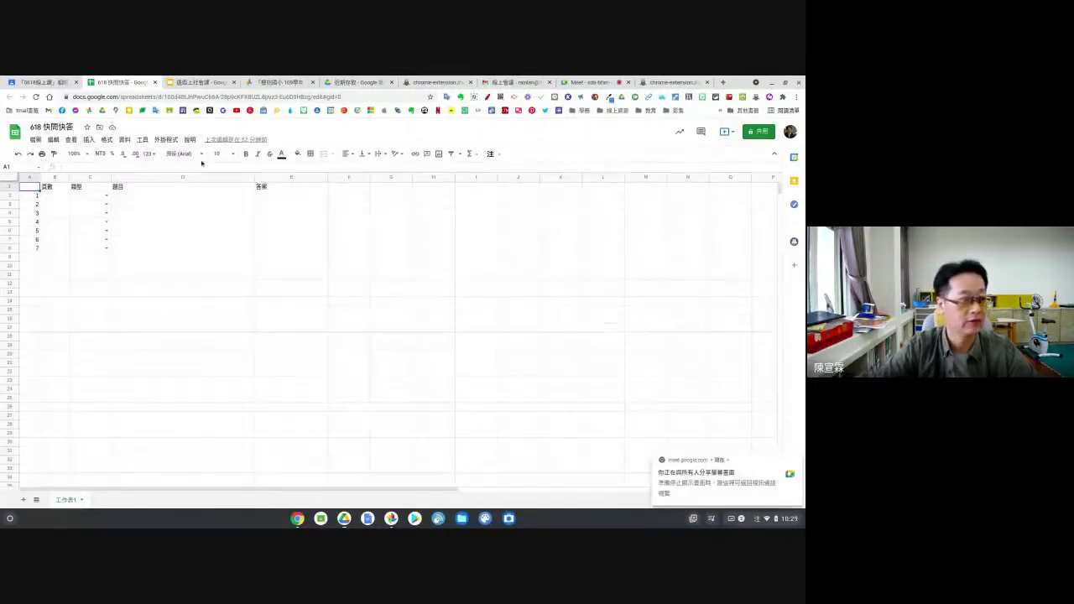
- Set the zoom of the 618 快問快答 spreadsheet to 200%
{"action": "left_click", "coordinate": [83, 154]}
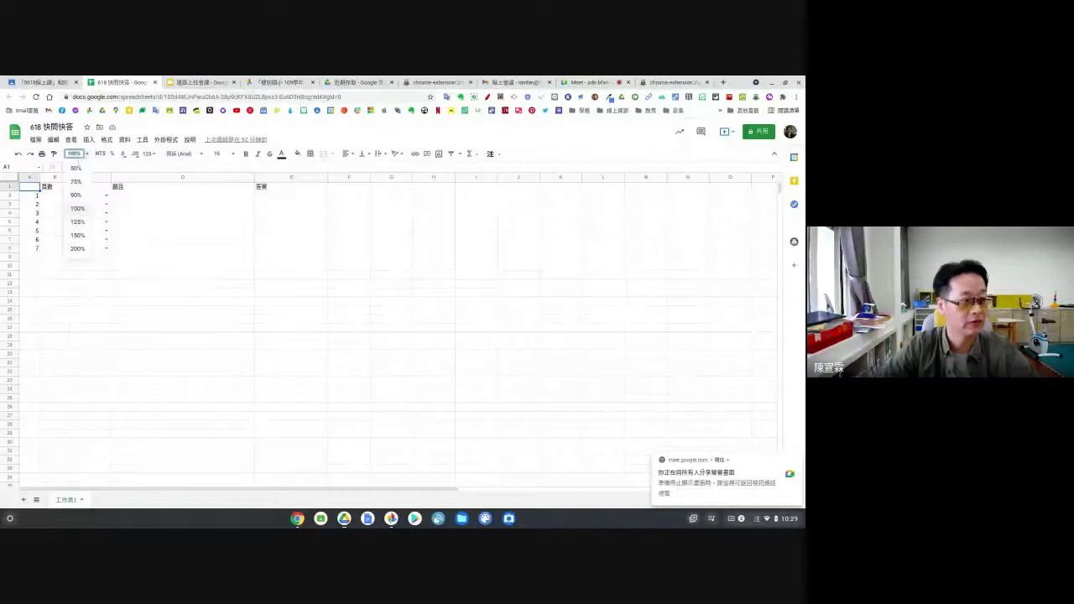
{"action": "left_click", "coordinate": [78, 235]}
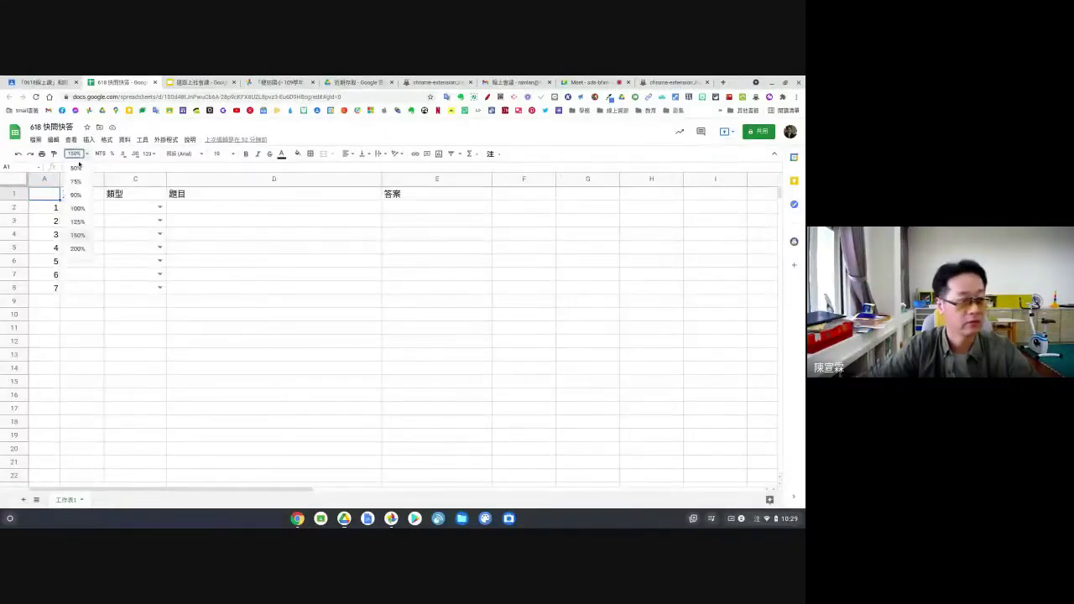
{"action": "left_click", "coordinate": [83, 250]}
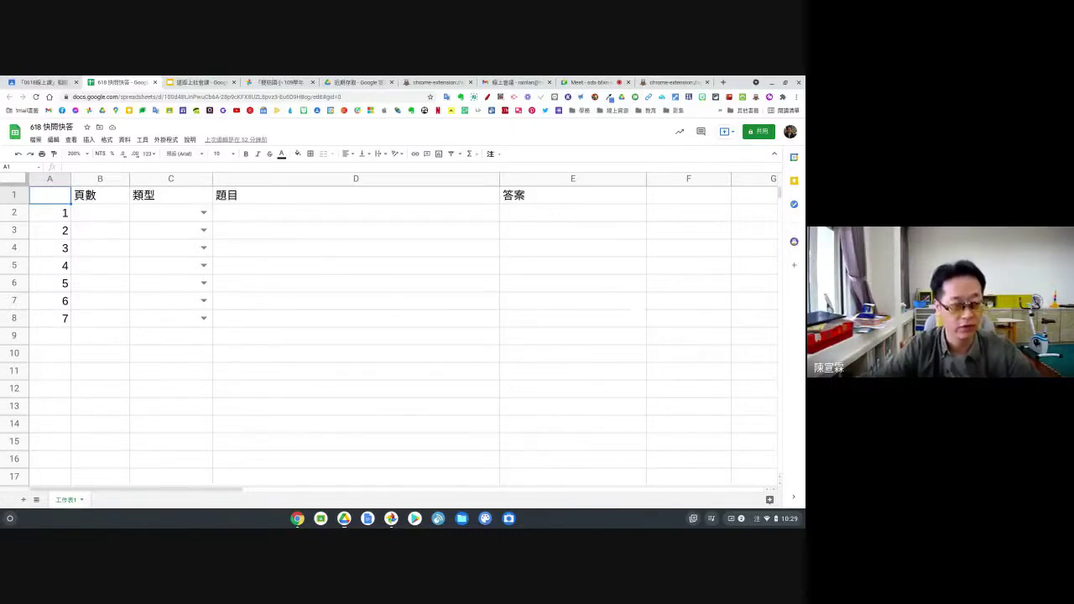
- Examine the 頁數, 類型, 題目 and 答案 columns, including the choices offered for 類型 in row 2
{"action": "left_click", "coordinate": [104, 215]}
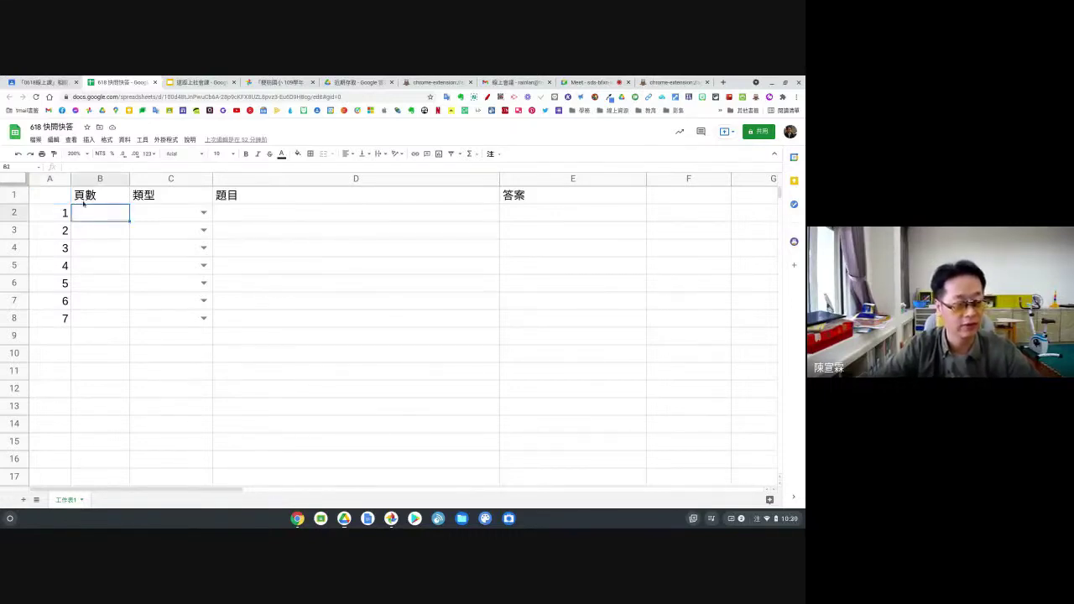
{"action": "left_click", "coordinate": [148, 213]}
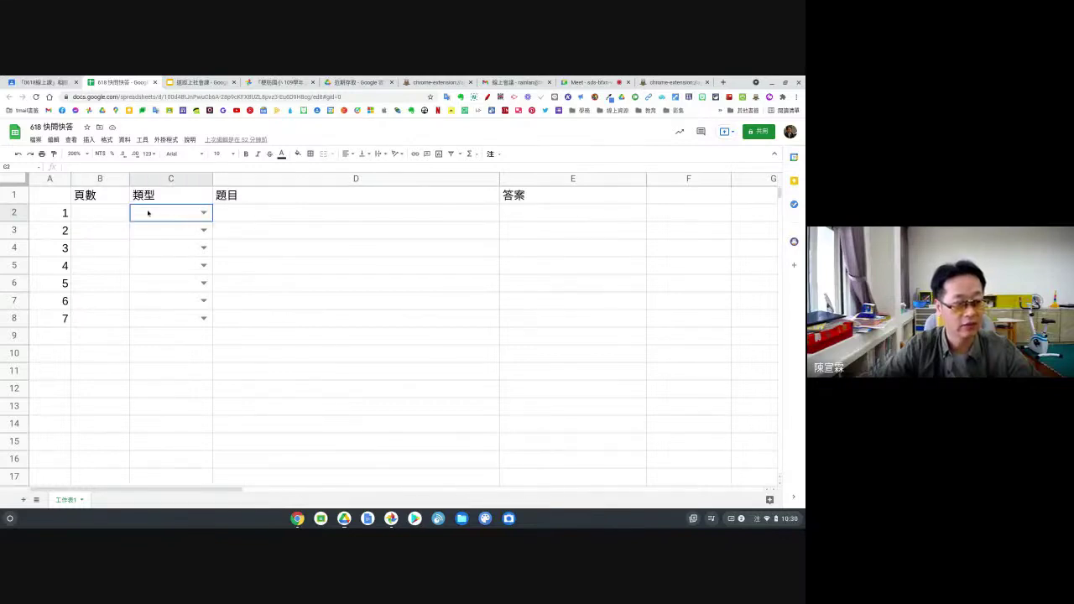
{"action": "left_click", "coordinate": [203, 213]}
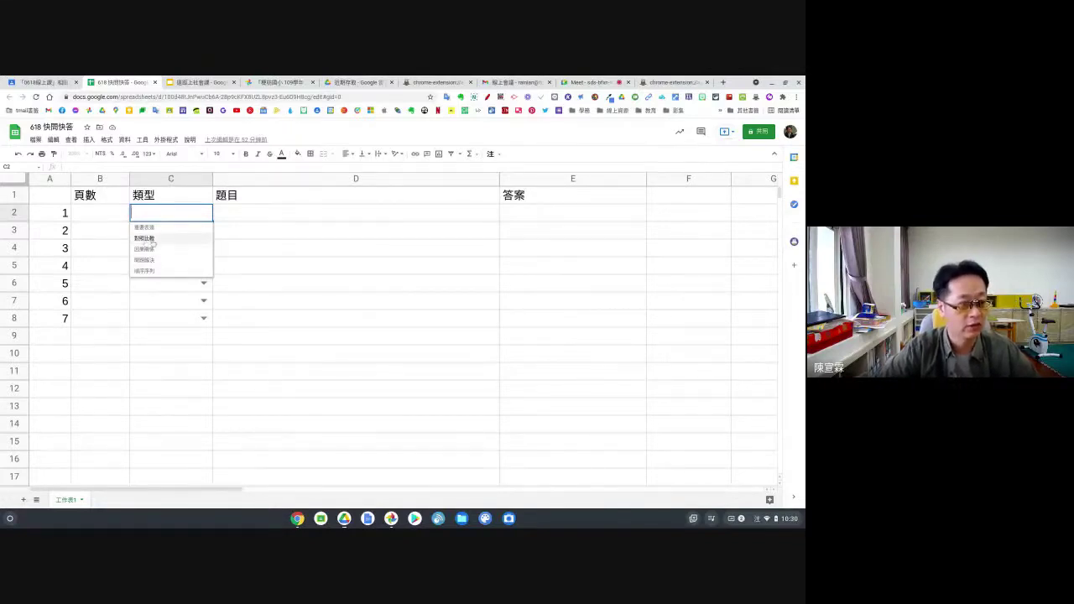
{"action": "left_click", "coordinate": [252, 214]}
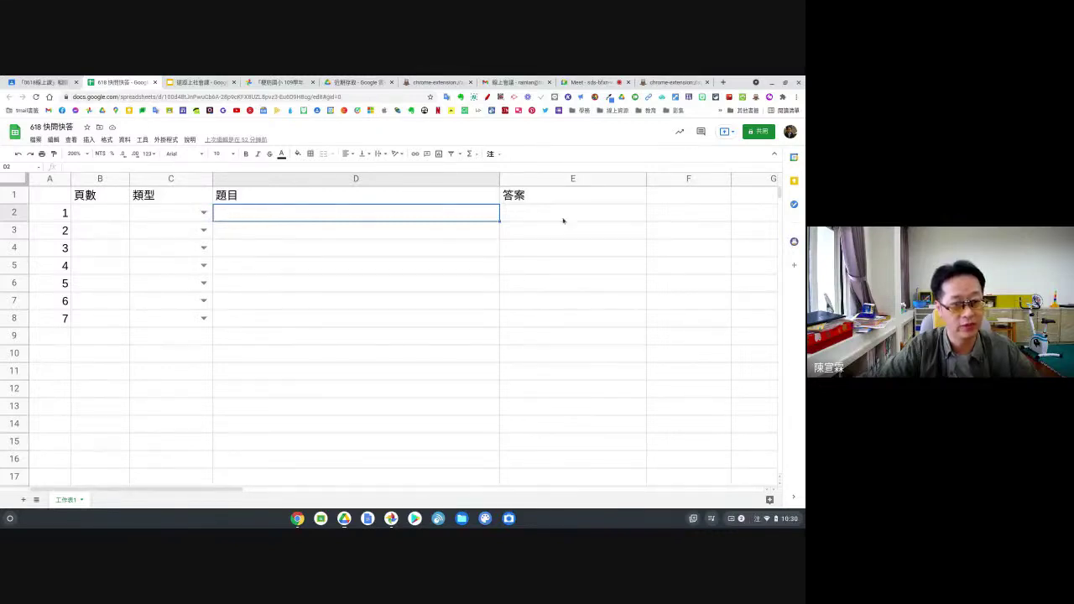
{"action": "left_click", "coordinate": [514, 220]}
{"action": "left_click", "coordinate": [404, 213]}
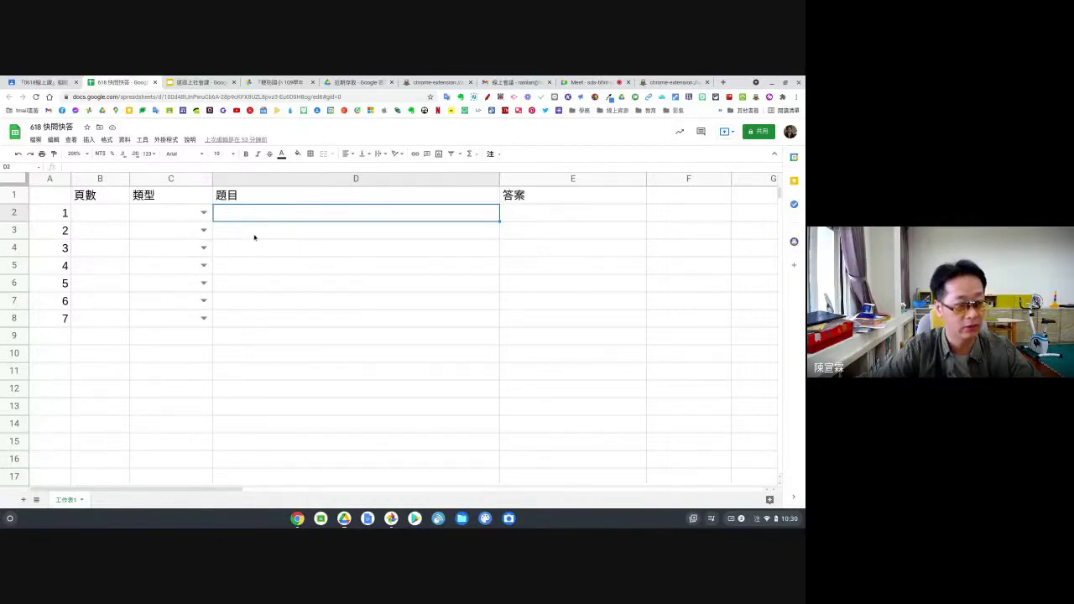
{"action": "left_click", "coordinate": [169, 250]}
{"action": "left_click", "coordinate": [248, 254]}
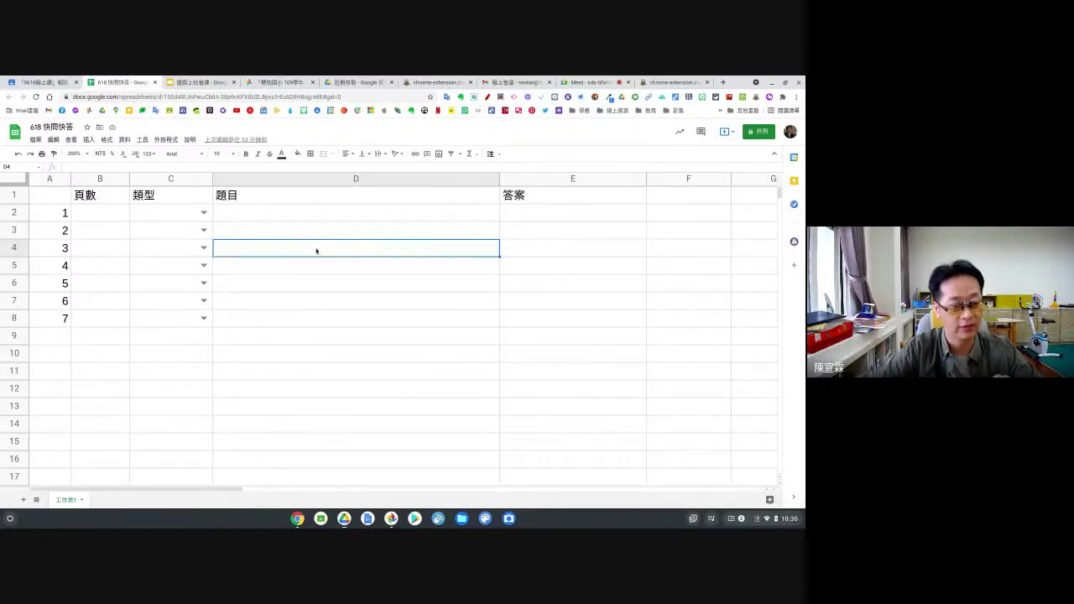
- Switch to the Google Classroom course 0618線上課 and create a classwork assignment titled 快問快答
{"action": "left_click", "coordinate": [62, 84]}
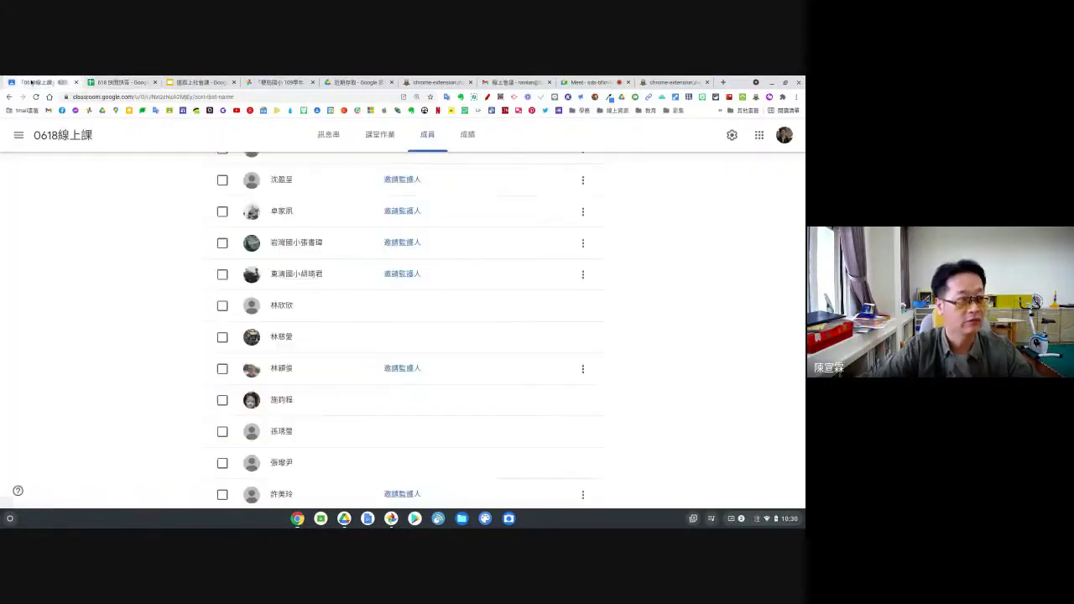
{"action": "scroll", "coordinate": [182, 201], "scroll_direction": "down", "scroll_amount": 5}
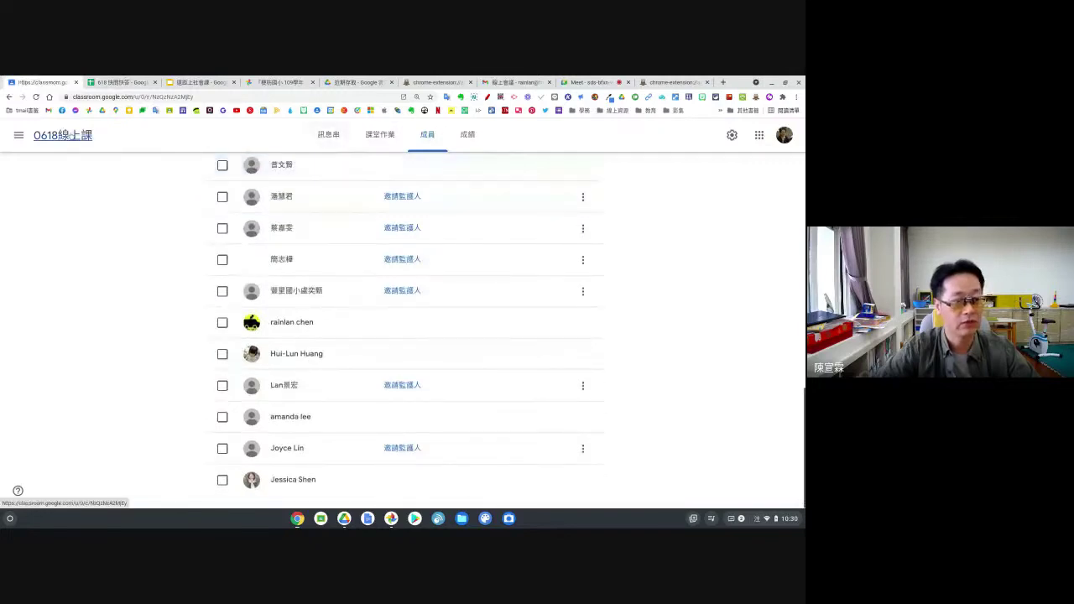
{"action": "left_click", "coordinate": [327, 135]}
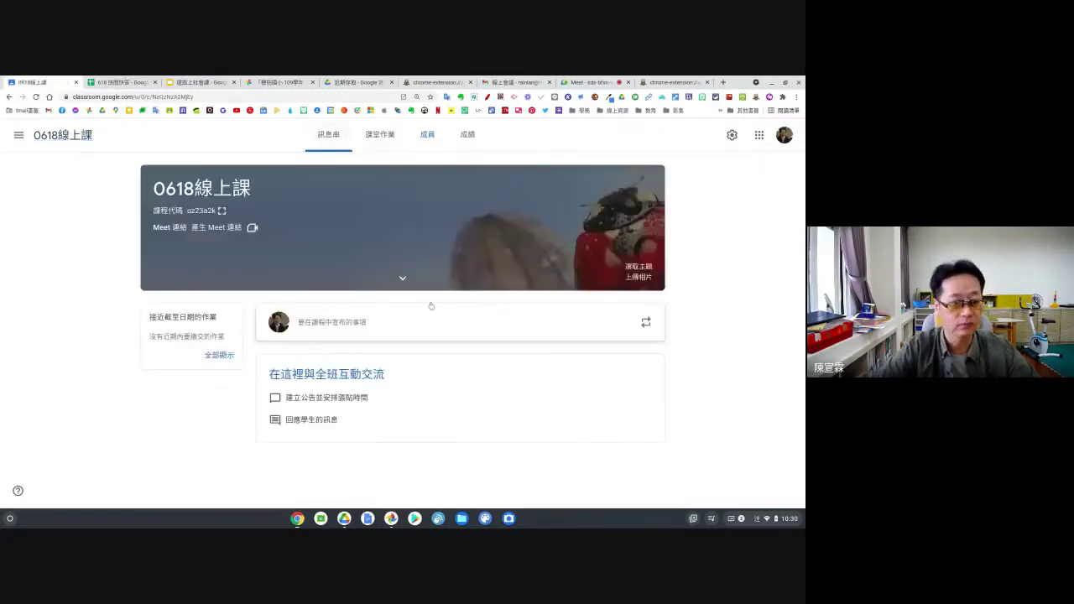
{"action": "left_click", "coordinate": [379, 135]}
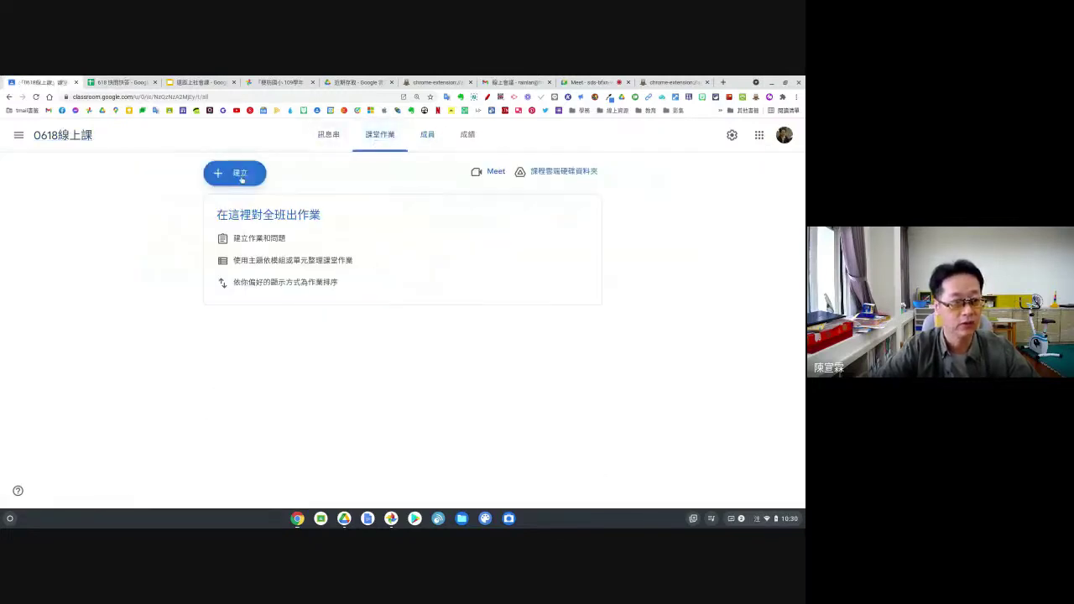
{"action": "left_click", "coordinate": [235, 174]}
{"action": "left_click", "coordinate": [239, 206]}
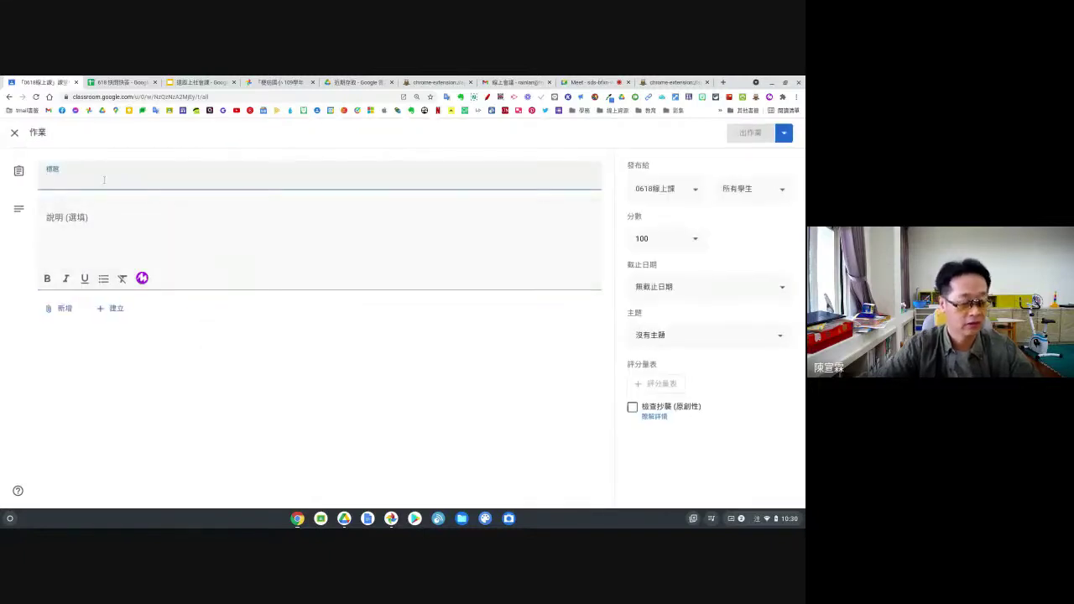
{"action": "type", "text": "快問快答"}
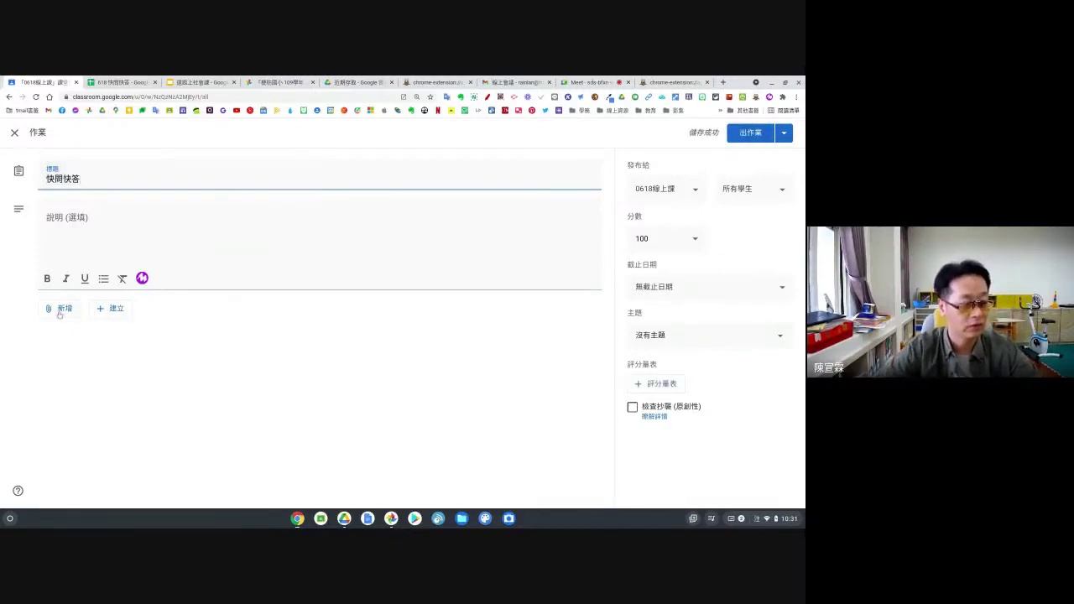
- Attach the 618 快問快答 spreadsheet from Google Drive to the assignment
{"action": "left_click", "coordinate": [60, 310]}
{"action": "left_click", "coordinate": [83, 335]}
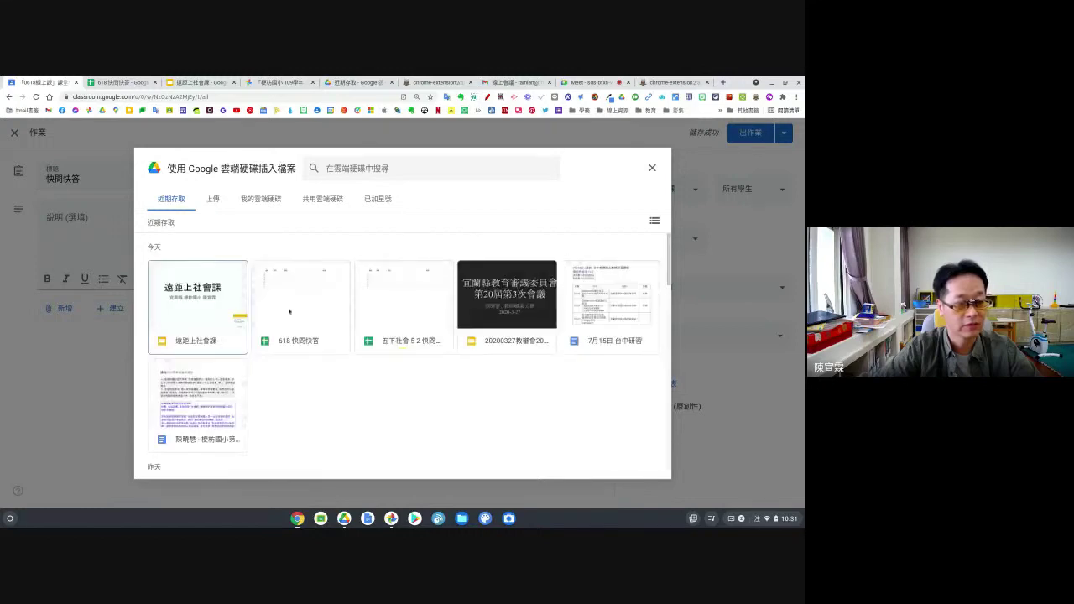
{"action": "left_click", "coordinate": [290, 310]}
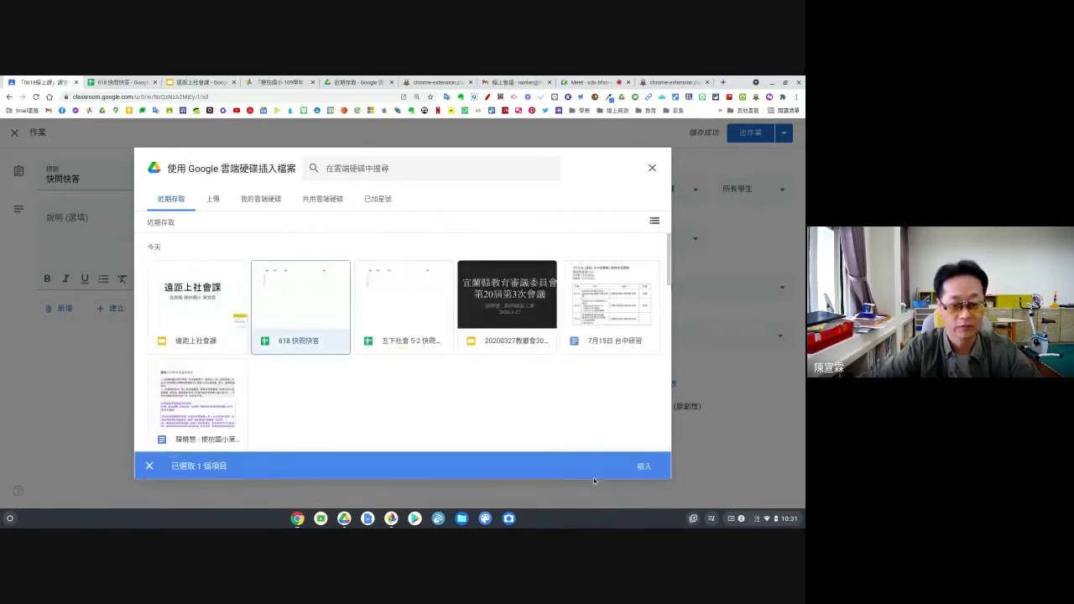
{"action": "left_click", "coordinate": [643, 467]}
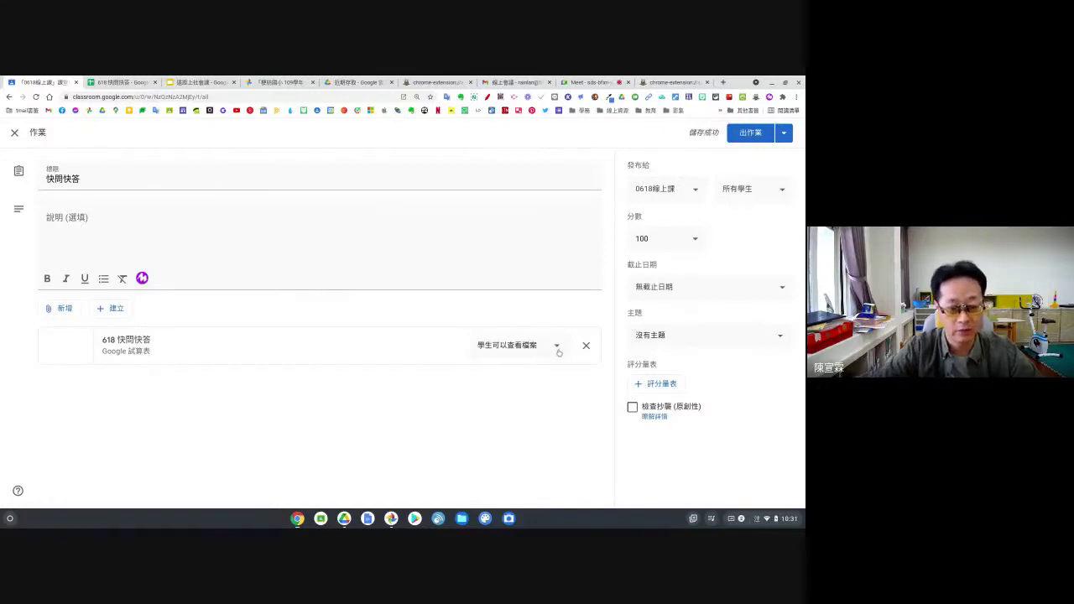
- Set the attachment's permission to 學生可以編輯檔案 and publish the assignment to all students
{"action": "left_click", "coordinate": [557, 349]}
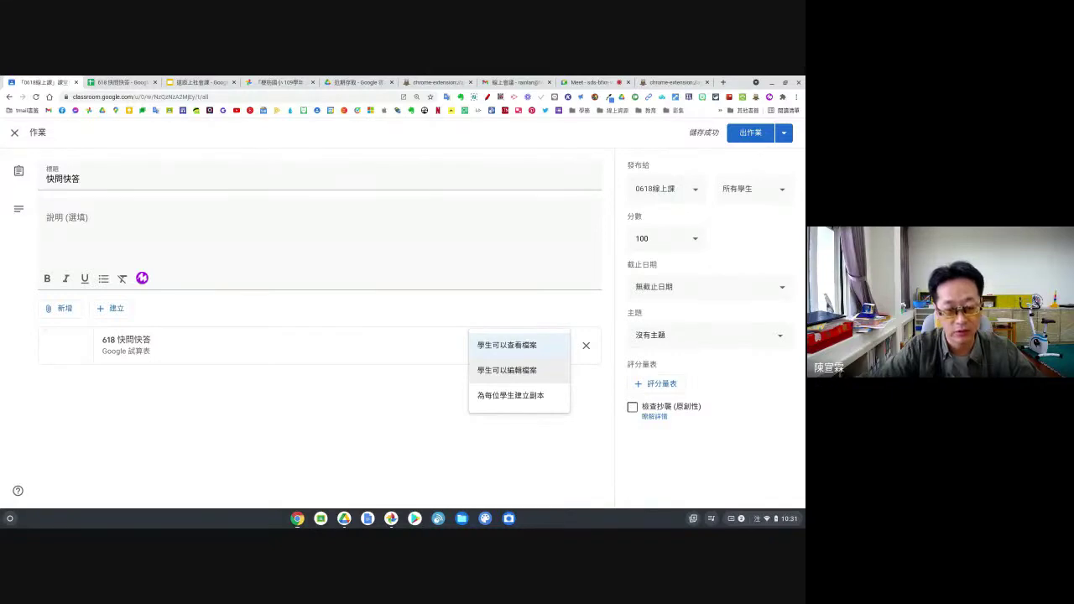
{"action": "left_click", "coordinate": [510, 379]}
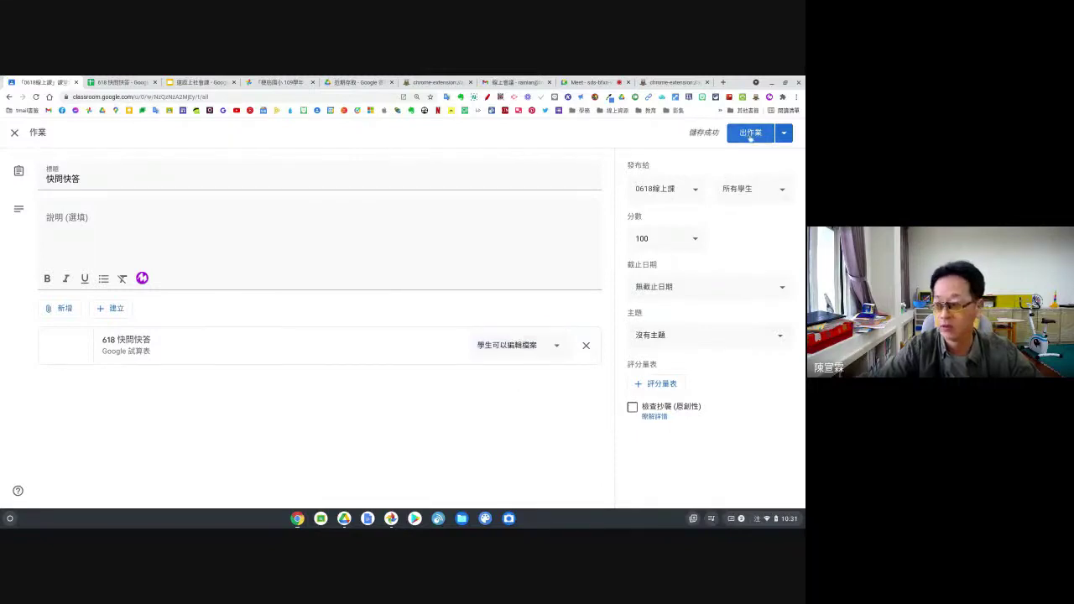
{"action": "left_click", "coordinate": [750, 134]}
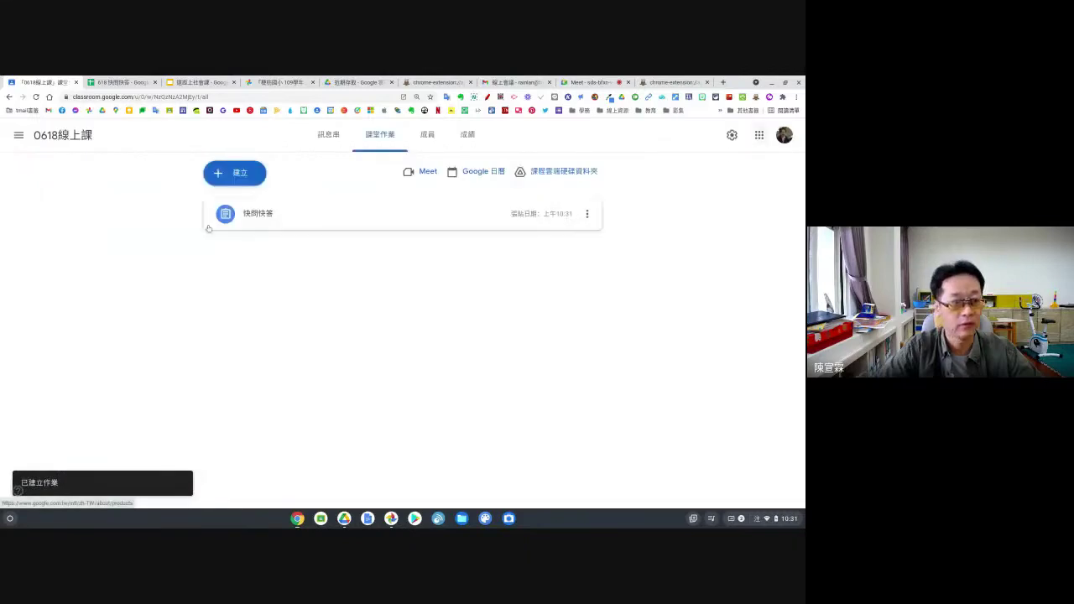
- Check the new assignment's post in the class stream and switch back to the 618 快問快答 spreadsheet
{"action": "left_click", "coordinate": [331, 141]}
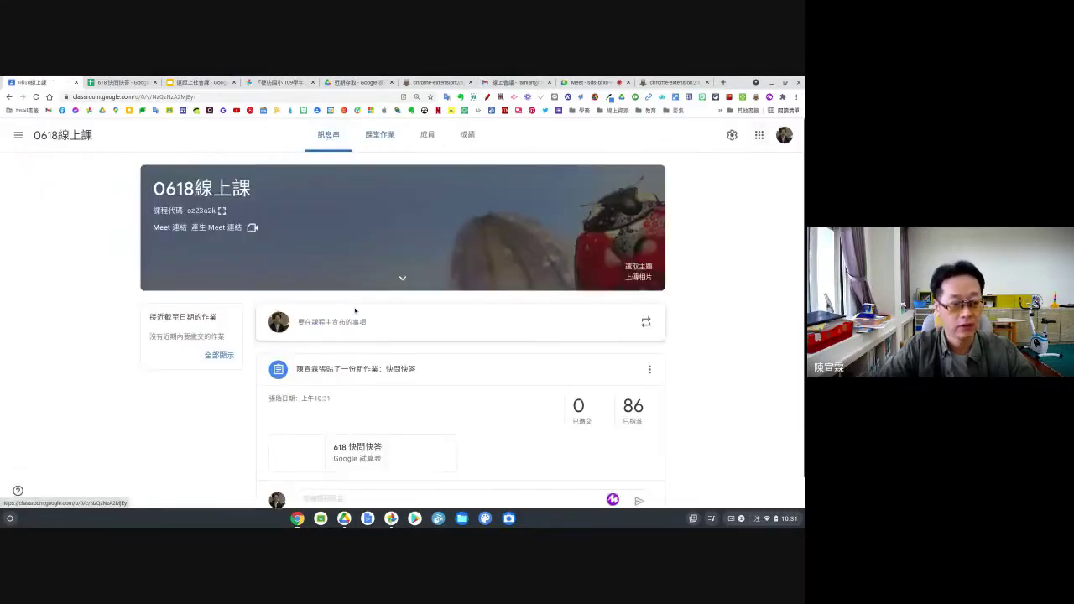
{"action": "scroll", "coordinate": [357, 397], "scroll_direction": "down", "scroll_amount": 1}
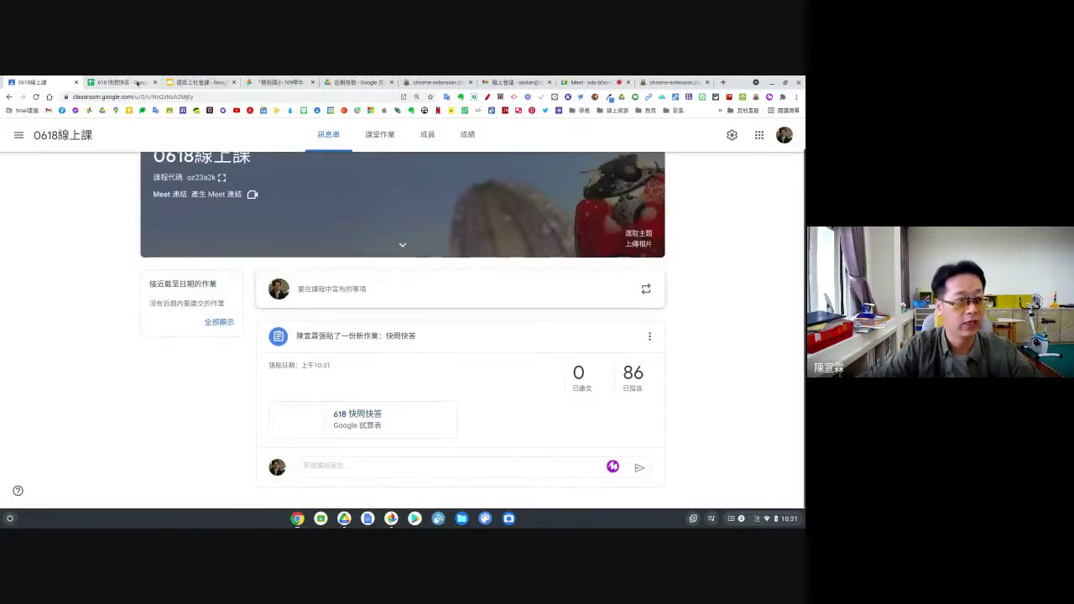
{"action": "left_click", "coordinate": [120, 82]}
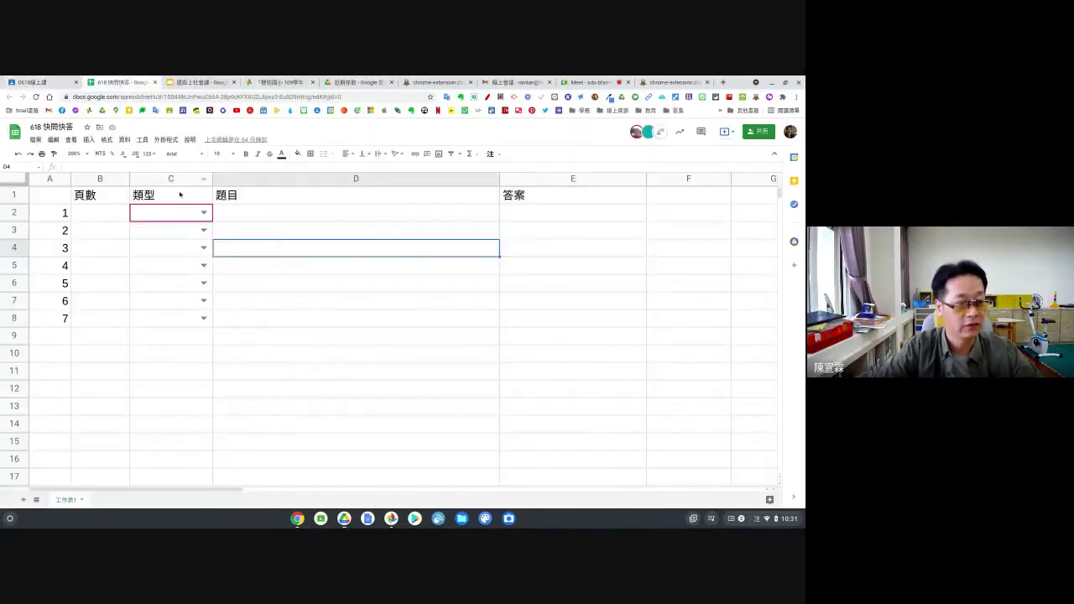
- Look through the types, questions and answers that participants are entering in the shared spreadsheet
{"action": "left_click", "coordinate": [230, 218]}
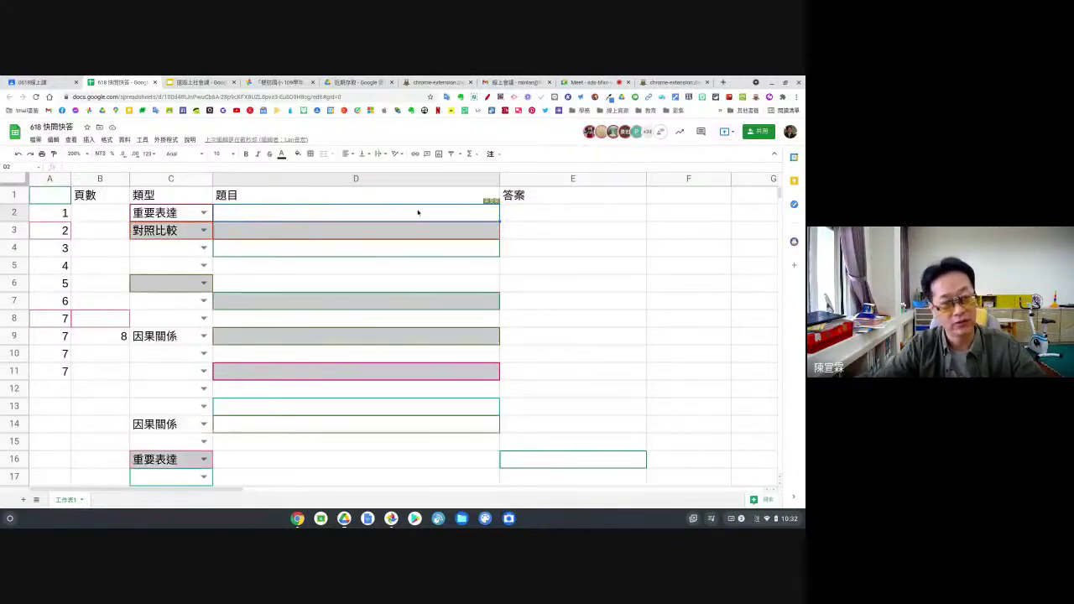
{"action": "left_click_drag", "start_coordinate": [359, 211], "coordinate": [534, 213]}
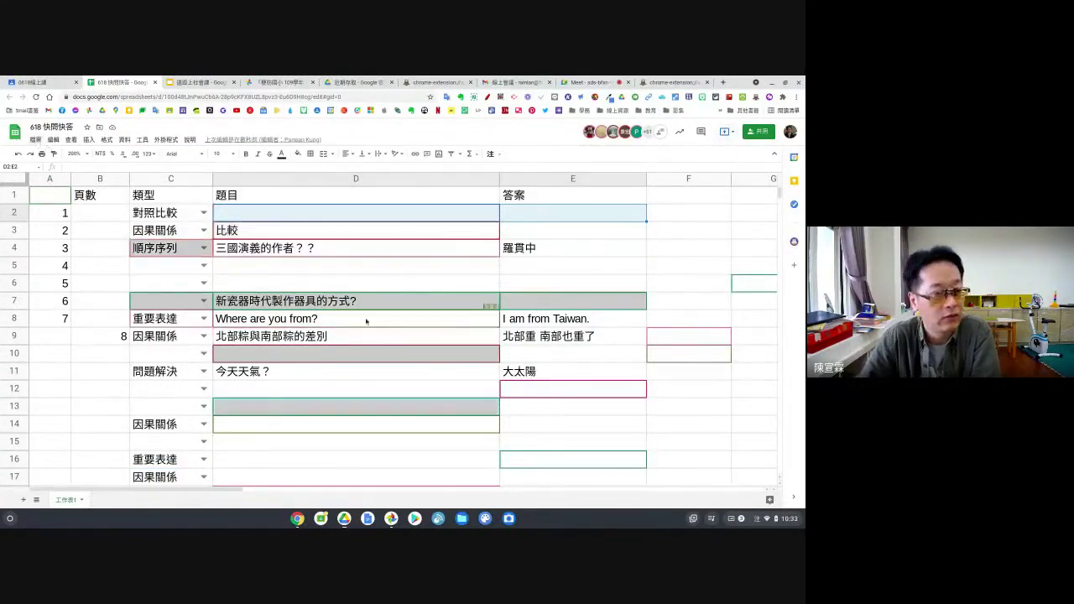
{"action": "left_click", "coordinate": [35, 140]}
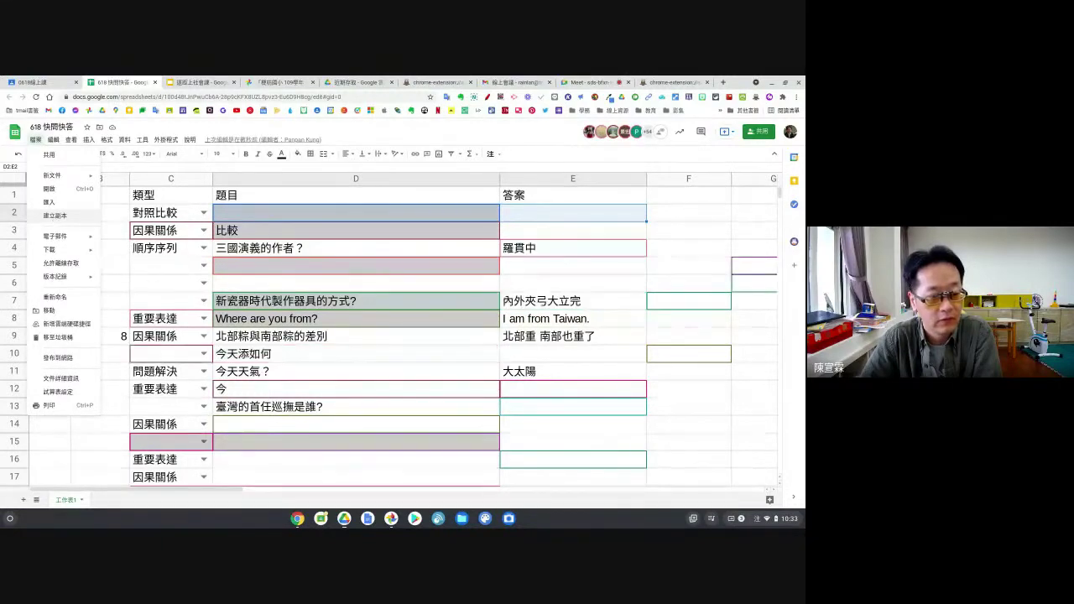
{"action": "left_click", "coordinate": [341, 411]}
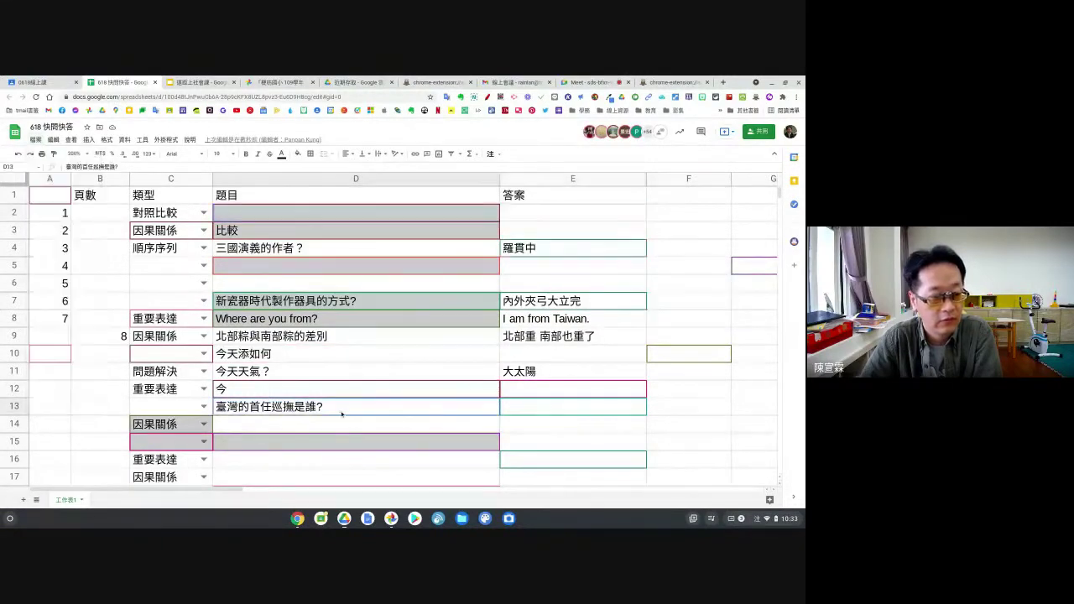
{"action": "scroll", "coordinate": [342, 420], "scroll_direction": "down", "scroll_amount": 3}
{"action": "scroll", "coordinate": [341, 419], "scroll_direction": "up", "scroll_amount": 3}
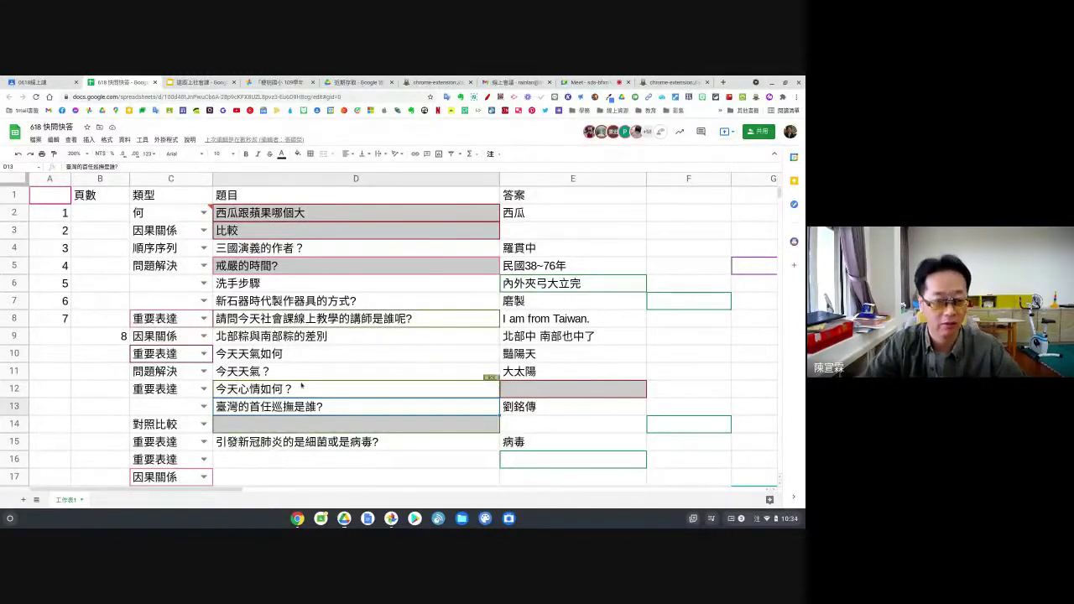
{"action": "left_click", "coordinate": [303, 440]}
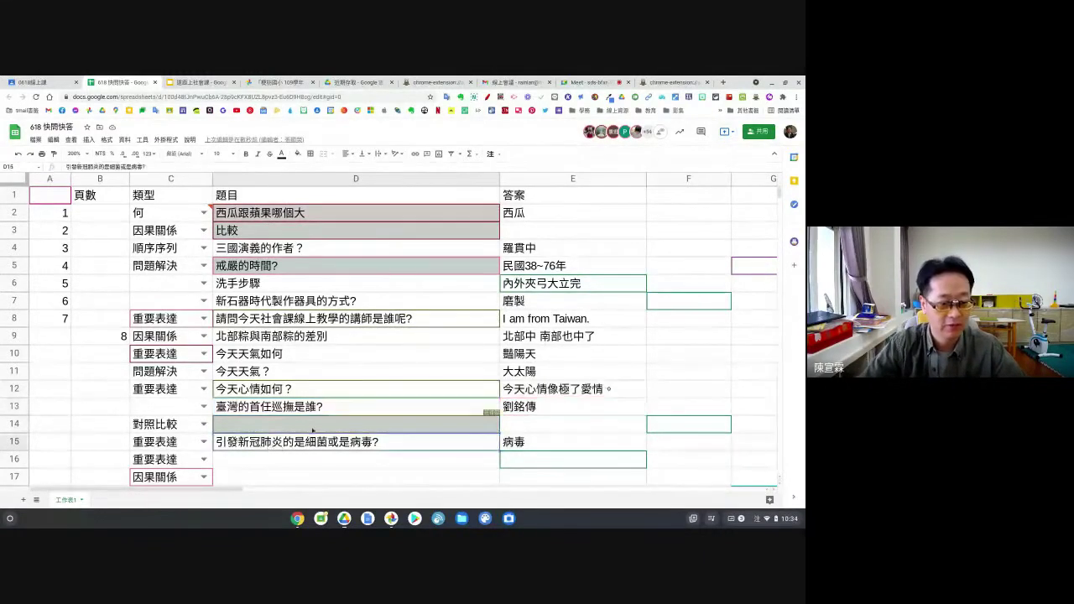
{"action": "scroll", "coordinate": [307, 426], "scroll_direction": "down", "scroll_amount": 1}
{"action": "scroll", "coordinate": [306, 425], "scroll_direction": "up", "scroll_amount": 1}
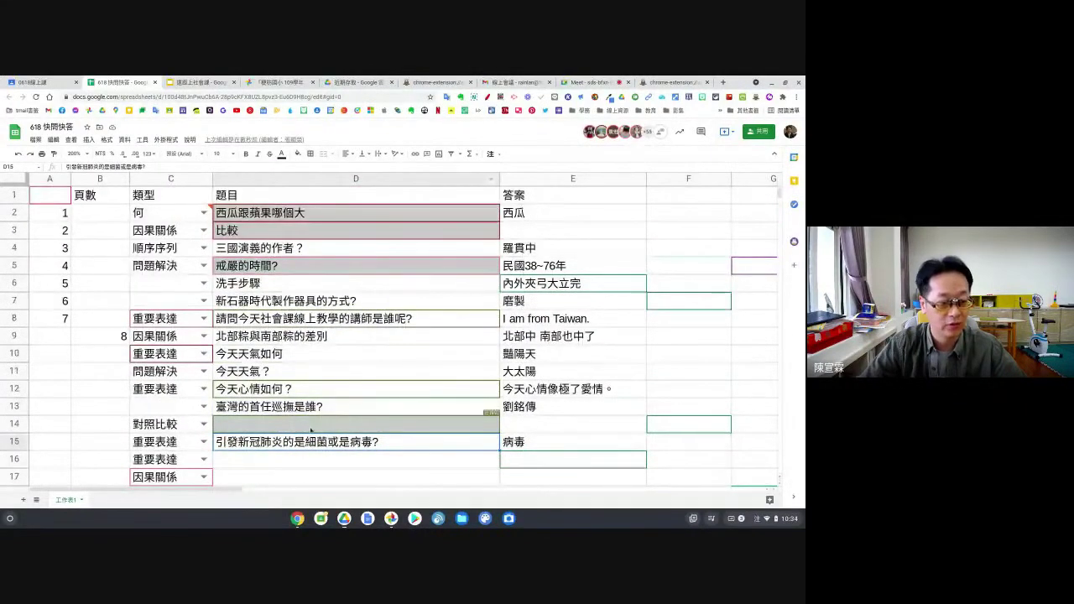
- Delete row 14, the 對照比較 row with an empty question cell
{"action": "left_click", "coordinate": [241, 422]}
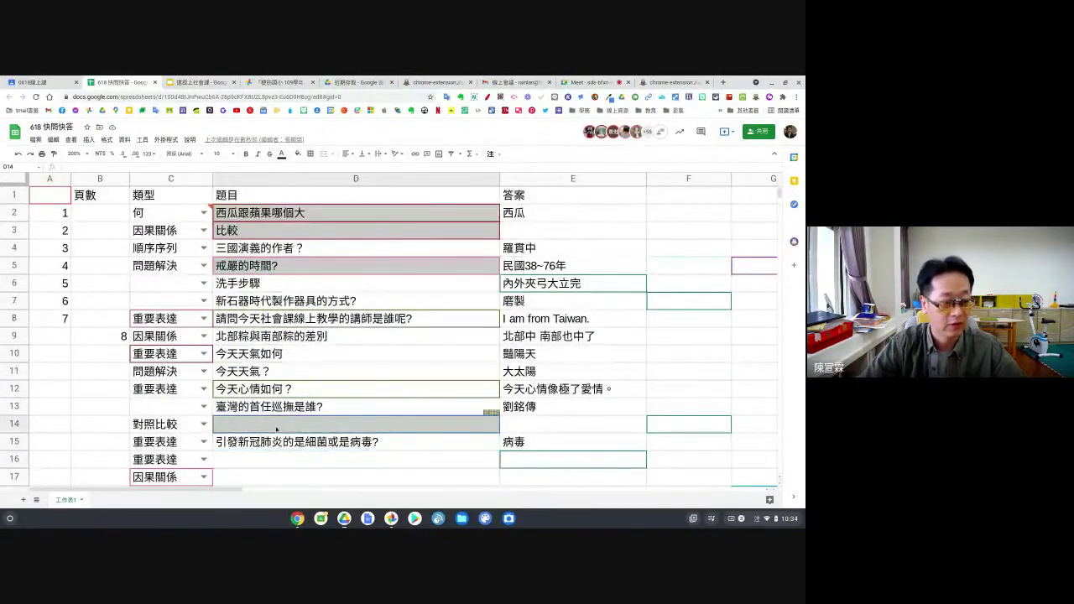
{"action": "left_click", "coordinate": [14, 423]}
{"action": "right_click", "coordinate": [14, 423]}
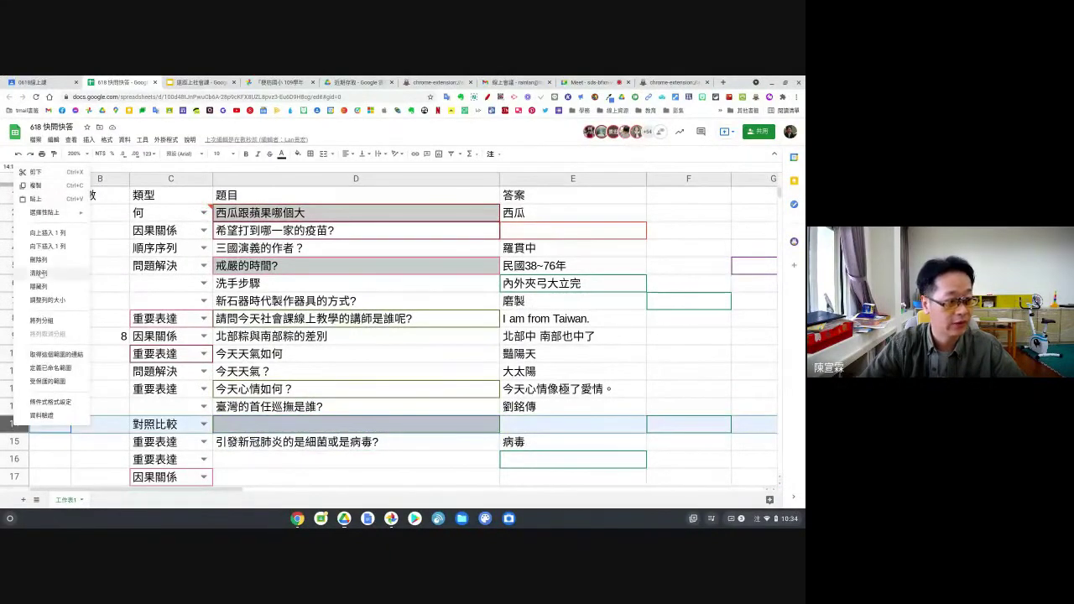
{"action": "left_click", "coordinate": [40, 260]}
- Delete rows 14 to 17, and delete the 因果關係 row with an empty question that moves up into row 16
{"action": "scroll", "coordinate": [58, 367], "scroll_direction": "down", "scroll_amount": 3}
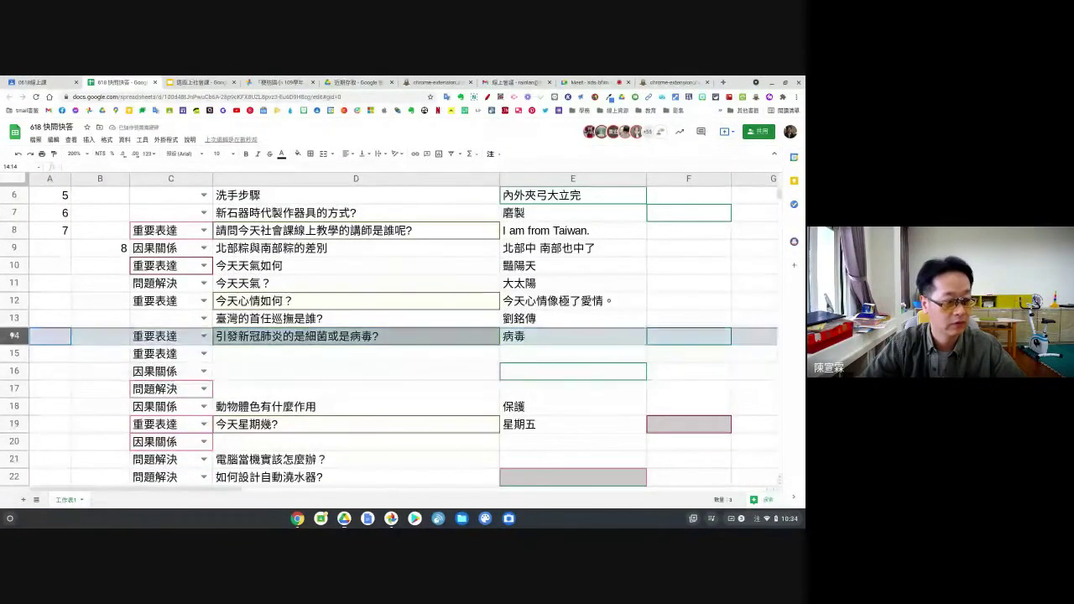
{"action": "left_click_drag", "start_coordinate": [15, 336], "coordinate": [14, 388]}
{"action": "right_click", "coordinate": [14, 388]}
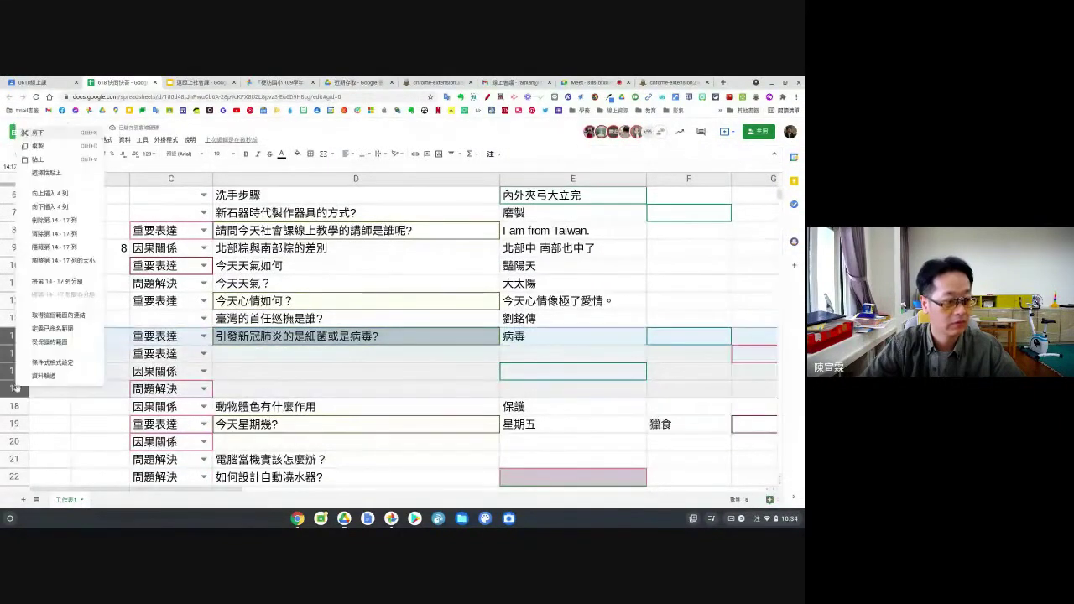
{"action": "left_click", "coordinate": [50, 220]}
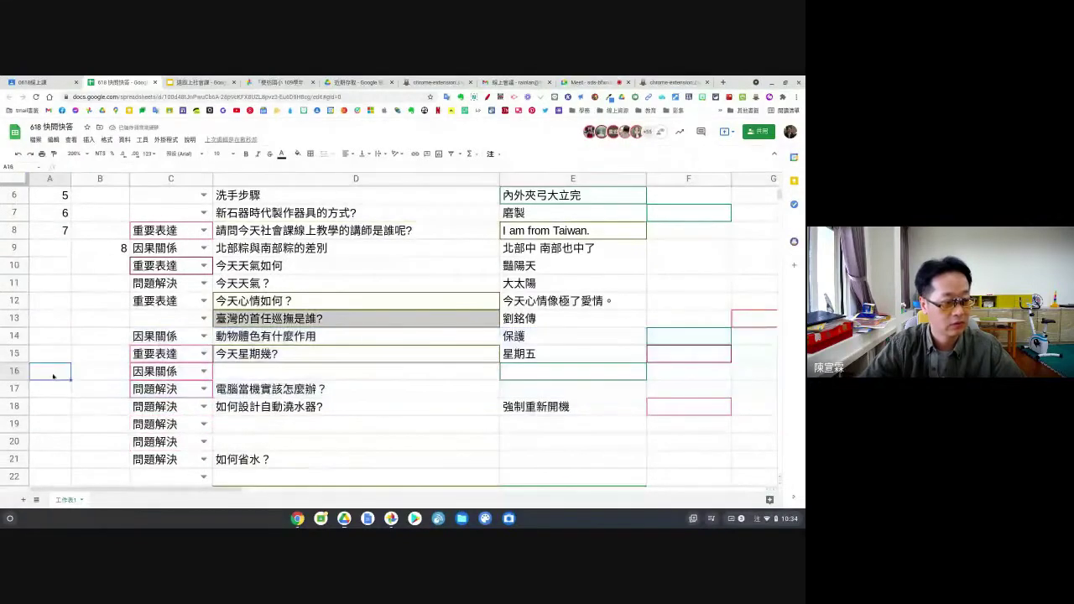
{"action": "left_click", "coordinate": [15, 370]}
{"action": "right_click", "coordinate": [15, 371]}
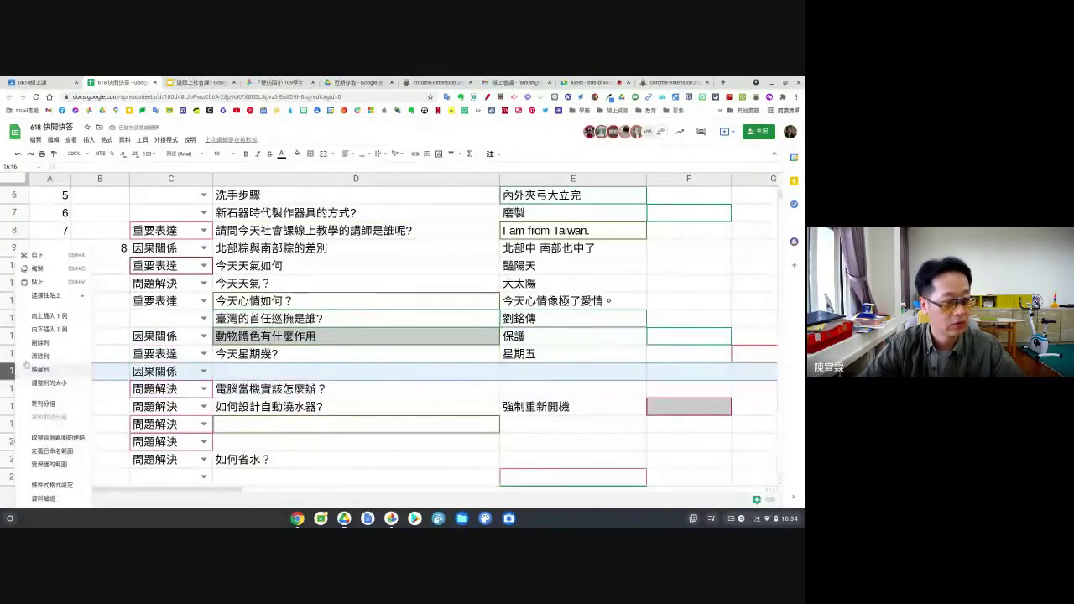
{"action": "left_click", "coordinate": [40, 343]}
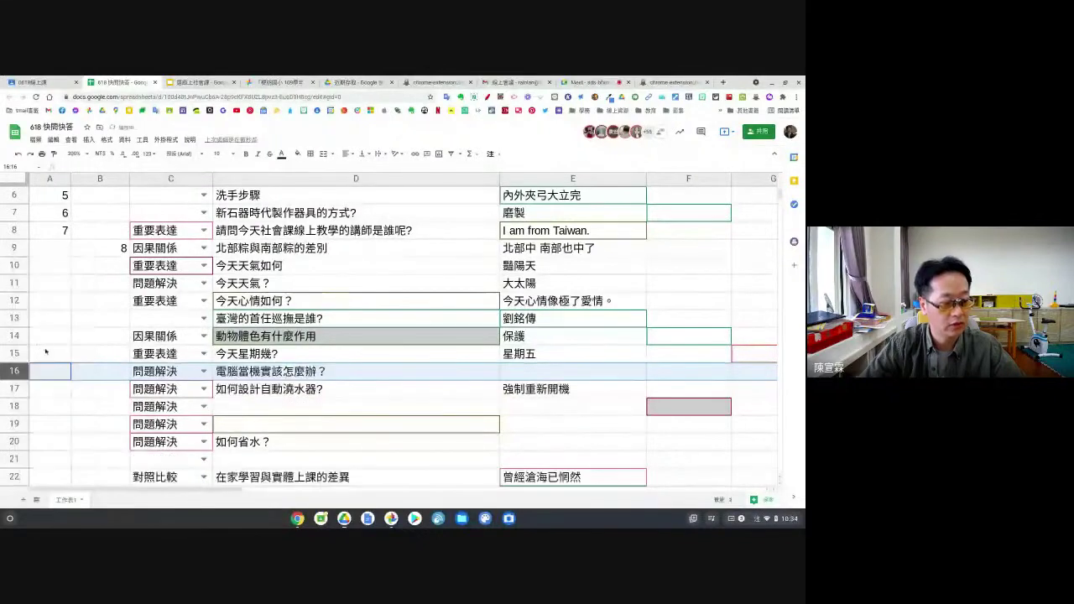
- Delete the two consecutive 問題解決 rows with empty questions at row 18
{"action": "scroll", "coordinate": [58, 377], "scroll_direction": "up", "scroll_amount": 1}
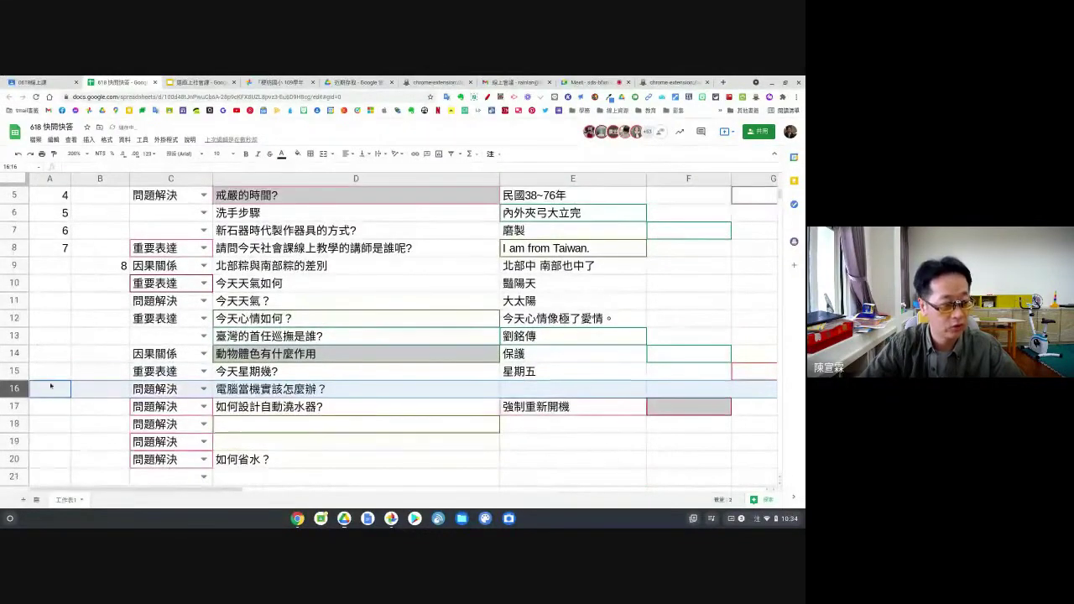
{"action": "left_click", "coordinate": [16, 424]}
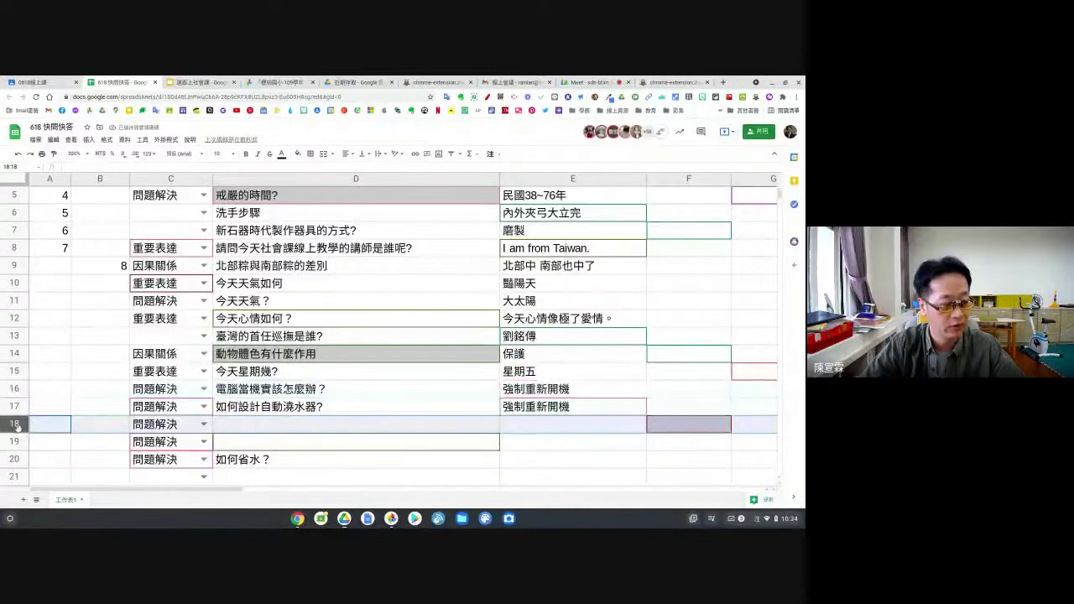
{"action": "right_click", "coordinate": [15, 423]}
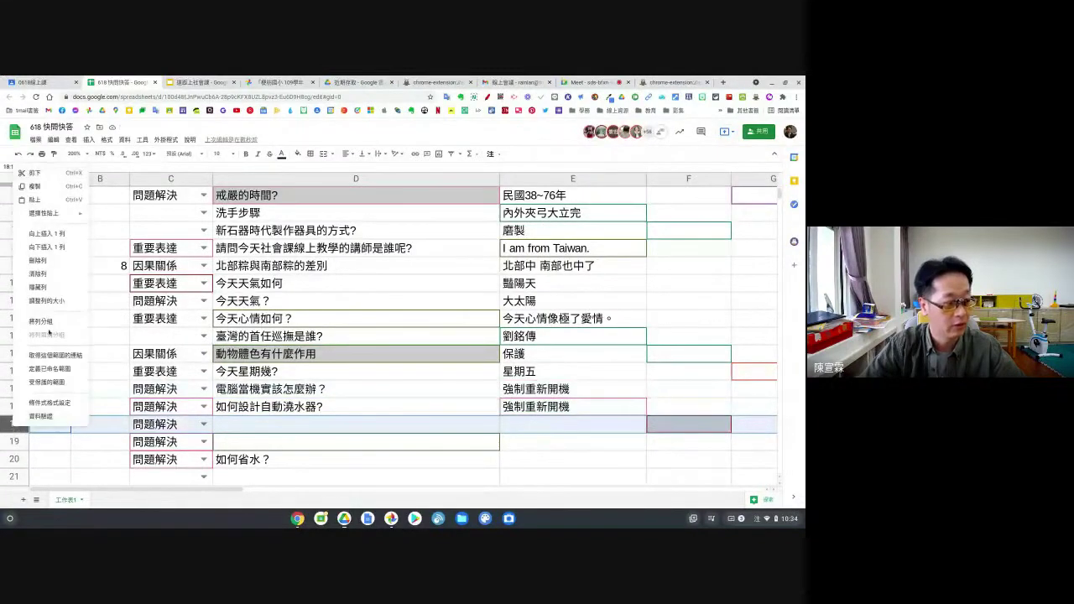
{"action": "left_click", "coordinate": [38, 261]}
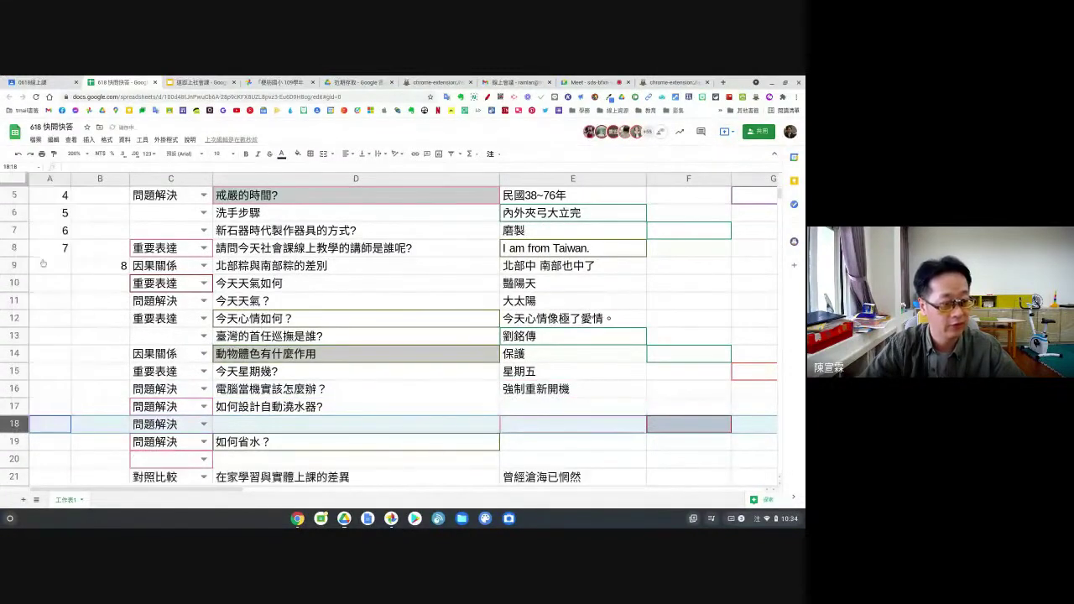
{"action": "right_click", "coordinate": [17, 418]}
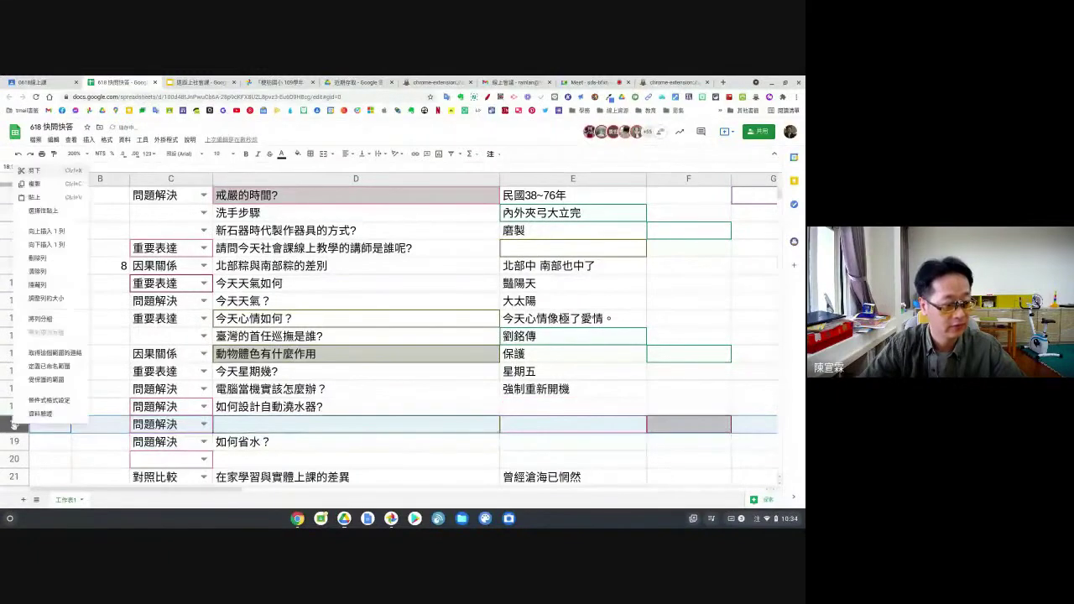
{"action": "left_click", "coordinate": [38, 260]}
- Delete the blank row 19, and delete rows 20 to 21, which also have no question
{"action": "scroll", "coordinate": [50, 380], "scroll_direction": "up", "scroll_amount": 2}
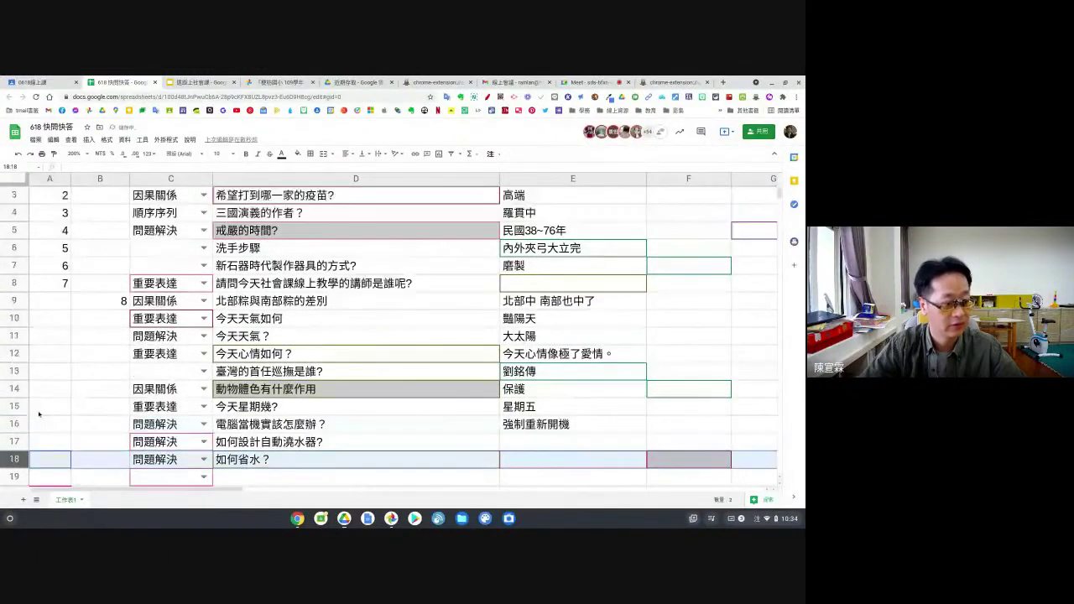
{"action": "scroll", "coordinate": [34, 403], "scroll_direction": "down", "scroll_amount": 3}
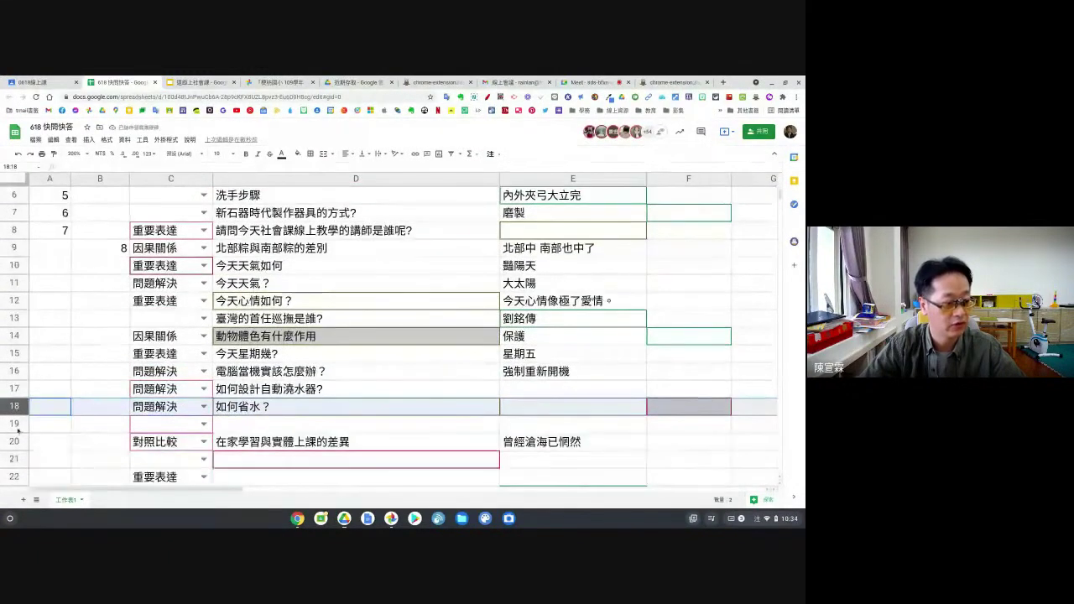
{"action": "right_click", "coordinate": [17, 423]}
{"action": "left_click", "coordinate": [37, 270]}
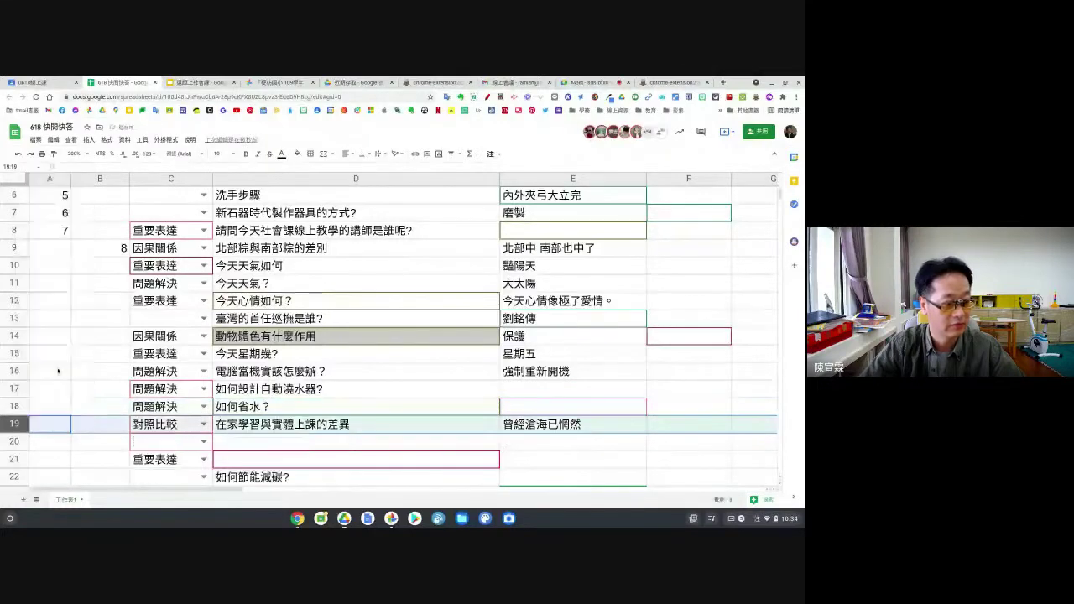
{"action": "scroll", "coordinate": [58, 370], "scroll_direction": "down", "scroll_amount": 3}
{"action": "left_click_drag", "start_coordinate": [16, 388], "coordinate": [21, 405]}
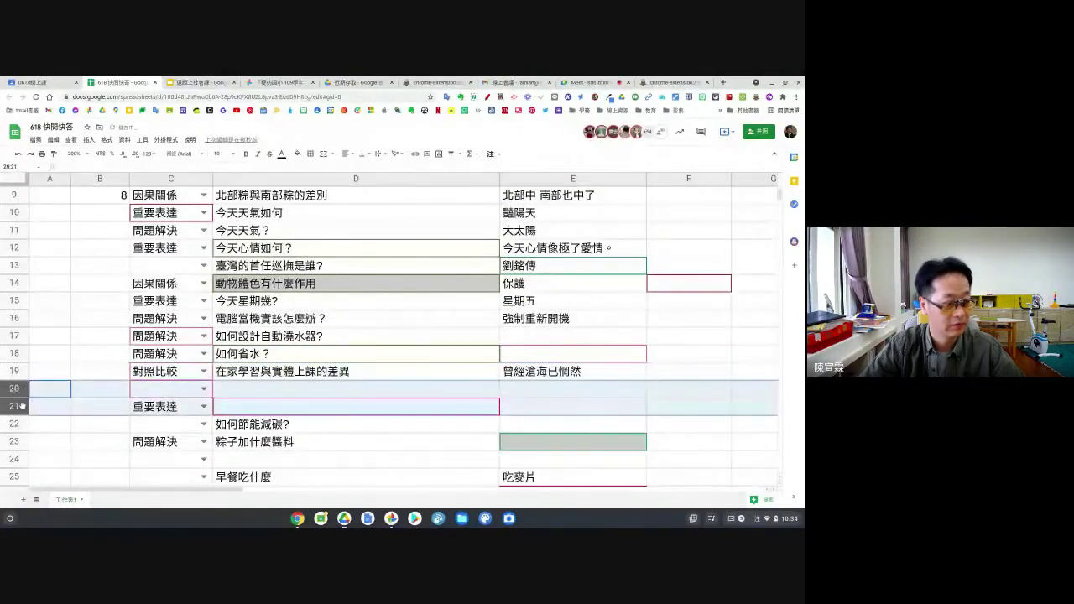
{"action": "right_click", "coordinate": [18, 405]}
{"action": "left_click", "coordinate": [38, 252]}
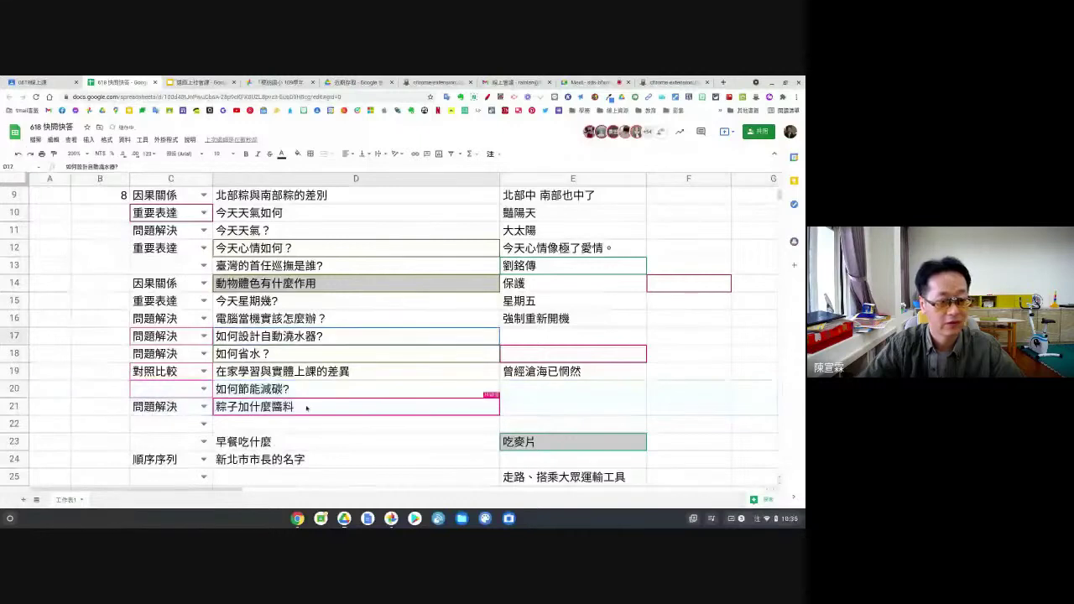
{"action": "left_click_drag", "start_coordinate": [367, 409], "coordinate": [539, 376]}
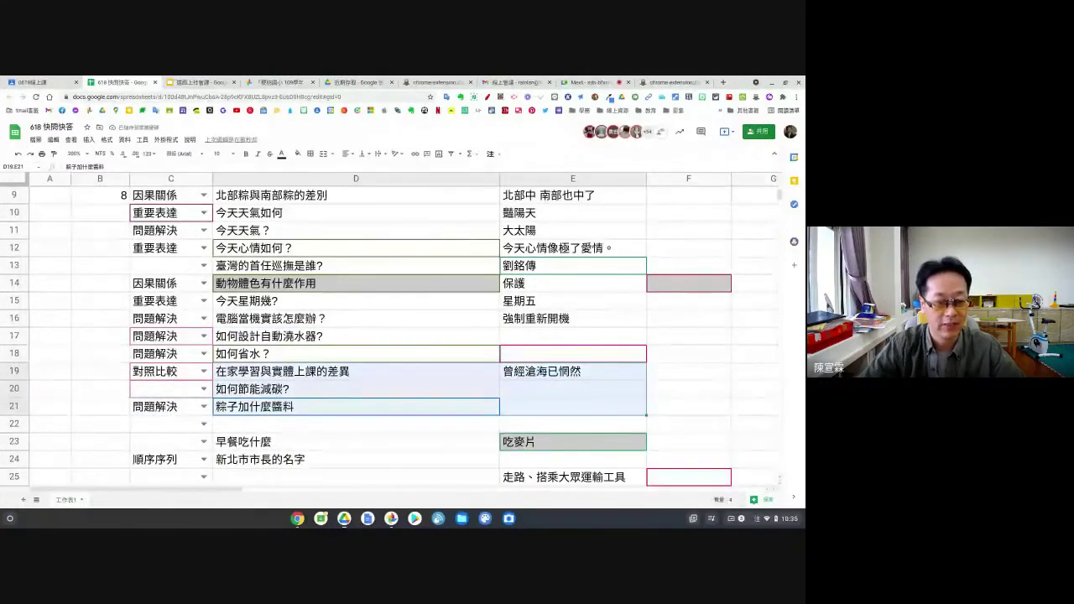
{"action": "scroll", "coordinate": [539, 378], "scroll_direction": "down", "scroll_amount": 1}
{"action": "scroll", "coordinate": [539, 378], "scroll_direction": "up", "scroll_amount": 5}
{"action": "left_click", "coordinate": [298, 333]}
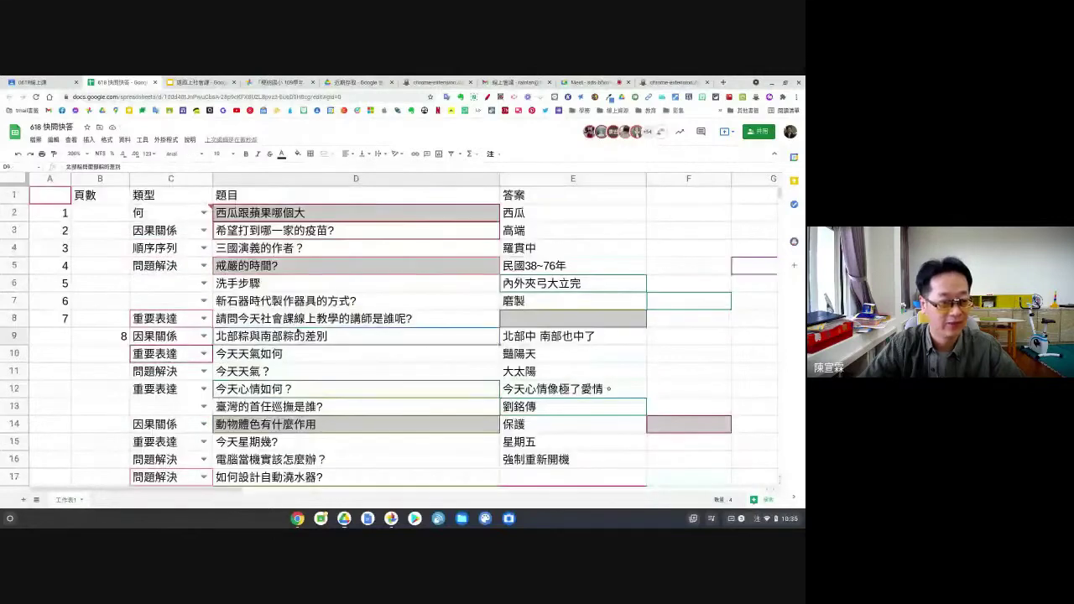
- Delete row 8, the 重要表達 question asking who today's online social studies lecturer is
{"action": "left_click", "coordinate": [13, 318]}
{"action": "right_click", "coordinate": [13, 318]}
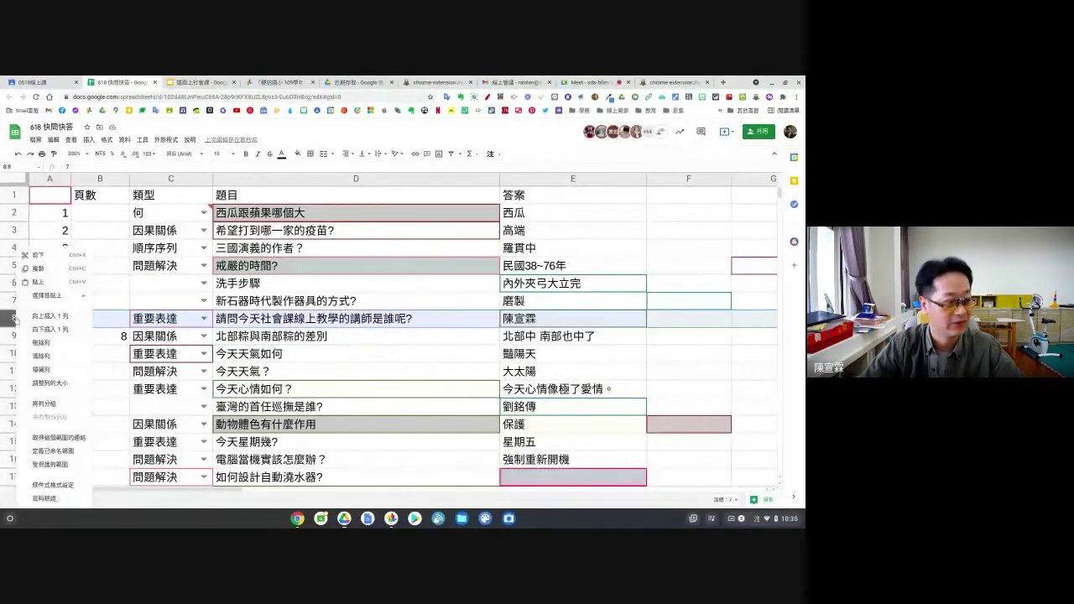
{"action": "left_click", "coordinate": [40, 343]}
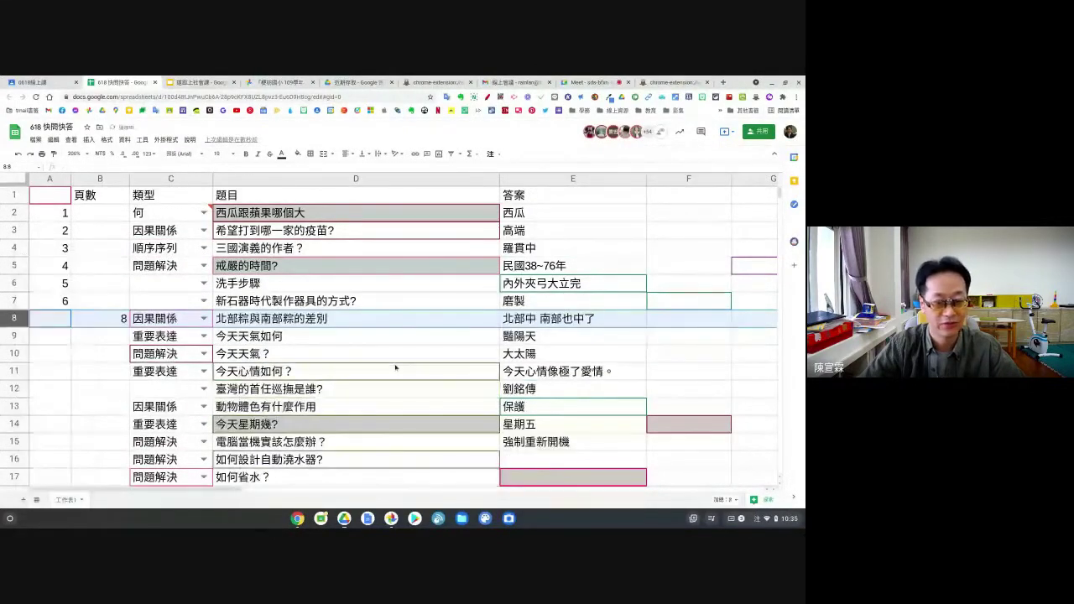
- Select the question and answer cells D2:E15
{"action": "scroll", "coordinate": [549, 426], "scroll_direction": "down", "scroll_amount": 1}
{"action": "left_click", "coordinate": [550, 426]}
{"action": "left_click_drag", "start_coordinate": [552, 427], "coordinate": [319, 212]}
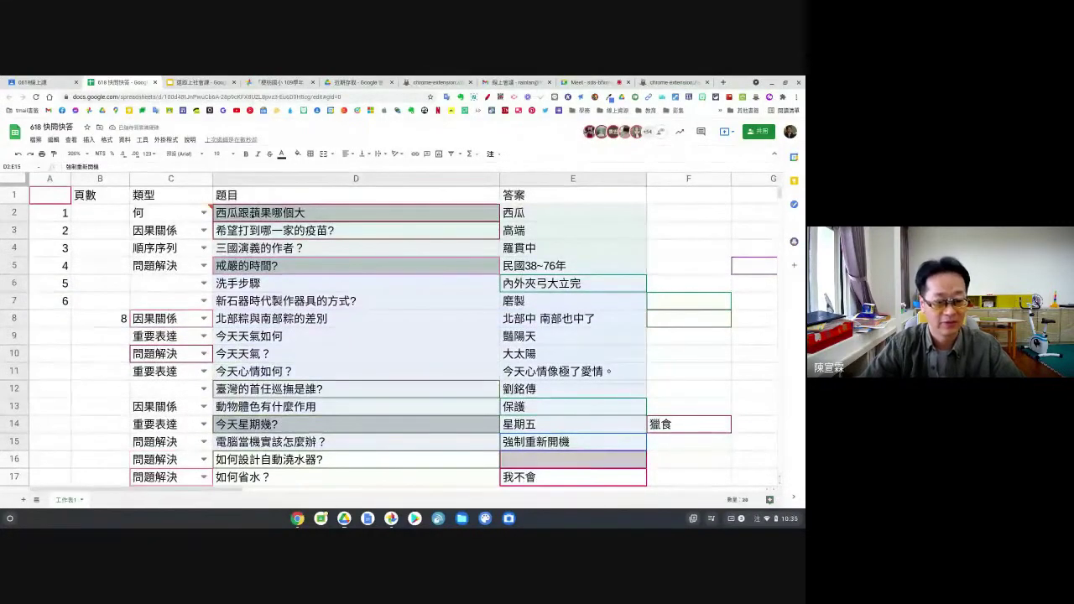
- Delete row 16, the 如何設計自動澆水器? question, and copy the questions and answers in D2:E17
{"action": "left_click", "coordinate": [14, 459]}
{"action": "right_click", "coordinate": [14, 459]}
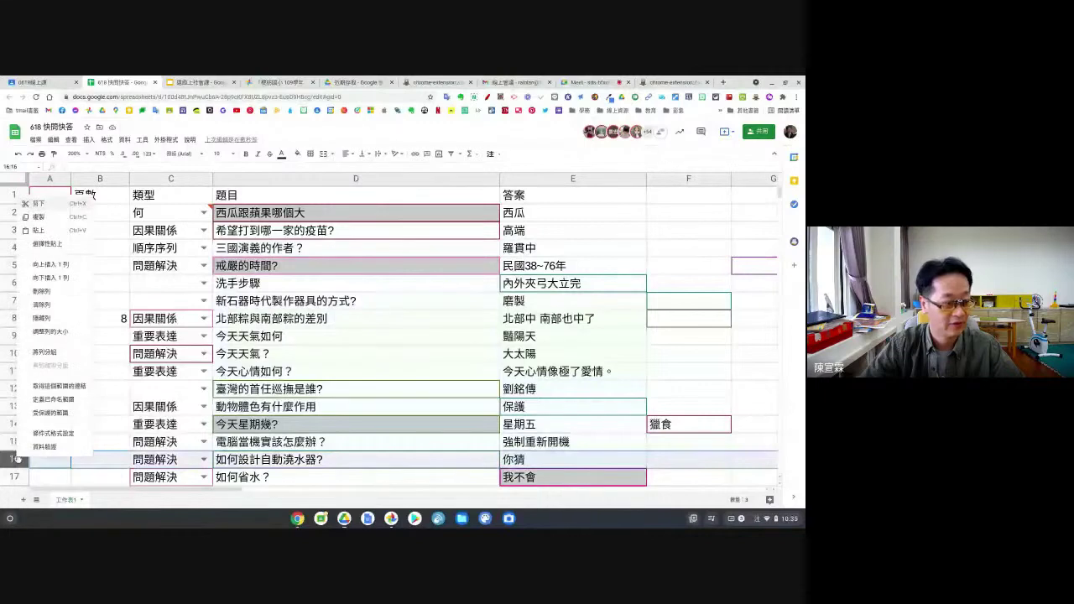
{"action": "left_click", "coordinate": [50, 291]}
{"action": "left_click", "coordinate": [579, 477]}
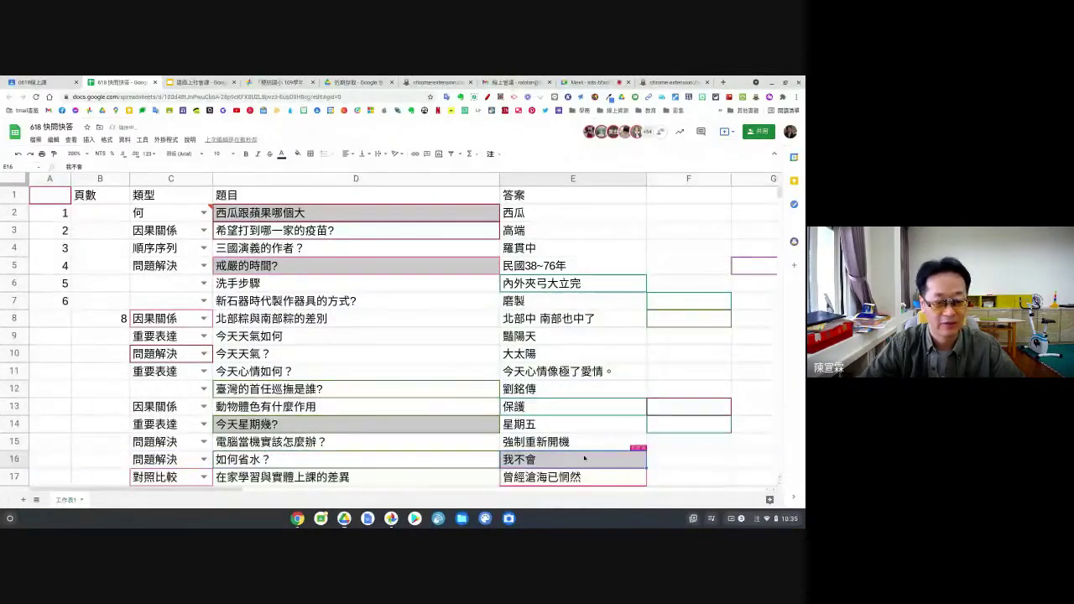
{"action": "left_click_drag", "start_coordinate": [579, 477], "coordinate": [265, 216]}
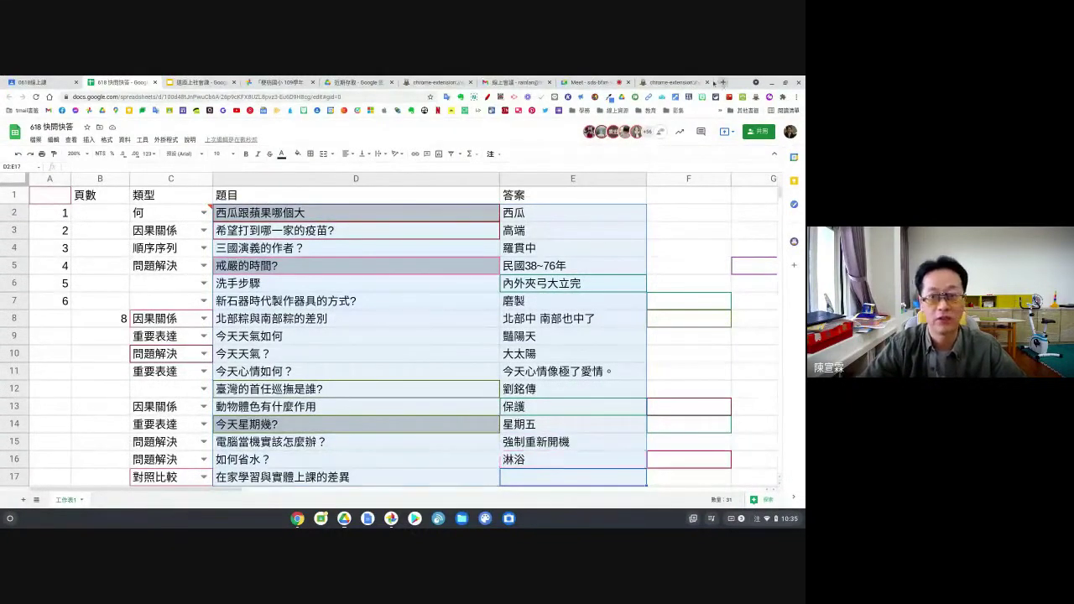
- Open Quizlet in a new browser tab, glance back at the selected spreadsheet questions and answers, and return to Quizlet
{"action": "left_click", "coordinate": [722, 83]}
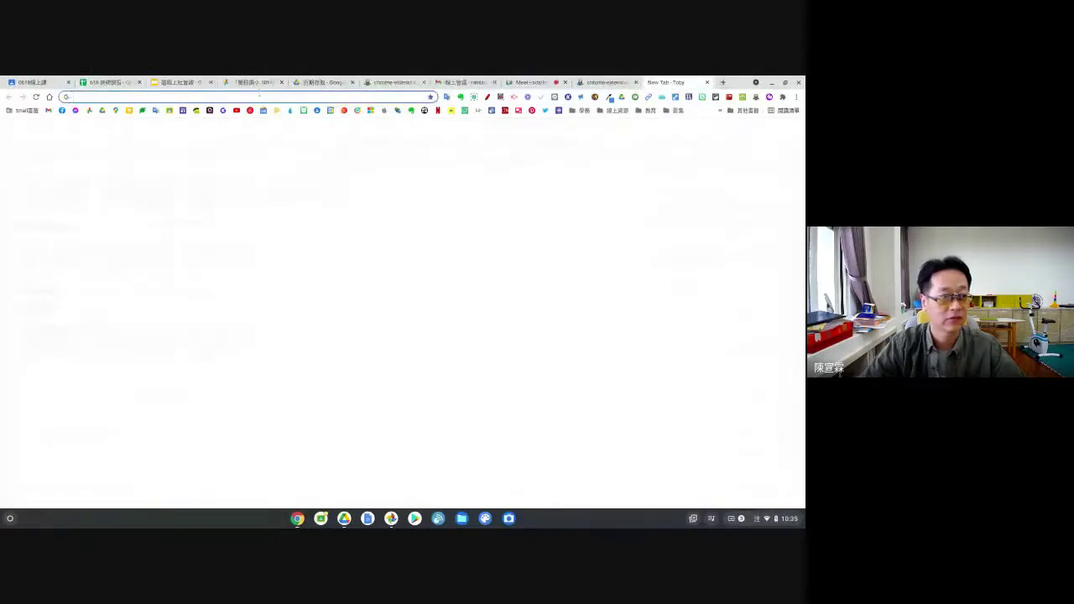
{"action": "type", "text": "qu"}
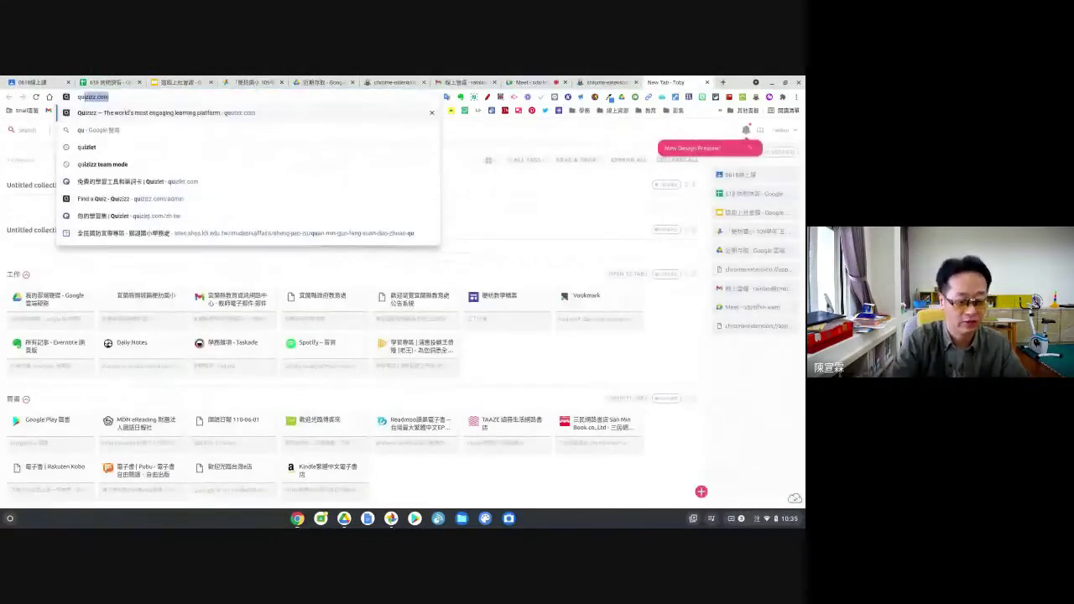
{"action": "type", "text": "i"}
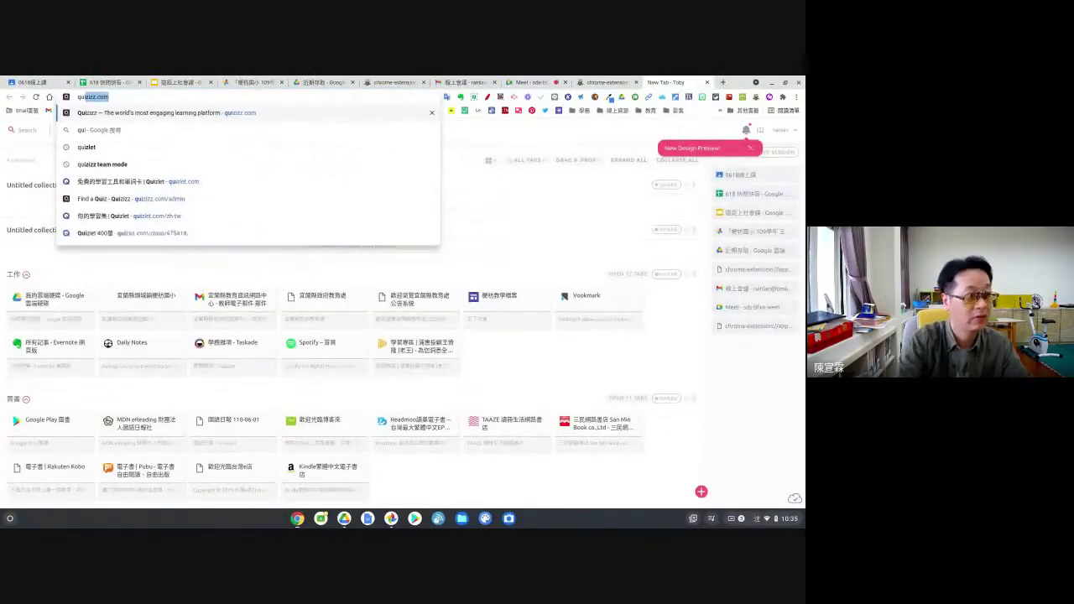
{"action": "type", "text": "zl"}
{"action": "key", "text": "Return"}
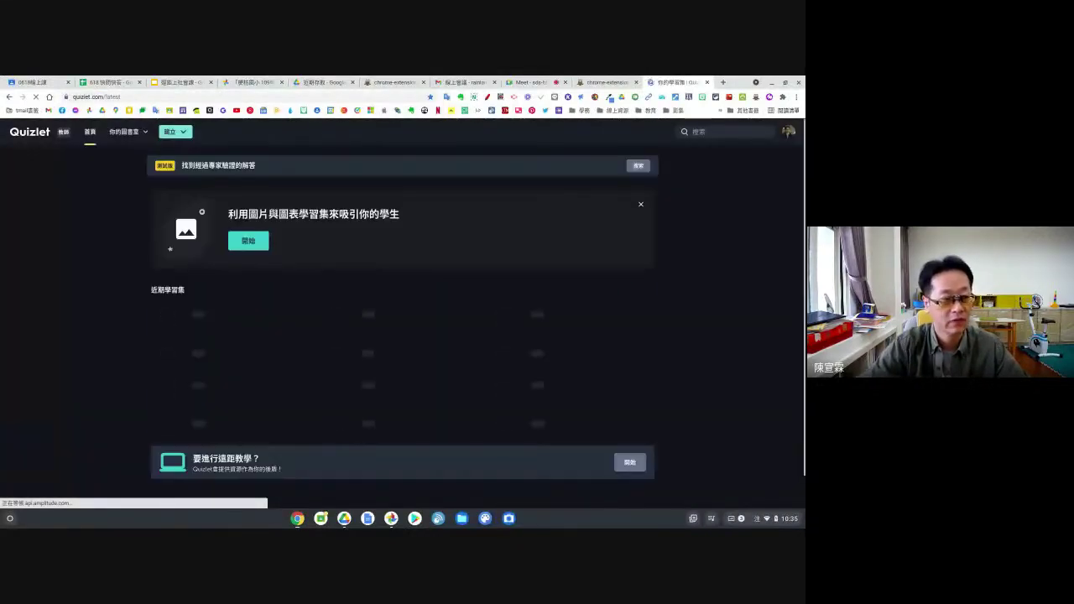
{"action": "left_click", "coordinate": [100, 83]}
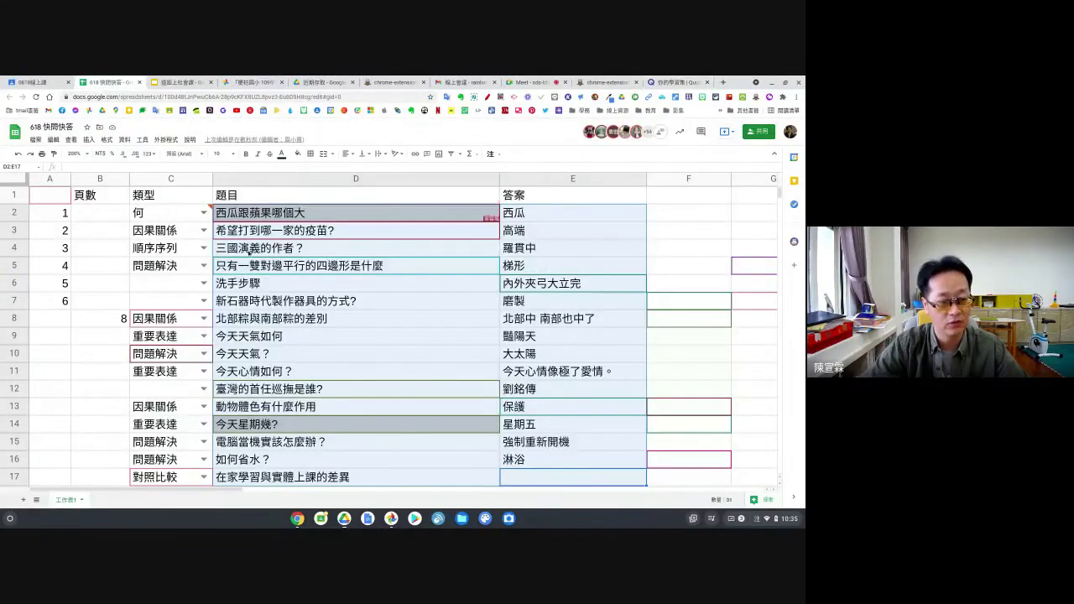
{"action": "left_click", "coordinate": [675, 82]}
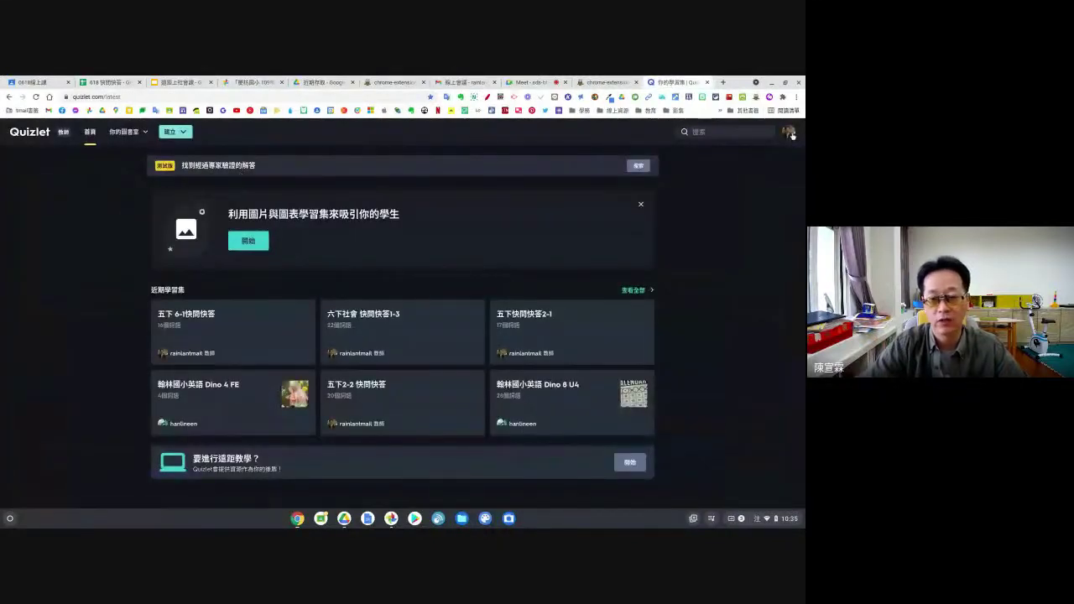
- Start a new Quizlet 學習集 and title it 0618
{"action": "left_click", "coordinate": [175, 133]}
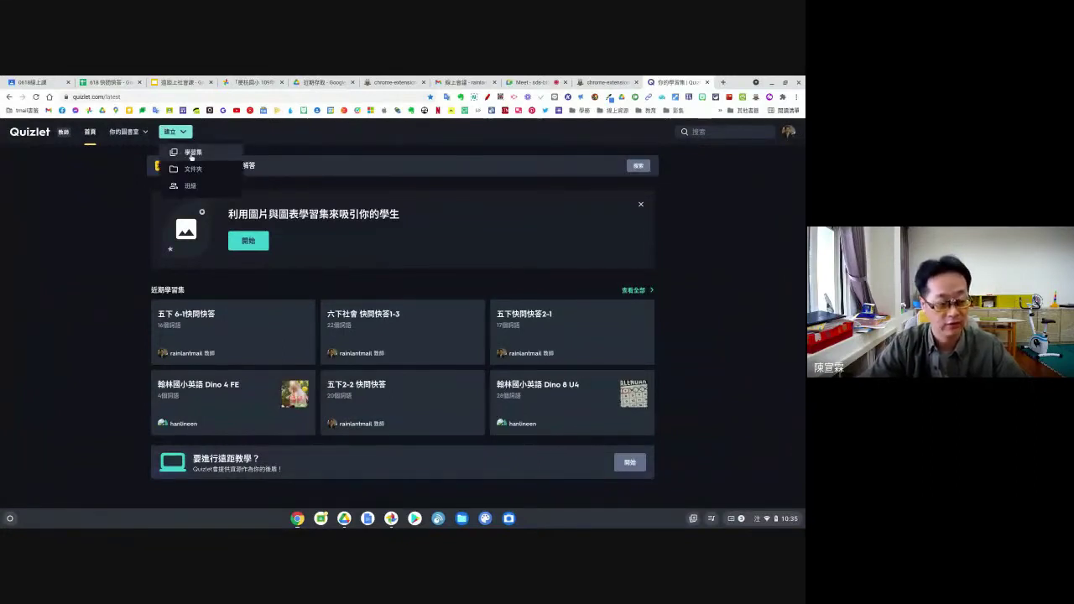
{"action": "left_click", "coordinate": [192, 154]}
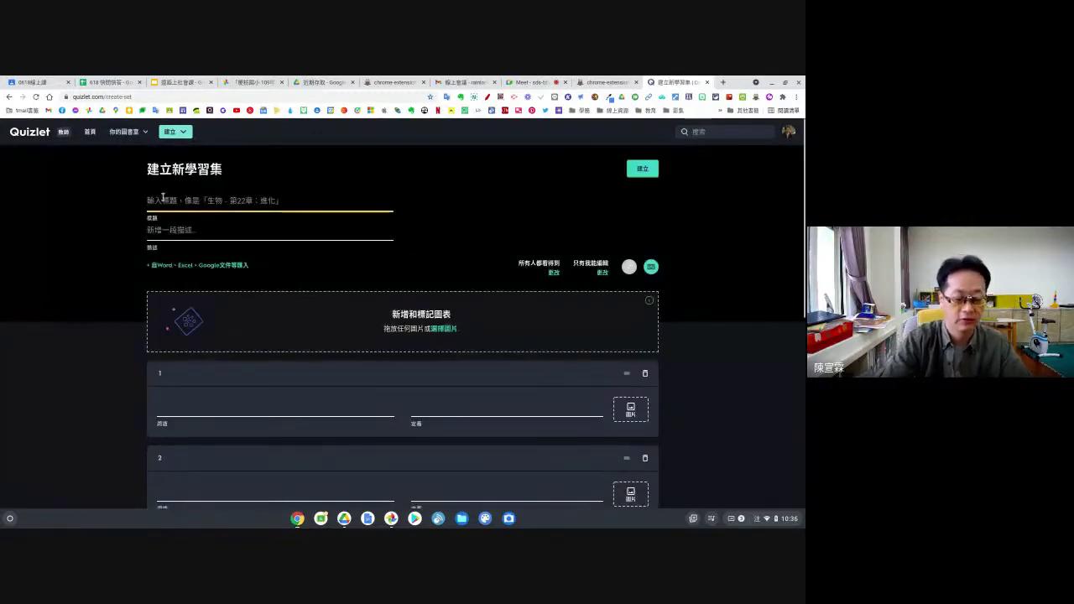
{"action": "type", "text": "0618"}
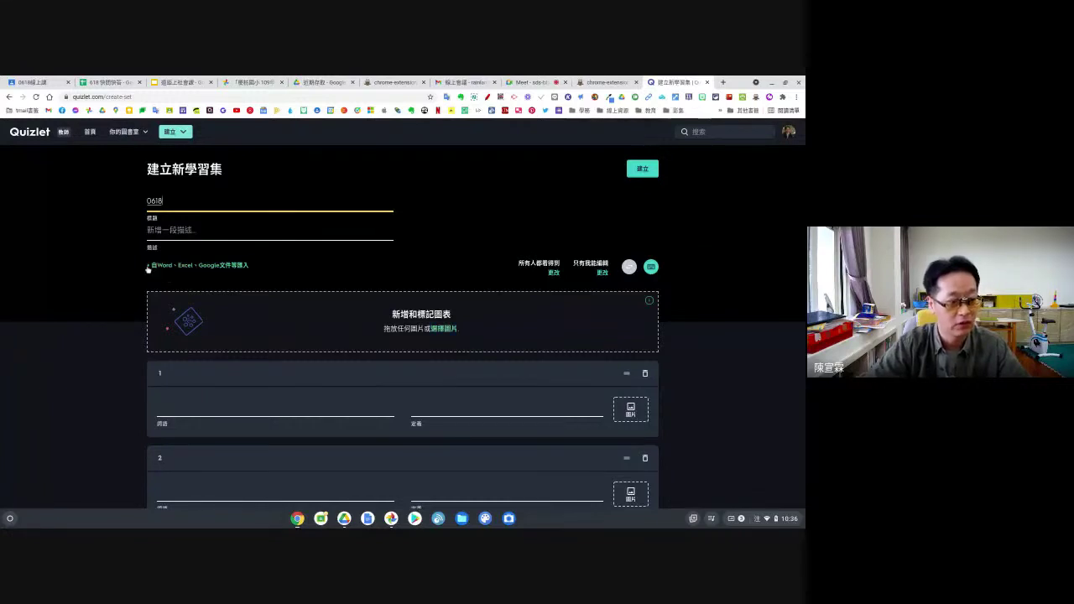
- Open the study set's import from Word, Excel or Google Docs and paste in the copied questions and answers
{"action": "left_click", "coordinate": [227, 270]}
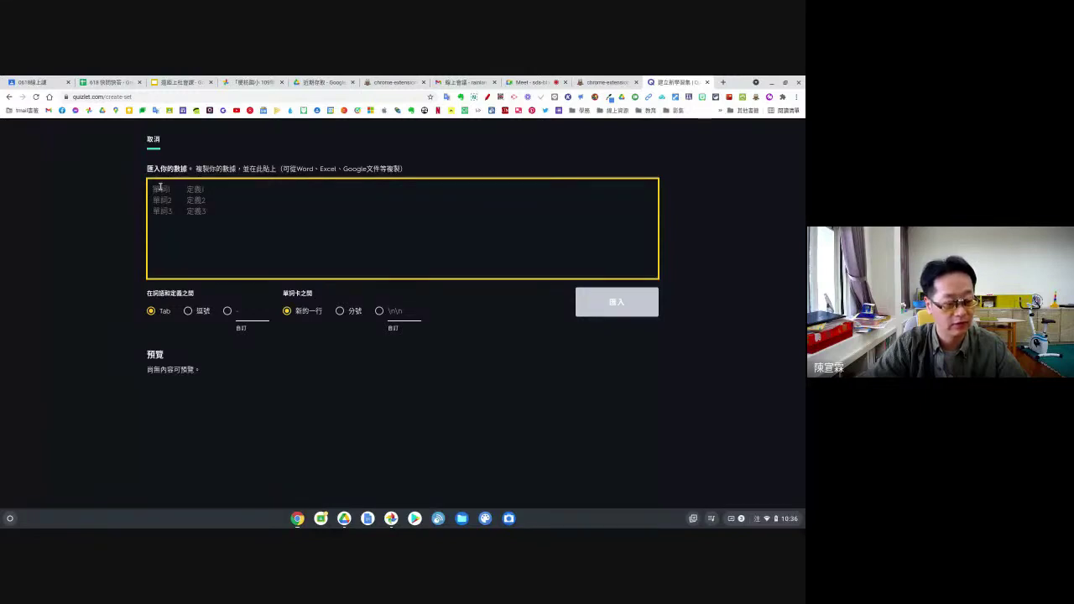
{"action": "key", "text": "ctrl+v"}
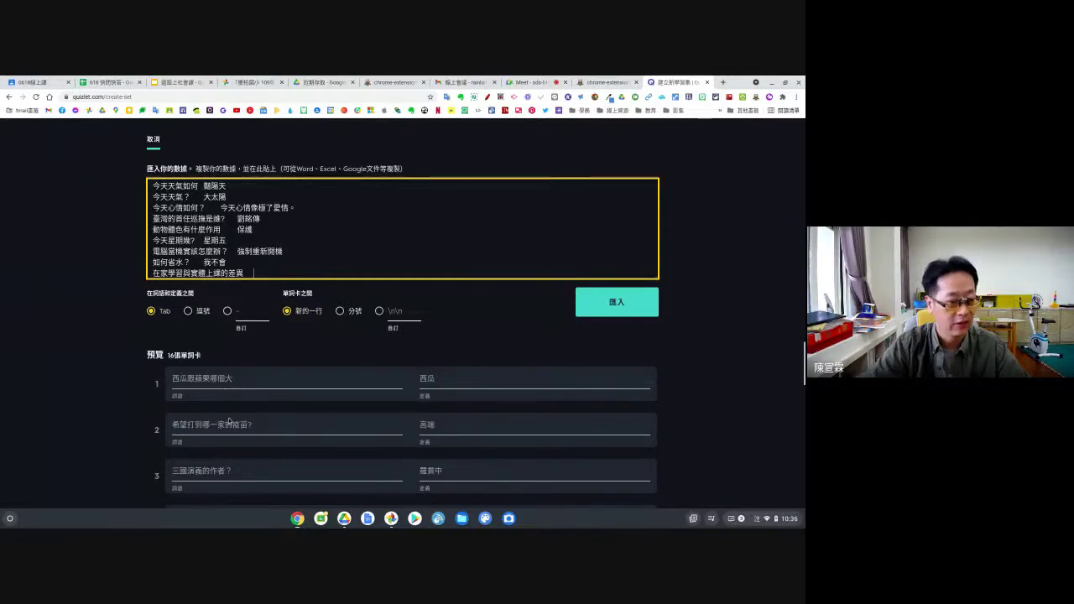
{"action": "left_click", "coordinate": [180, 398]}
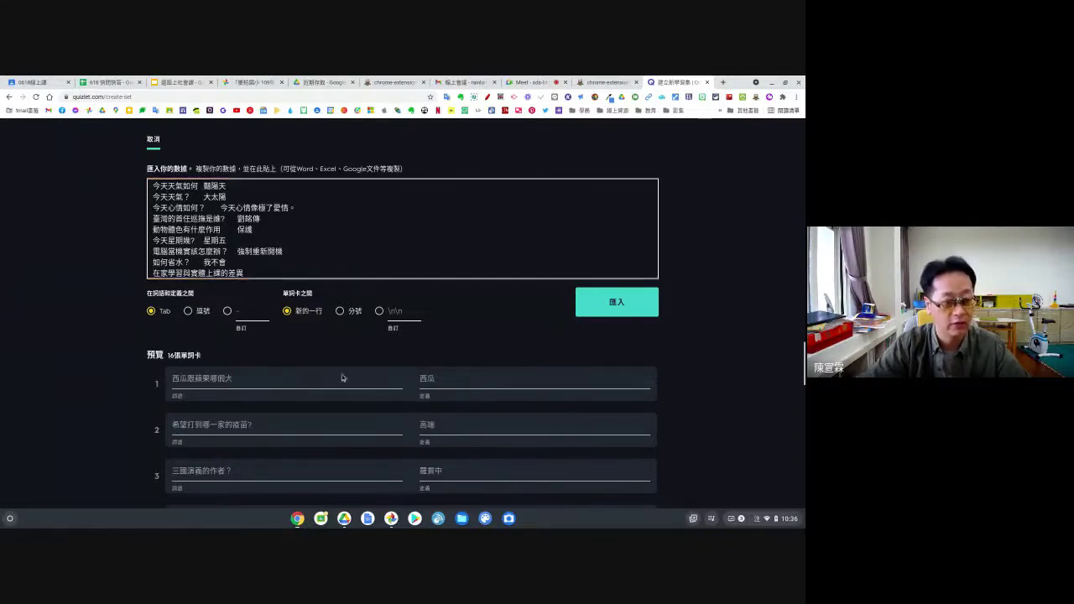
- Import the pasted questions and answers into the study set and look over the resulting cards
{"action": "left_click", "coordinate": [579, 315]}
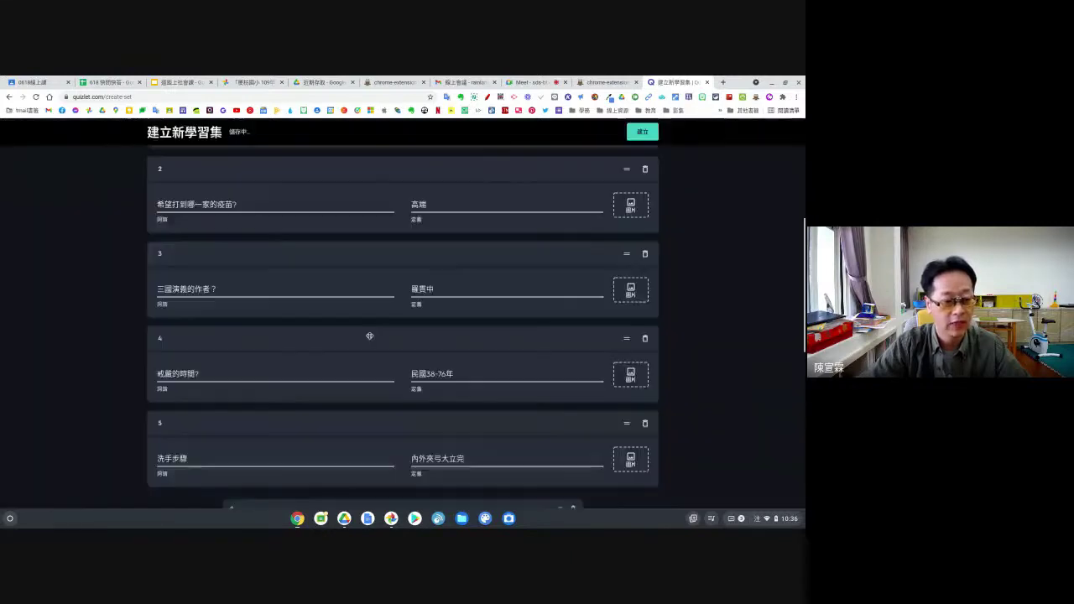
{"action": "scroll", "coordinate": [280, 278], "scroll_direction": "down", "scroll_amount": 2}
{"action": "scroll", "coordinate": [280, 292], "scroll_direction": "up", "scroll_amount": 10}
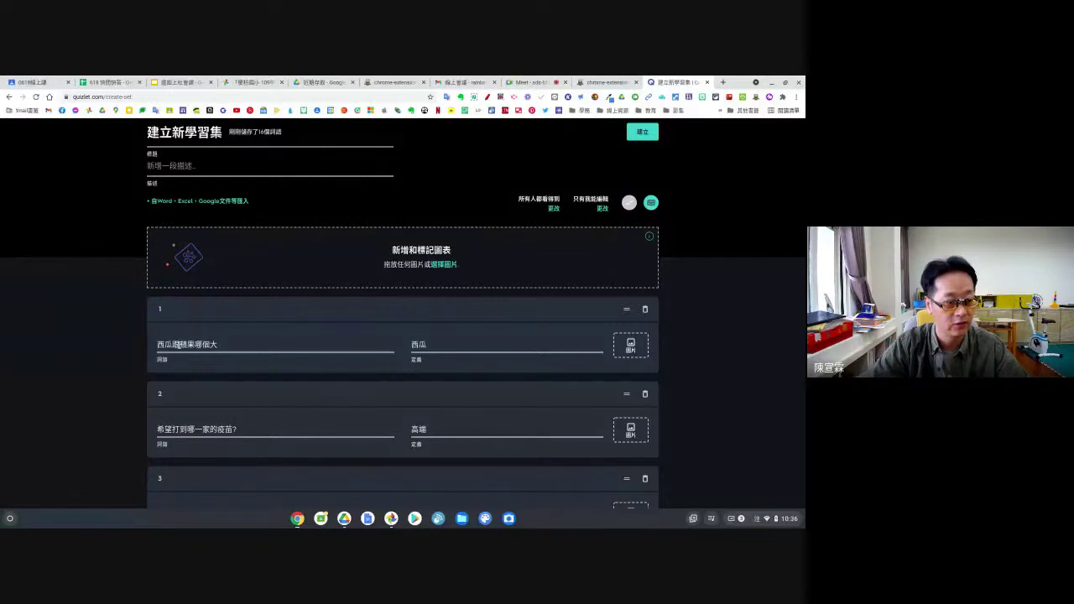
- Set the language of both the terms (詞語) and the definitions (定義) to 中文（繁體）
{"action": "left_click", "coordinate": [249, 346]}
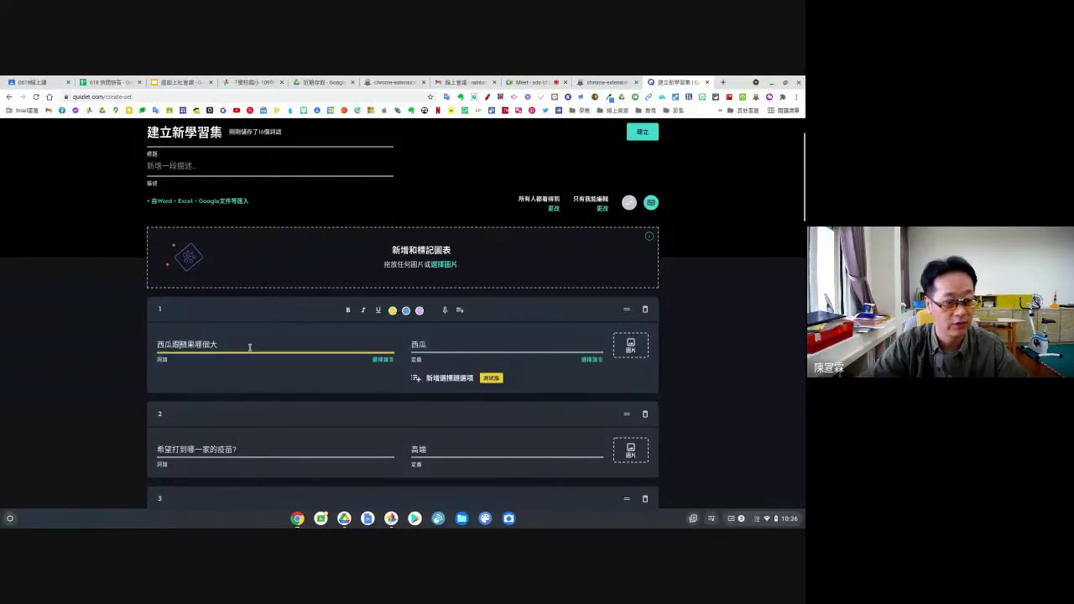
{"action": "left_click", "coordinate": [379, 361]}
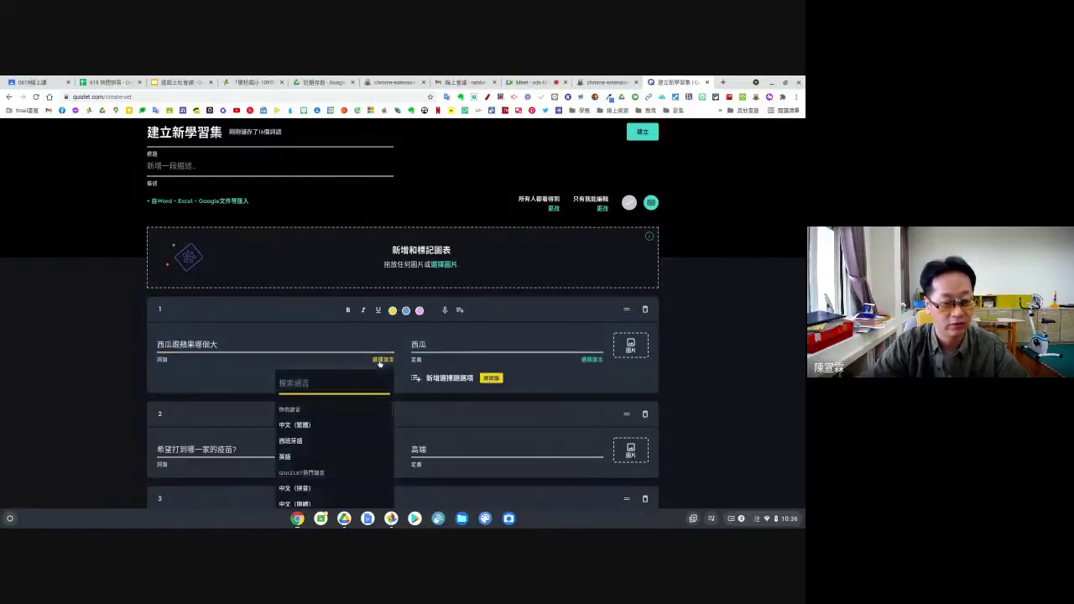
{"action": "left_click", "coordinate": [293, 426]}
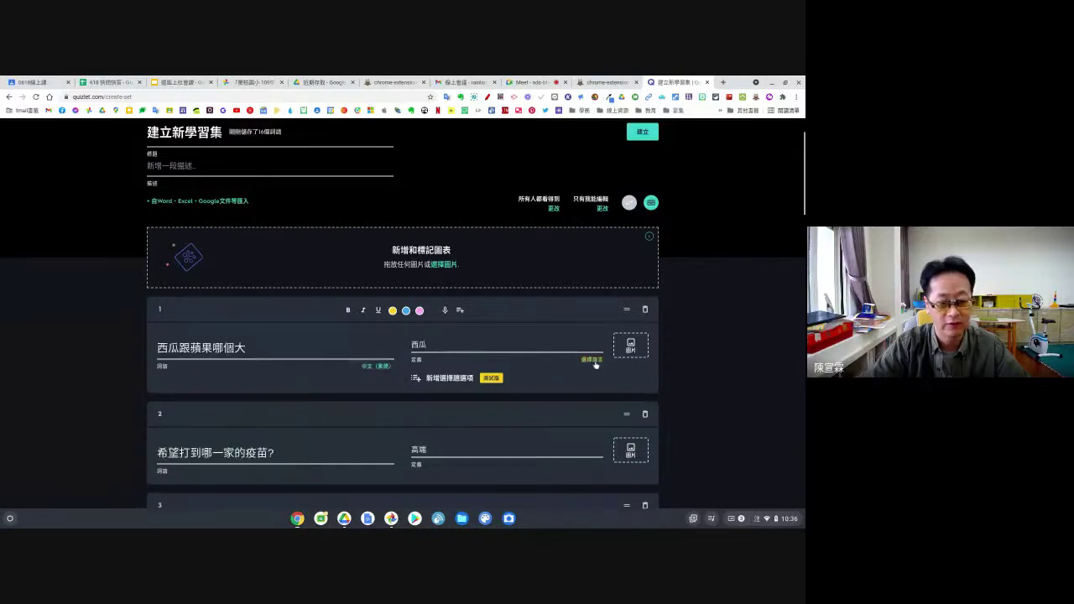
{"action": "left_click", "coordinate": [593, 362]}
{"action": "left_click", "coordinate": [503, 425]}
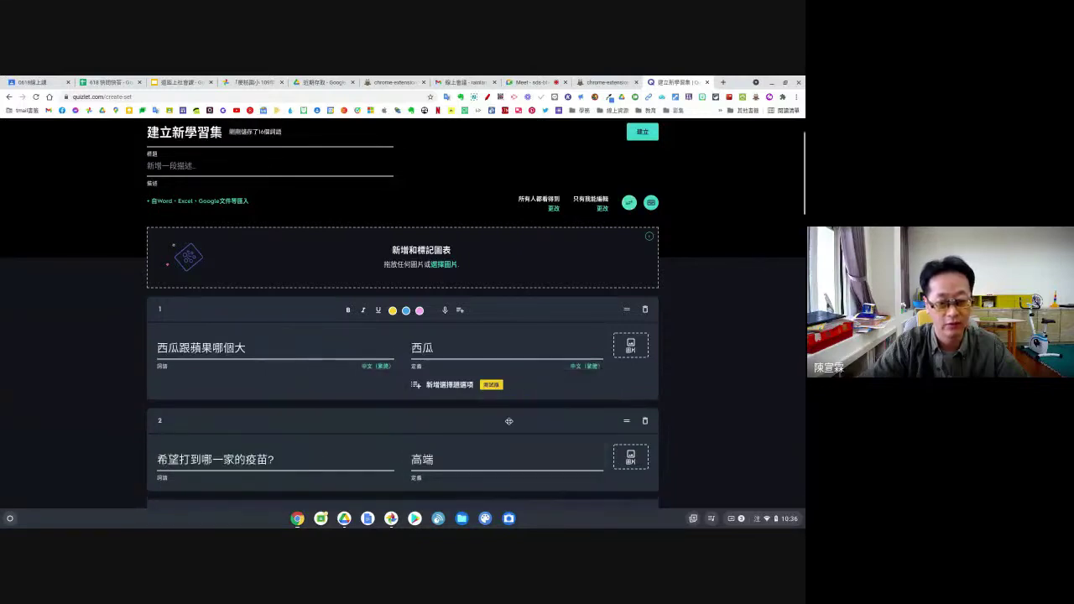
- Create the 0618 study set and copy its sharing link, then close the sharing dialog
{"action": "left_click", "coordinate": [643, 134]}
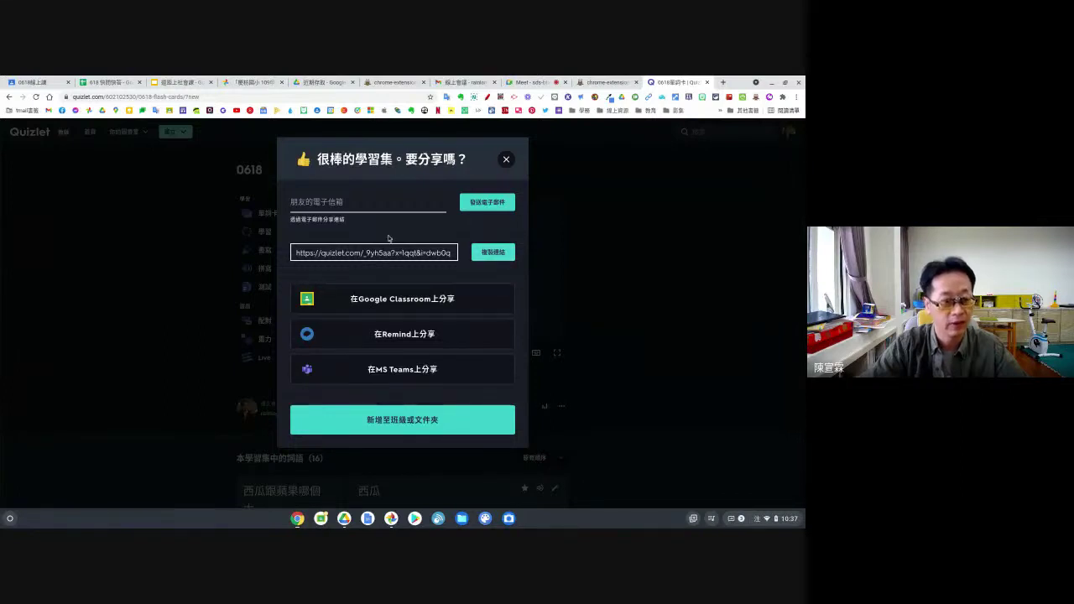
{"action": "left_click", "coordinate": [487, 257]}
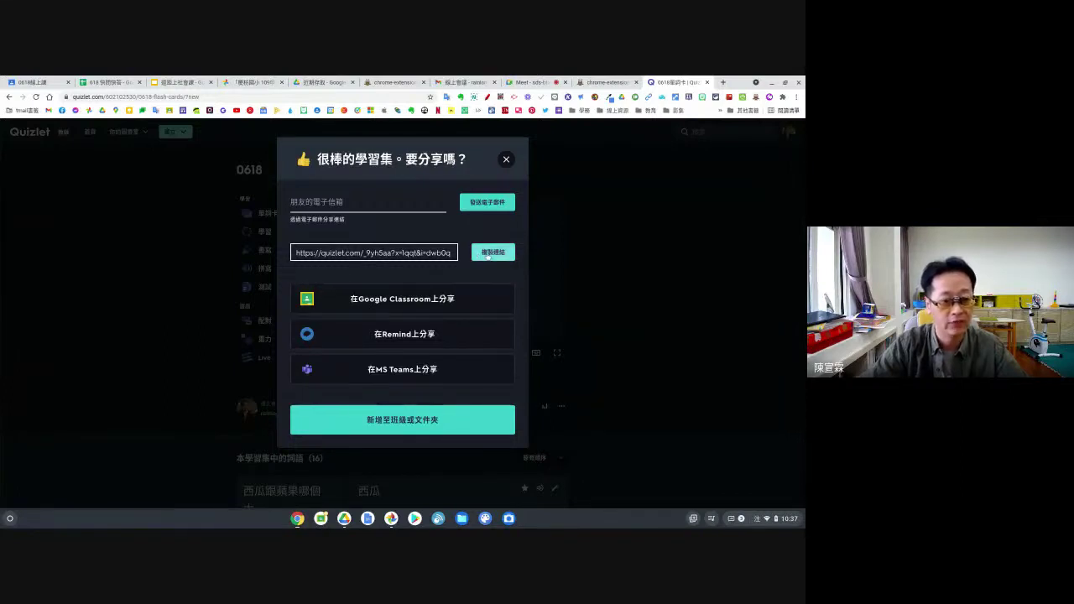
{"action": "left_click", "coordinate": [508, 160]}
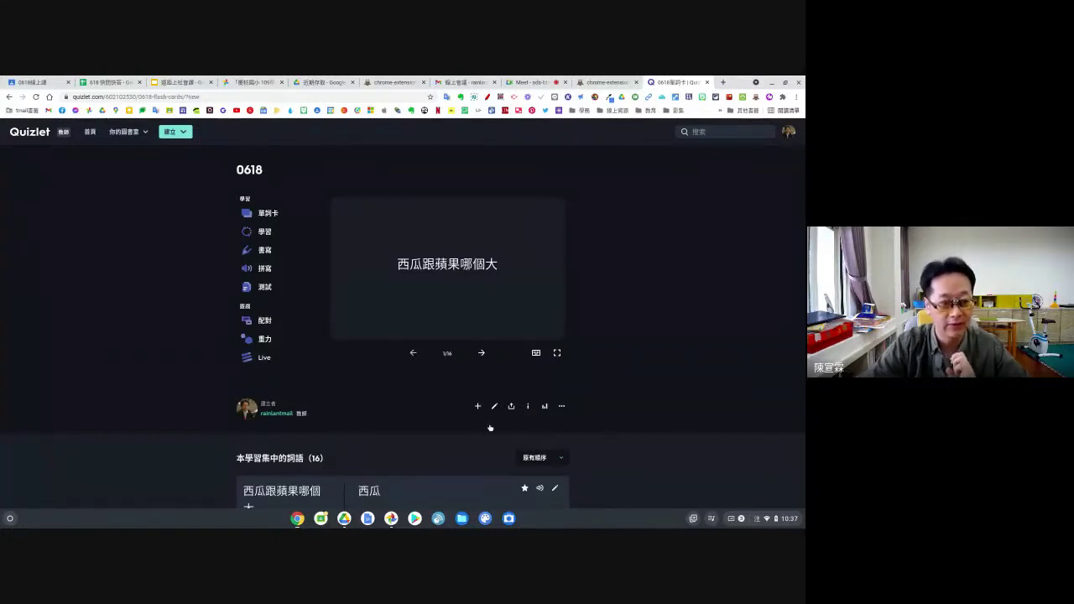
{"action": "scroll", "coordinate": [347, 364], "scroll_direction": "down", "scroll_amount": 1}
{"action": "scroll", "coordinate": [347, 364], "scroll_direction": "down", "scroll_amount": 1}
{"action": "scroll", "coordinate": [318, 336], "scroll_direction": "up", "scroll_amount": 3}
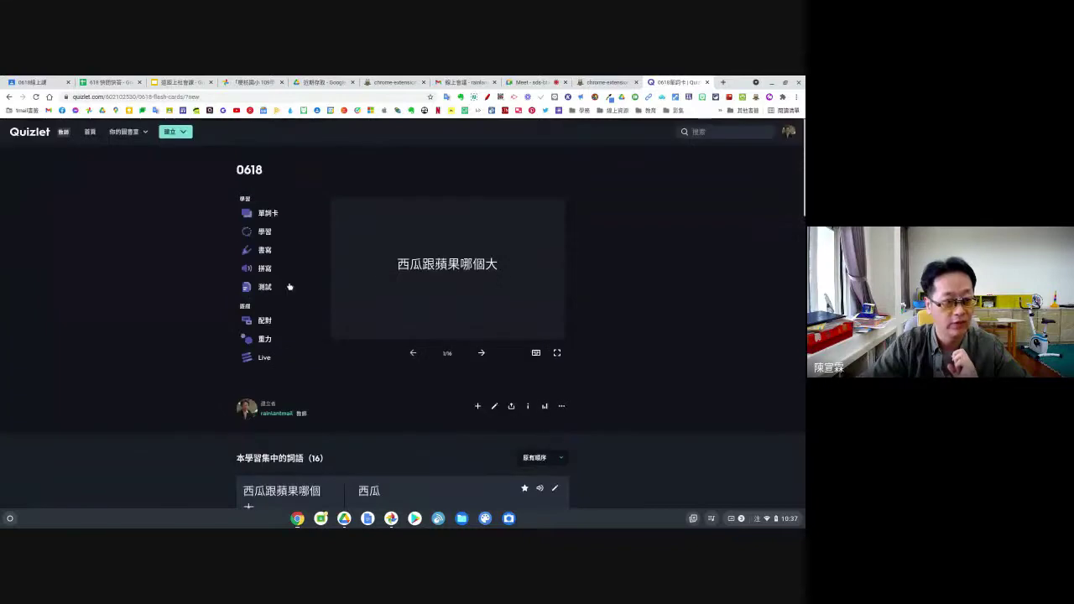
- Browse and flip a few cards in the set's 單詞卡 mode and return to the study set page
{"action": "left_click", "coordinate": [267, 215]}
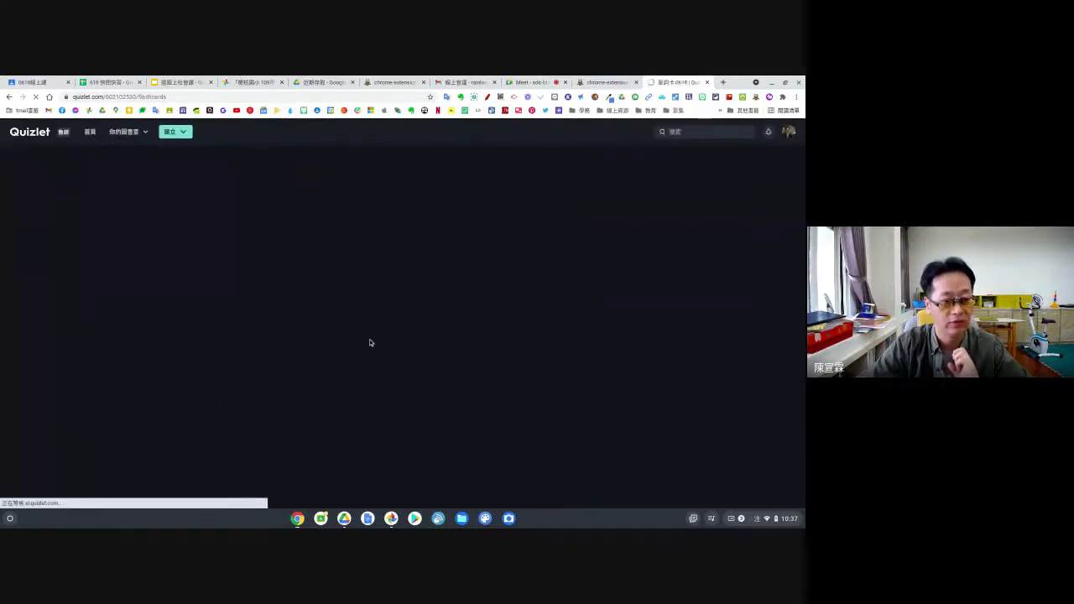
{"action": "key", "text": "Right"}
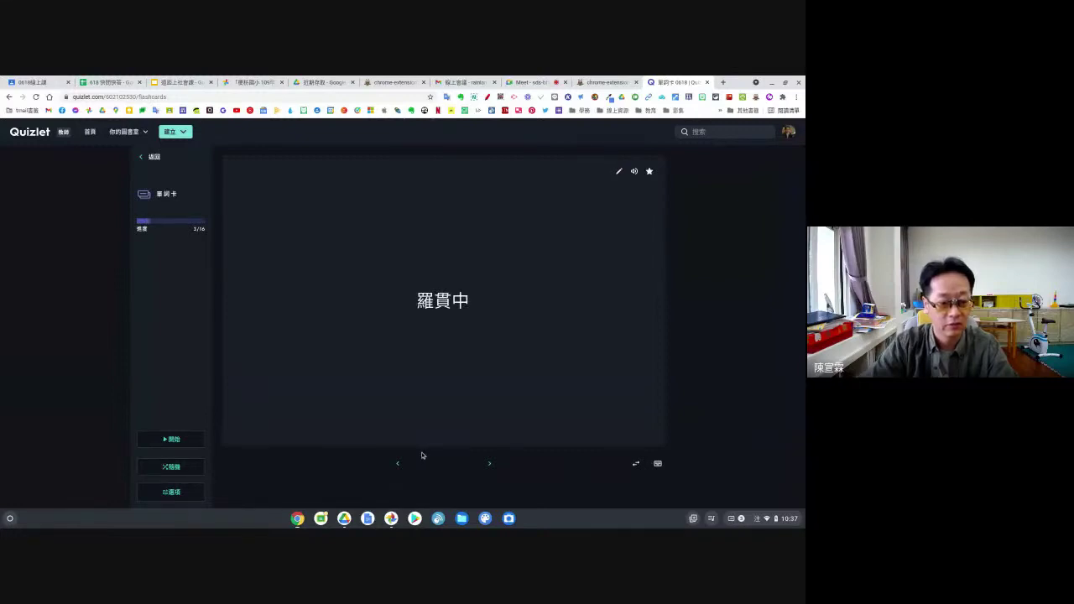
{"action": "key", "text": "Right"}
{"action": "left_click", "coordinate": [451, 412]}
{"action": "left_click", "coordinate": [431, 326]}
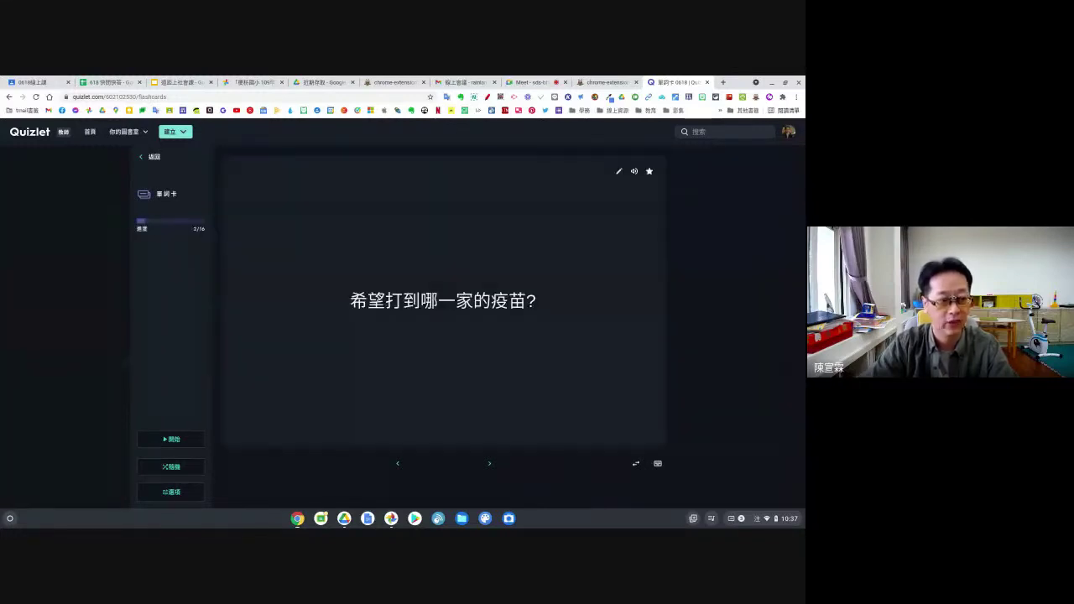
{"action": "key", "text": "Left"}
{"action": "left_click", "coordinate": [144, 157]}
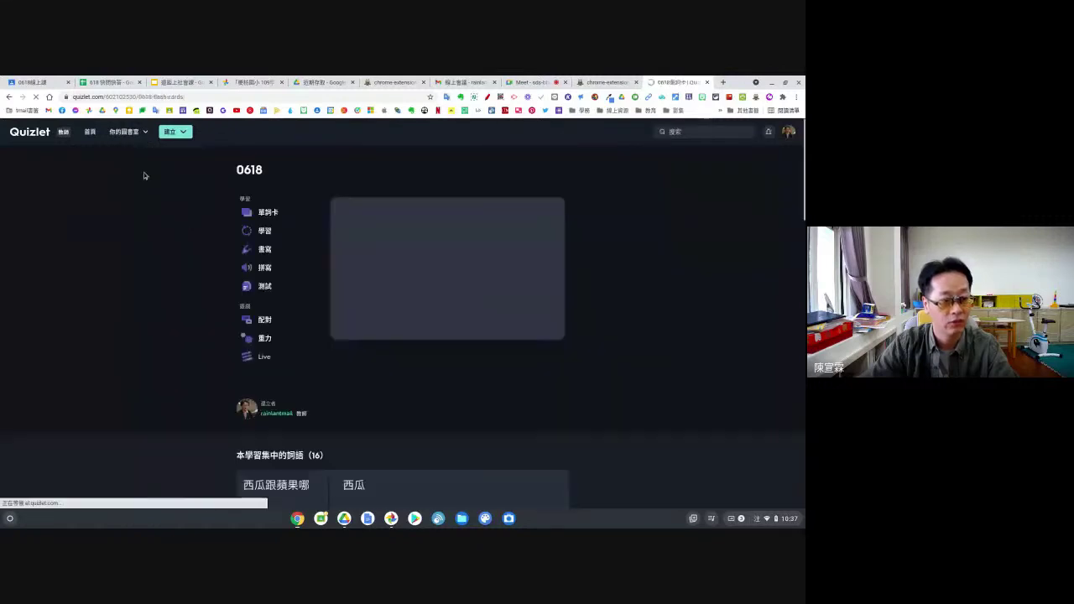
- Set up a Quizlet Live game in 個人 mode with questions shown as prompts and answers as the choices
{"action": "left_click", "coordinate": [262, 361]}
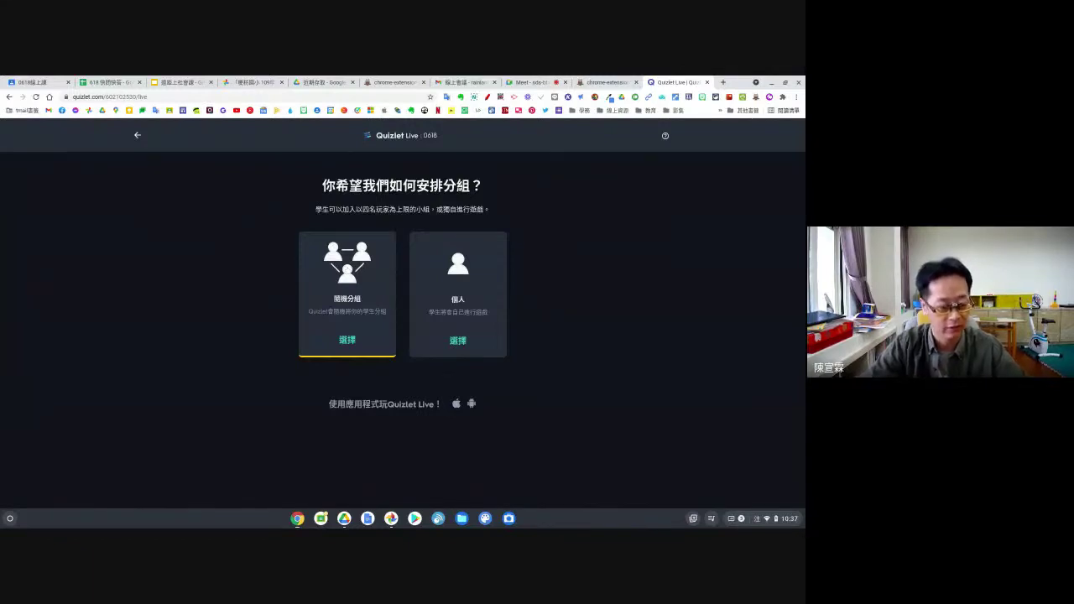
{"action": "left_click", "coordinate": [465, 277]}
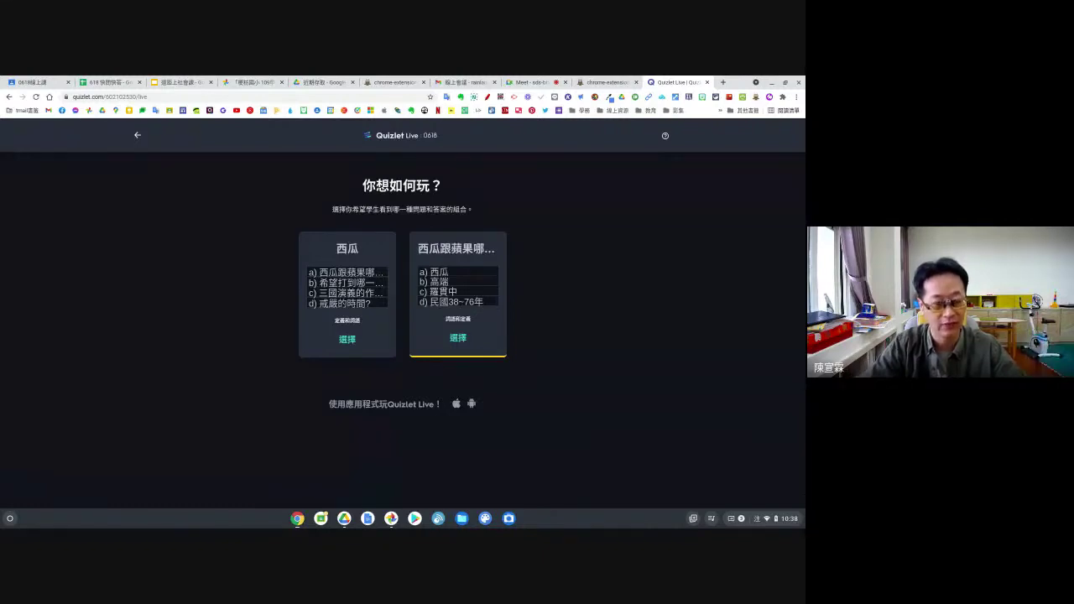
{"action": "left_click", "coordinate": [453, 352]}
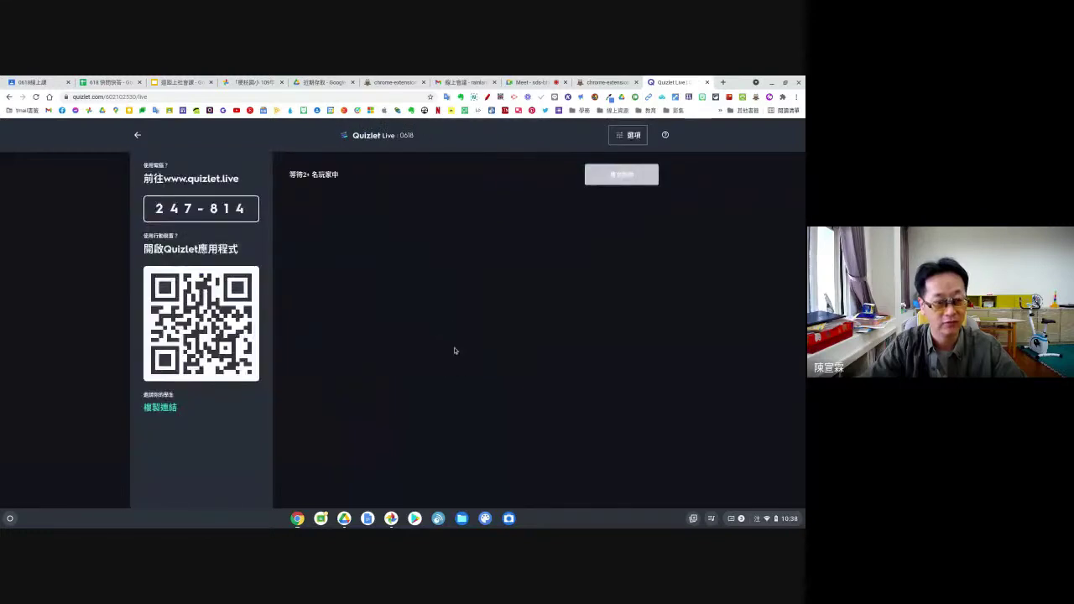
{"action": "left_click_drag", "start_coordinate": [239, 179], "coordinate": [166, 186]}
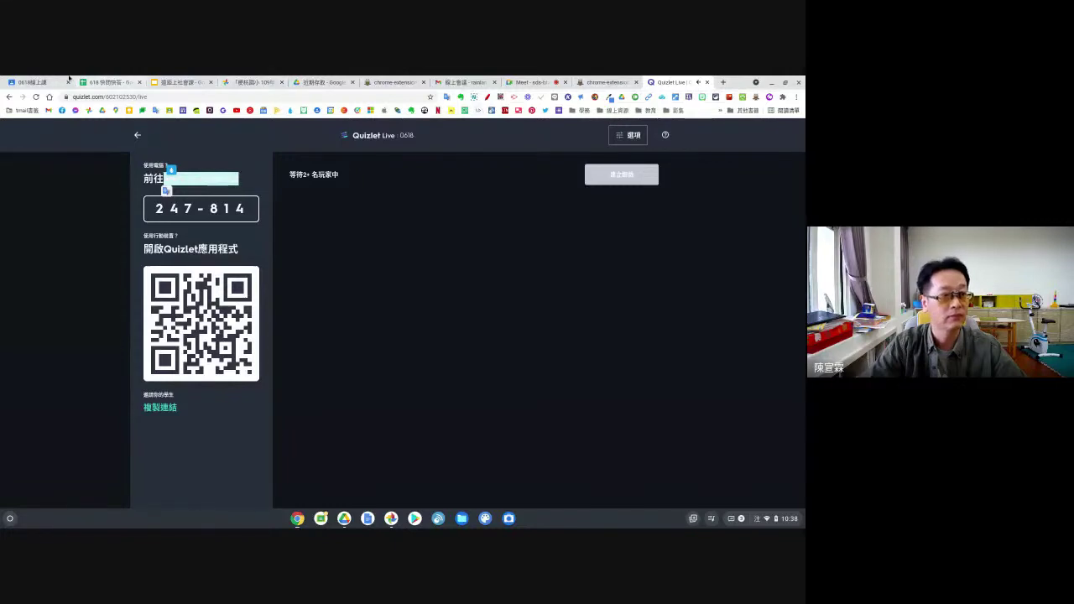
{"action": "left_click", "coordinate": [526, 82]}
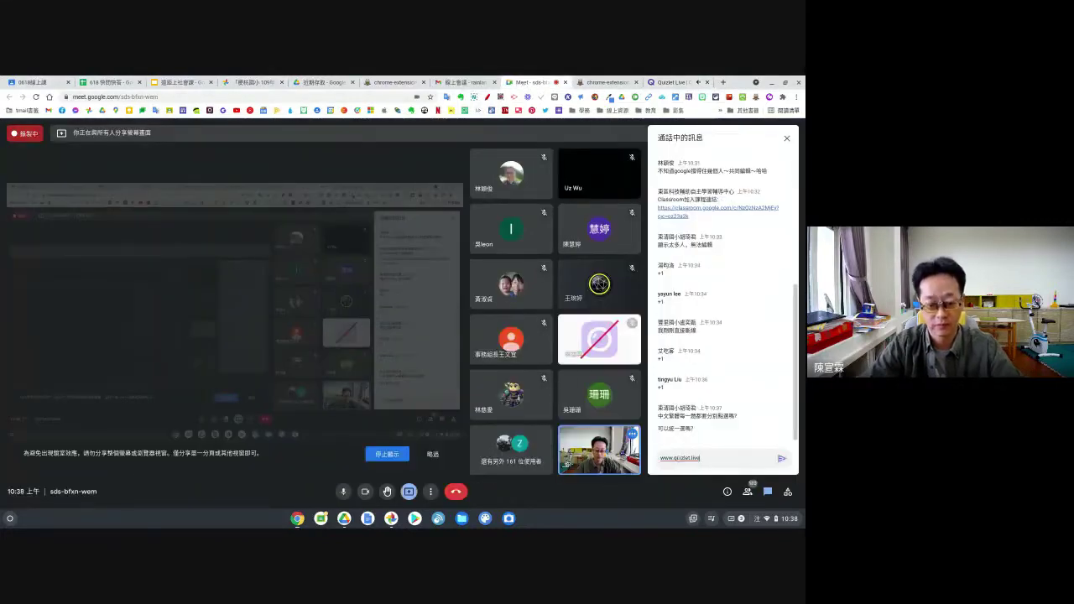
{"action": "left_click", "coordinate": [672, 83]}
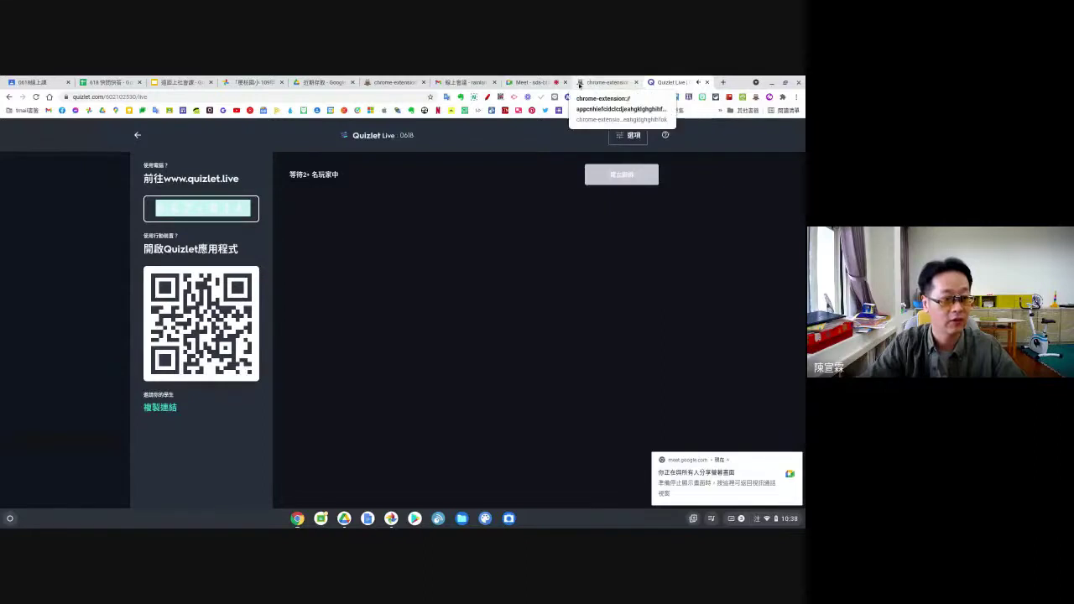
{"action": "left_click", "coordinate": [533, 83]}
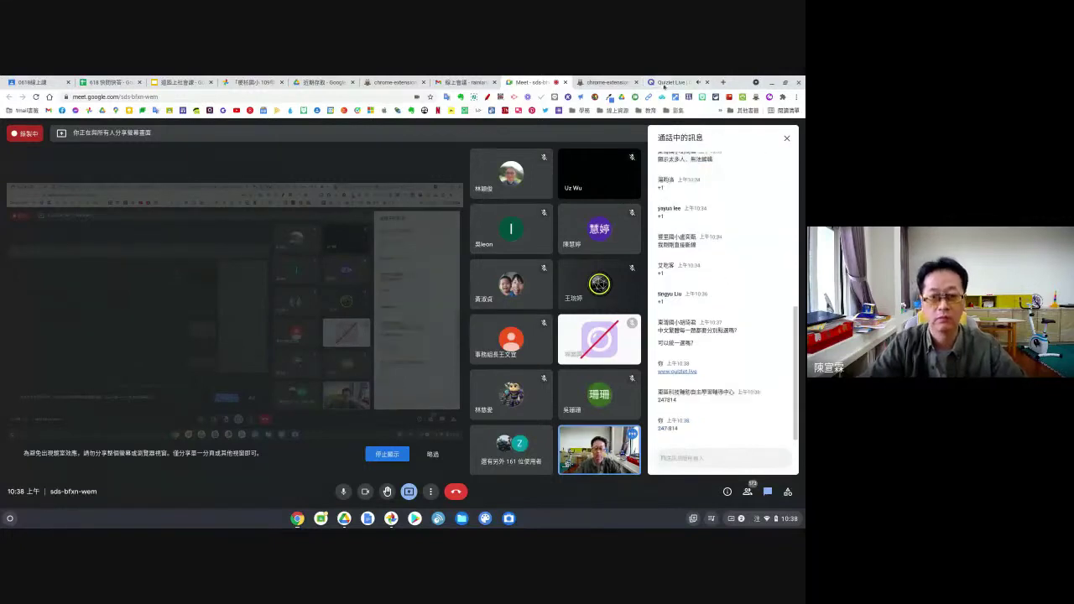
{"action": "left_click", "coordinate": [666, 82]}
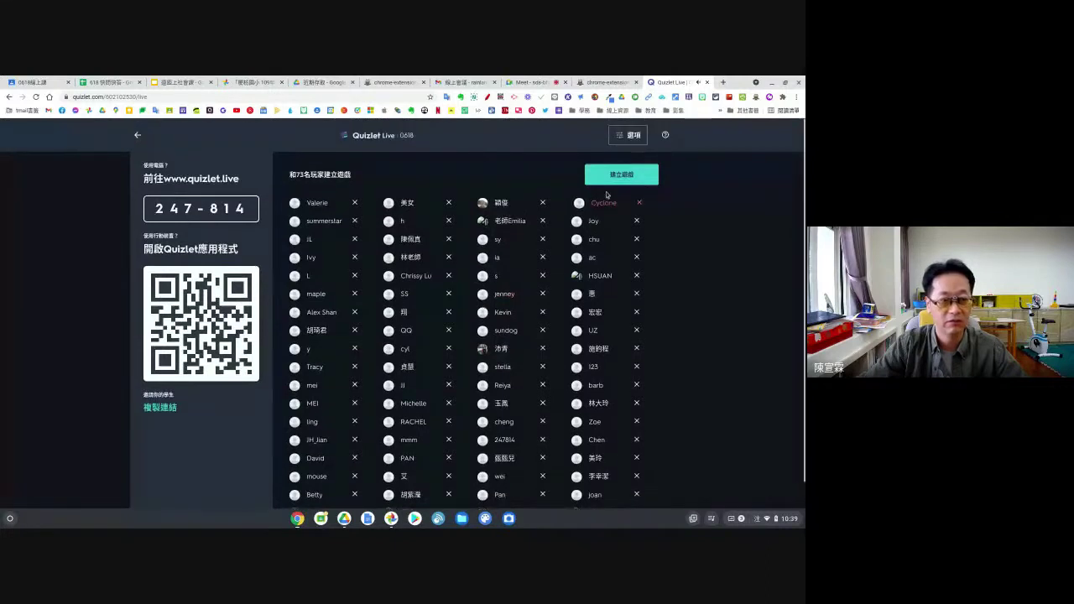
- Create the game with the joined players and start it anyway despite the disconnected player
{"action": "scroll", "coordinate": [545, 315], "scroll_direction": "down", "scroll_amount": 1}
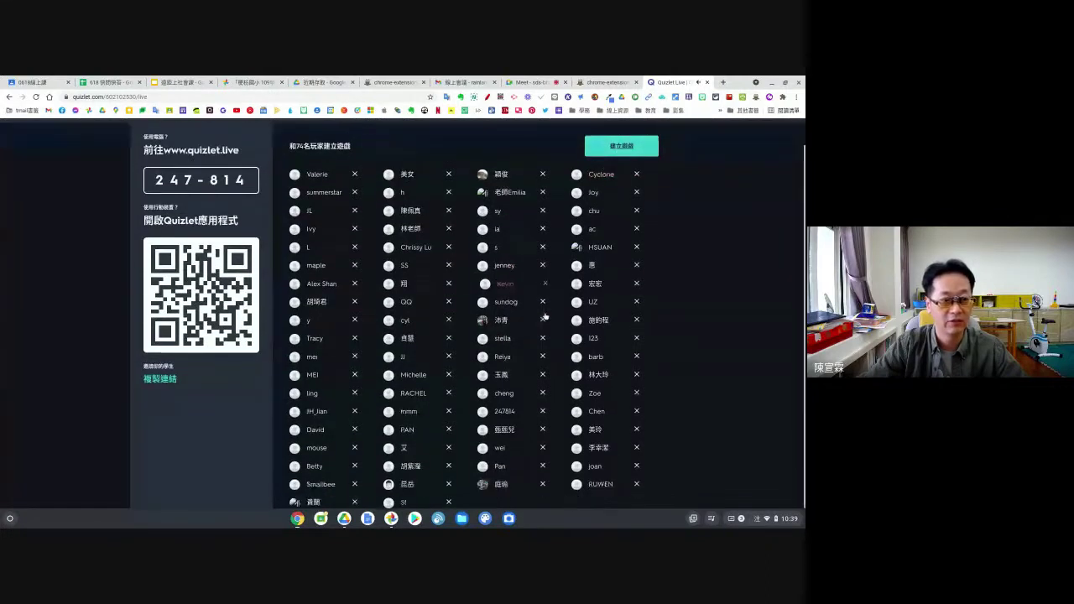
{"action": "left_click", "coordinate": [616, 148]}
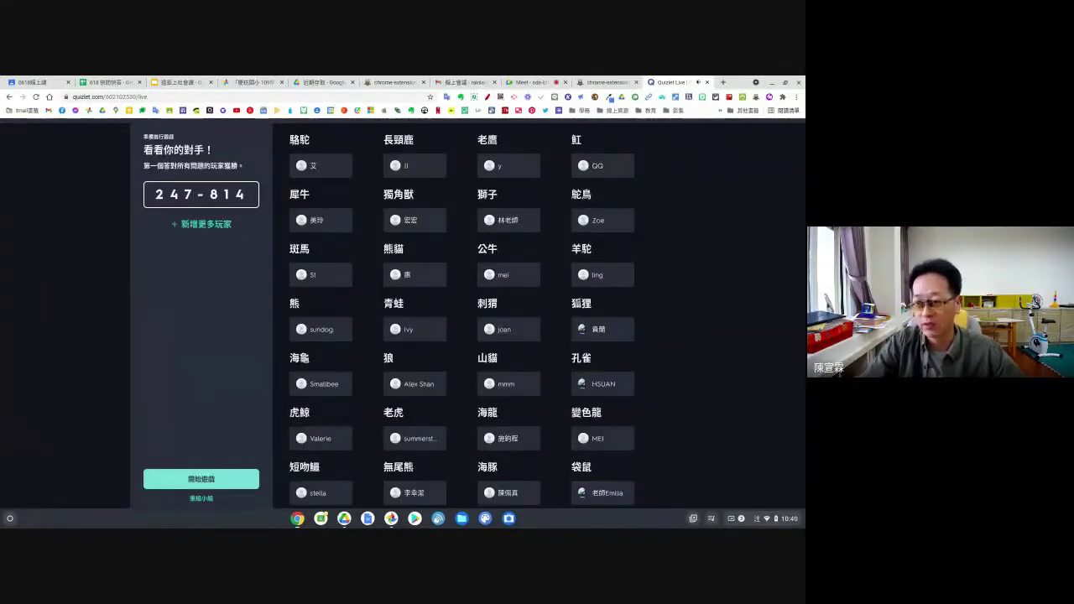
{"action": "left_click", "coordinate": [213, 480]}
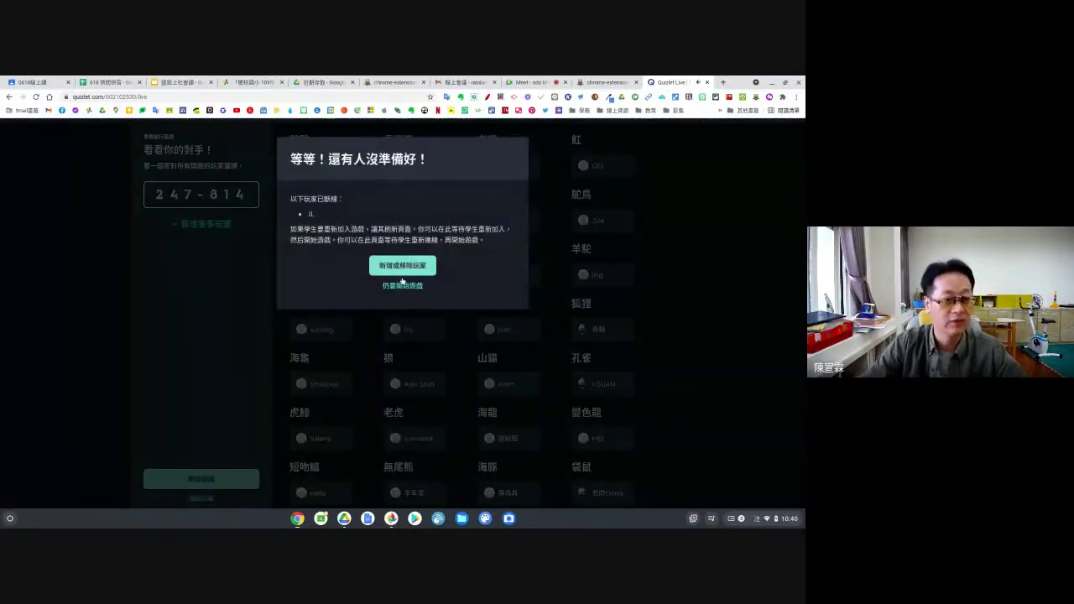
{"action": "left_click", "coordinate": [396, 290]}
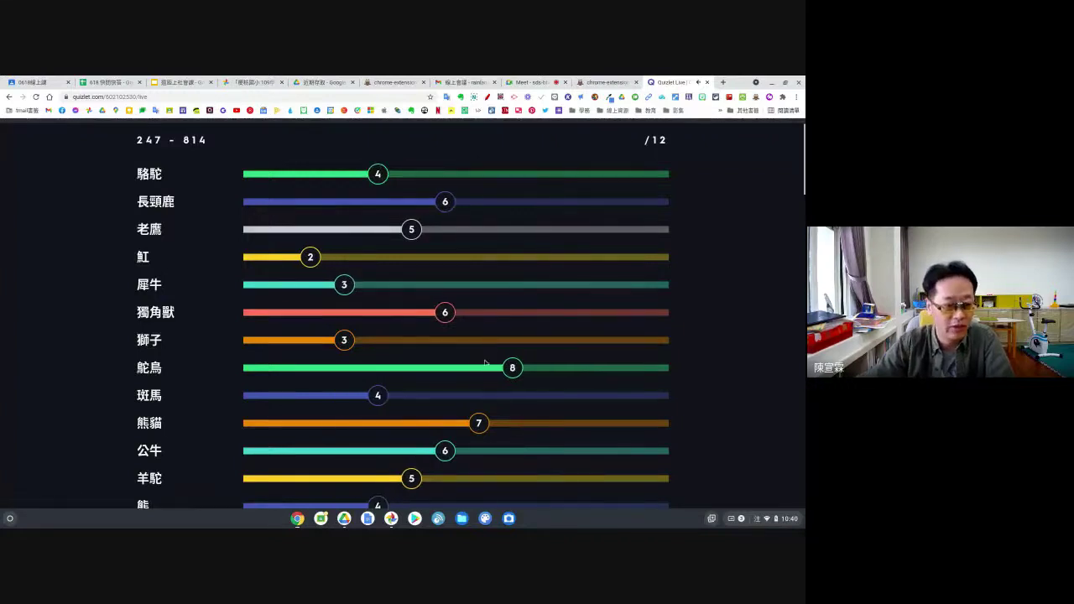
- Follow the players' progress through the live race until the winner is decided, and return to the 0618 study set
{"action": "scroll", "coordinate": [484, 363], "scroll_direction": "down", "scroll_amount": 10}
{"action": "scroll", "coordinate": [481, 367], "scroll_direction": "down", "scroll_amount": 3}
{"action": "scroll", "coordinate": [482, 366], "scroll_direction": "down", "scroll_amount": 4}
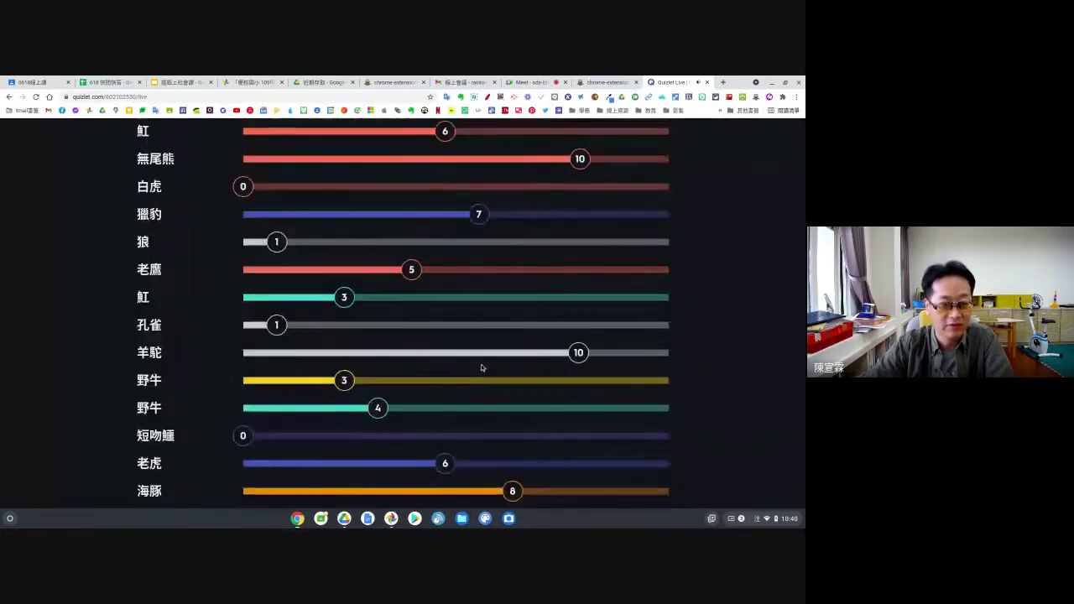
{"action": "scroll", "coordinate": [477, 369], "scroll_direction": "up", "scroll_amount": 10}
{"action": "scroll", "coordinate": [477, 370], "scroll_direction": "down", "scroll_amount": 10}
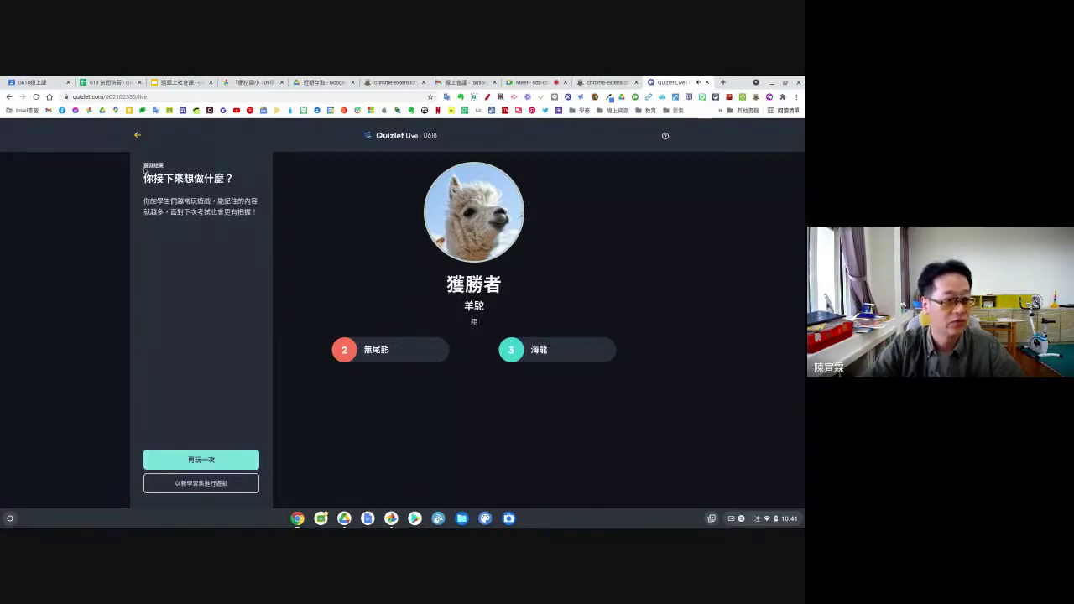
{"action": "left_click", "coordinate": [136, 136]}
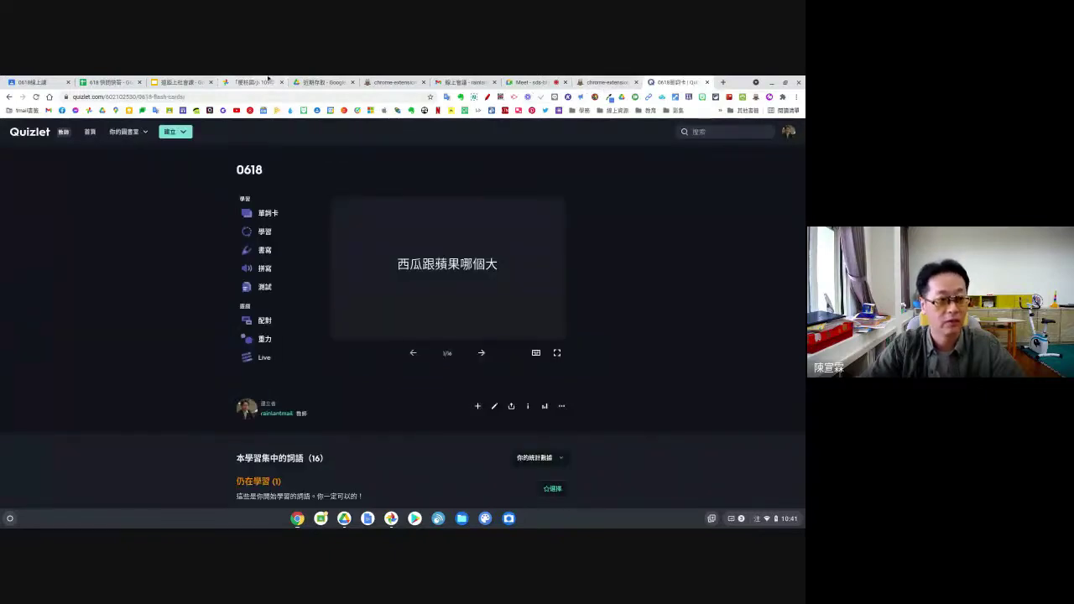
- Switch to the 遠距上社會課 Google Slides deck and present from the 近來課堂 slide through to the Quizlet data import slide
{"action": "left_click", "coordinate": [162, 83]}
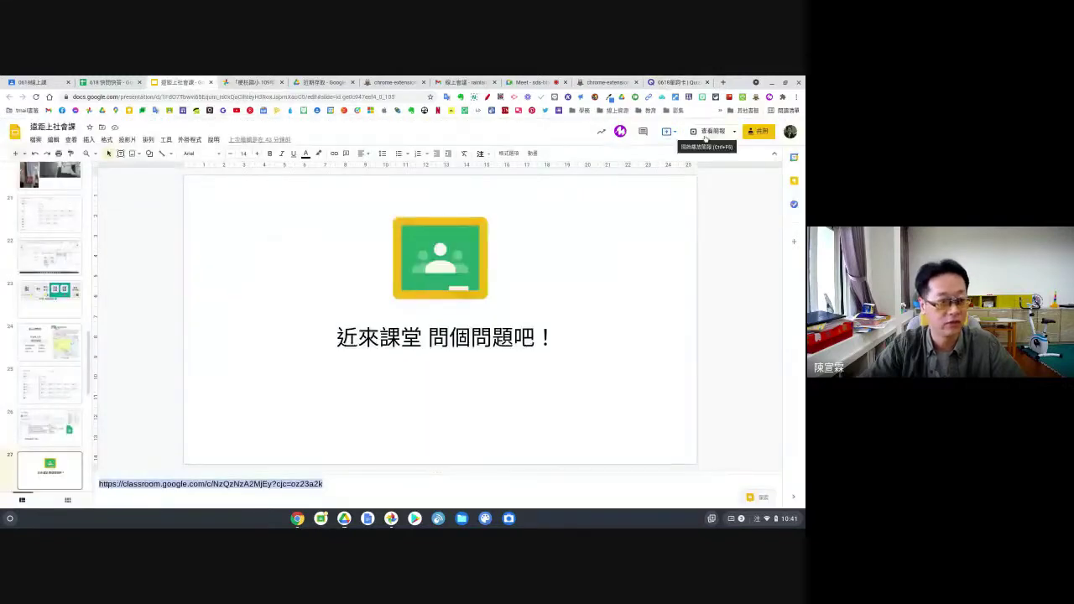
{"action": "left_click", "coordinate": [705, 138]}
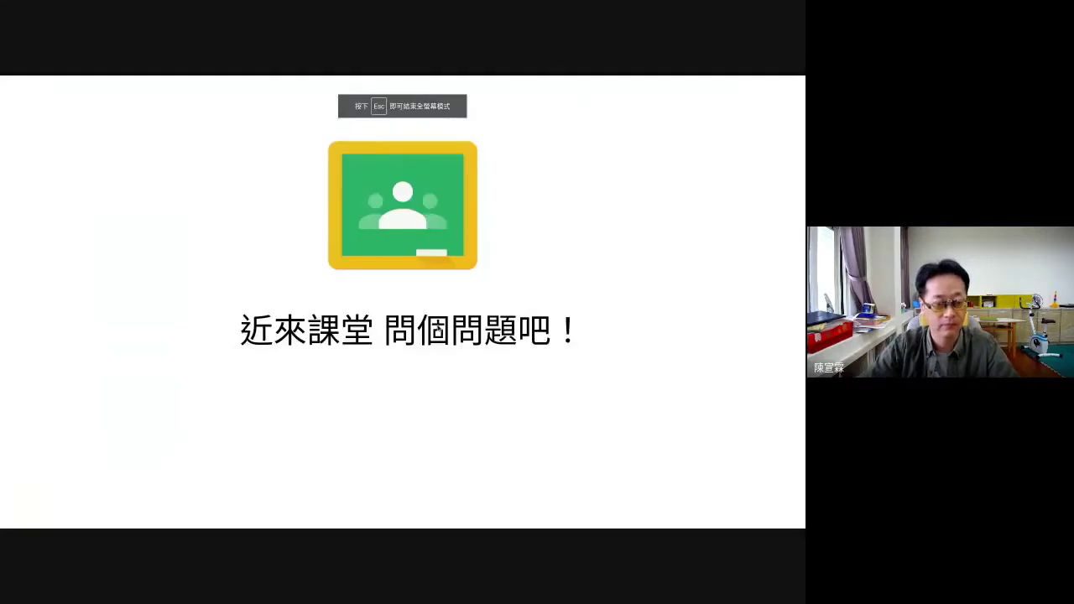
{"action": "key", "text": "Right"}
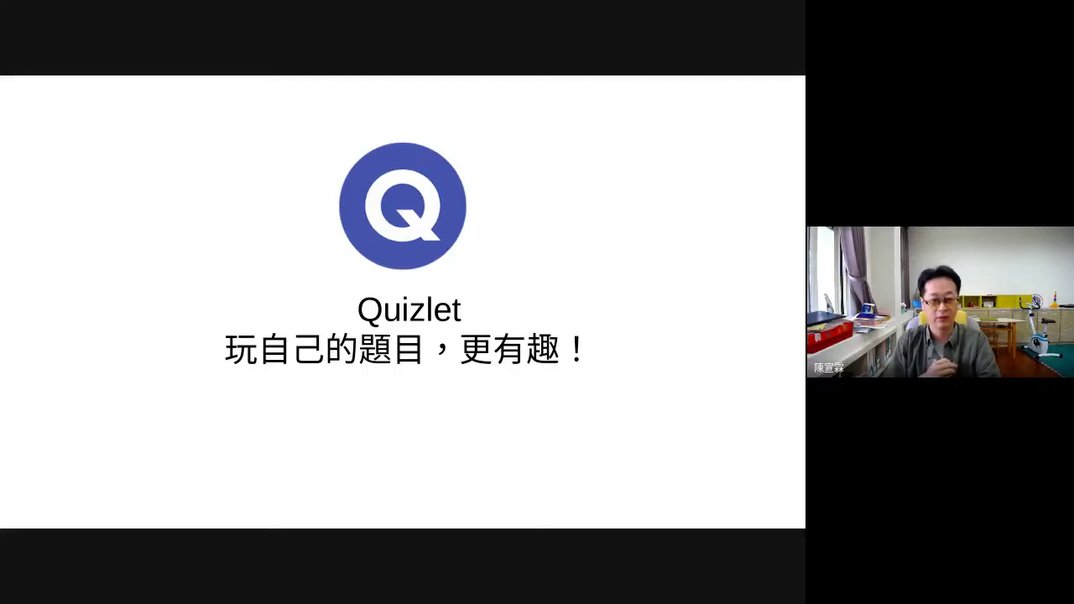
{"action": "key", "text": "Right"}
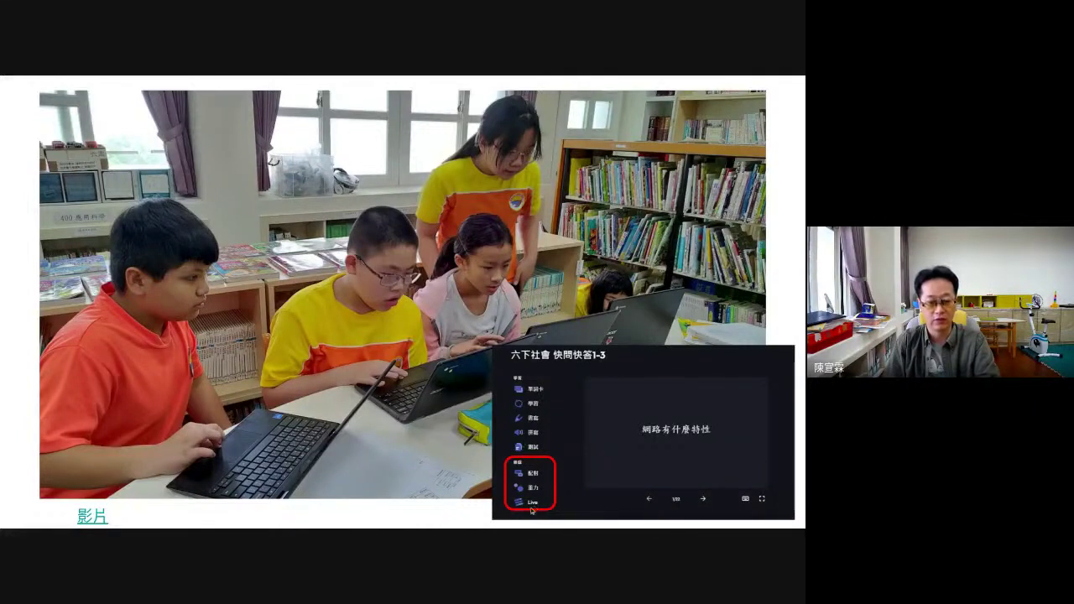
{"action": "key", "text": "Right"}
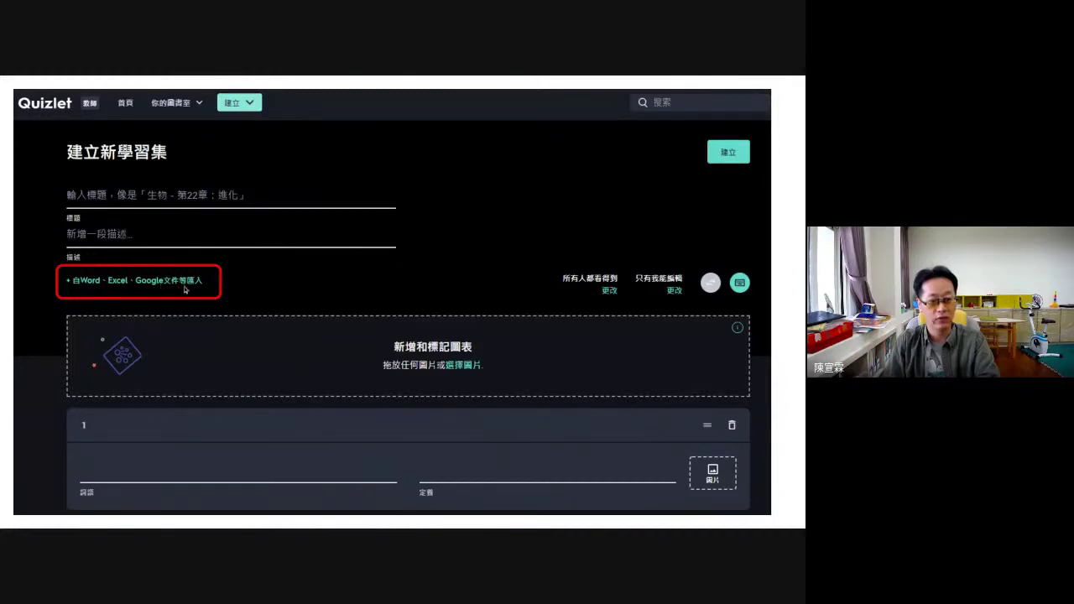
{"action": "key", "text": "Right"}
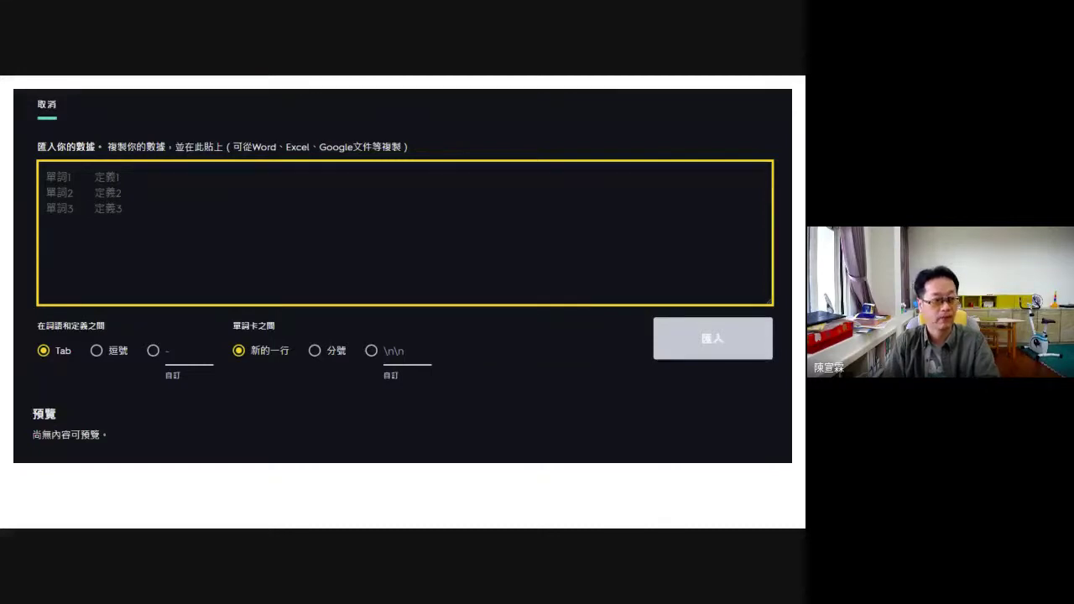
- Advance the presentation past the filled-in Quizlet import slide to the workflow overview with 習作單元測驗 highlighted
{"action": "key", "text": "Right"}
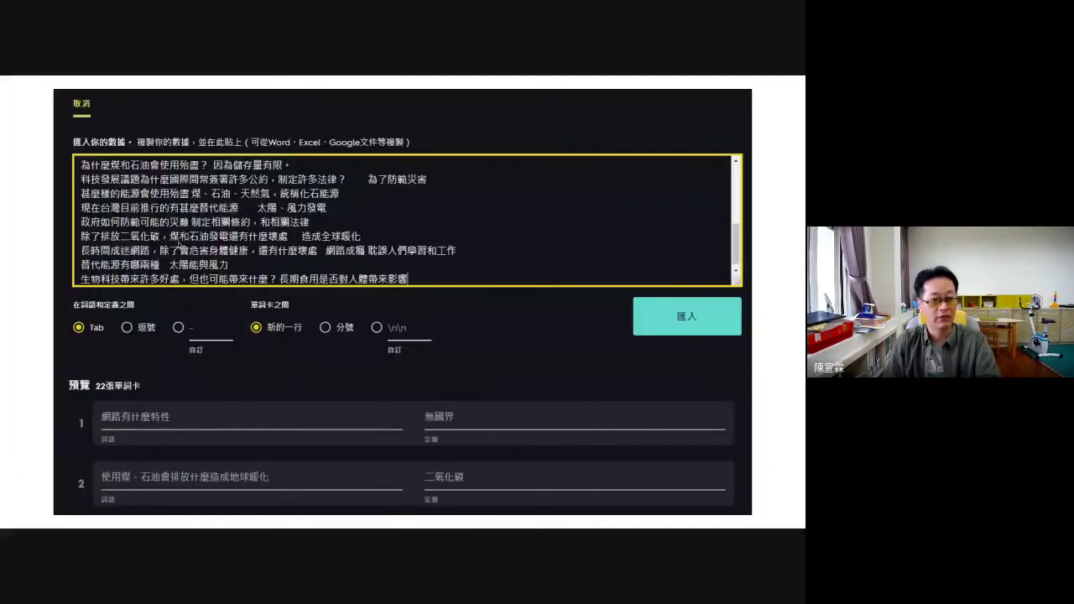
{"action": "key", "text": "Right"}
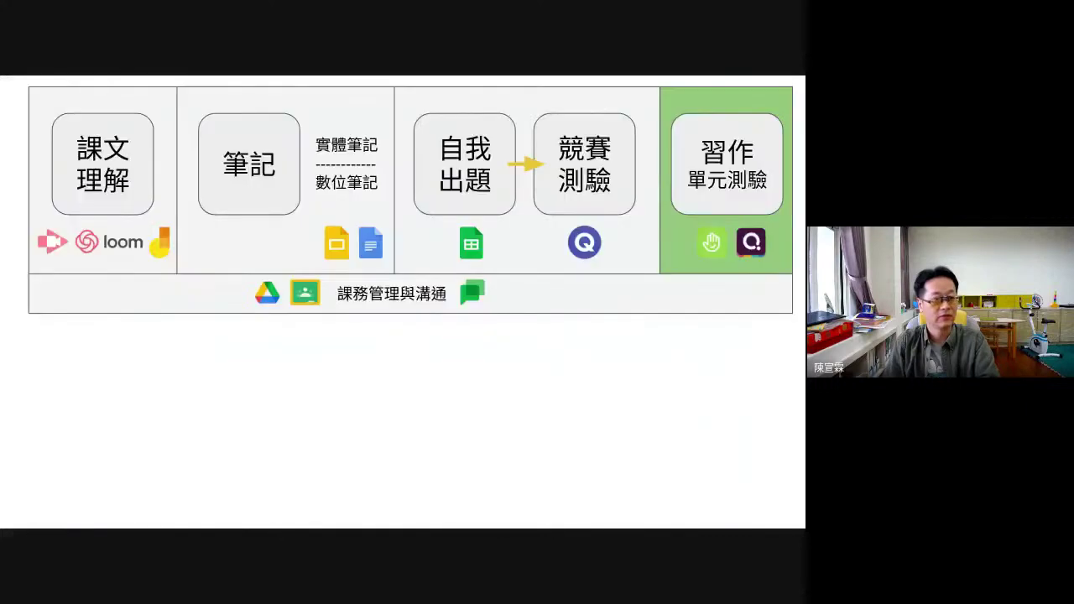
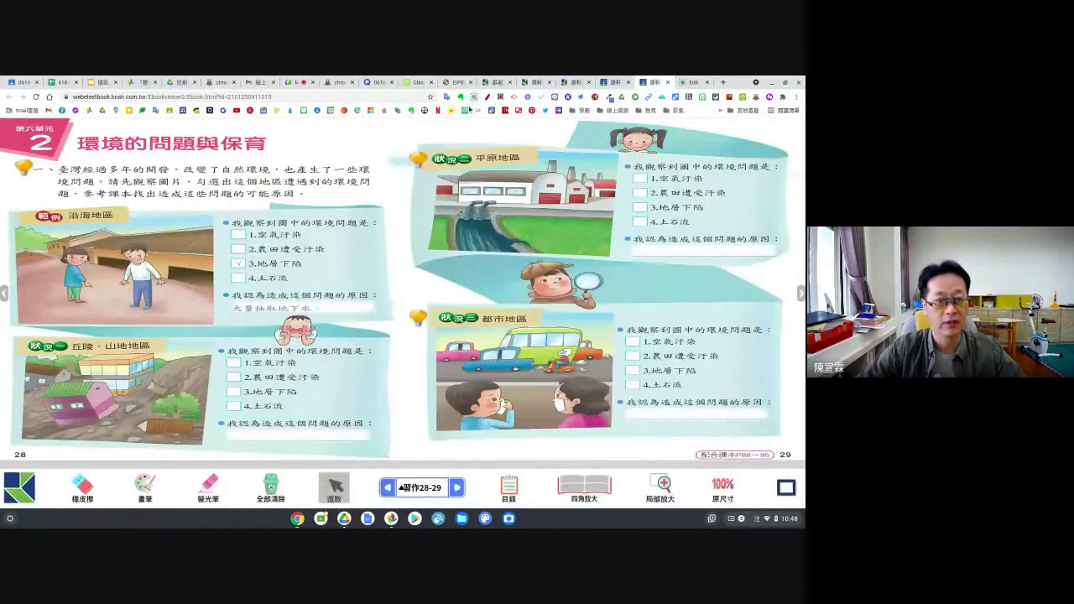
- Capture workbook page 29 with 狀況二 and 狀況三 from the e-book using Nimbus Screenshot and copy the captured image
{"action": "left_click", "coordinate": [473, 96]}
{"action": "left_click", "coordinate": [396, 179]}
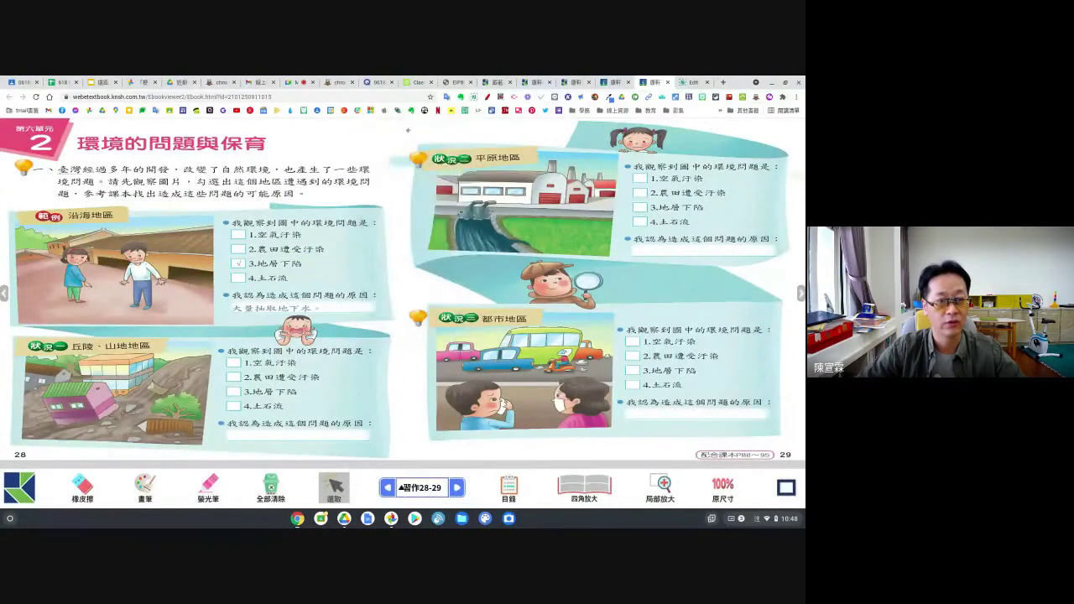
{"action": "left_click_drag", "start_coordinate": [405, 120], "coordinate": [796, 460]}
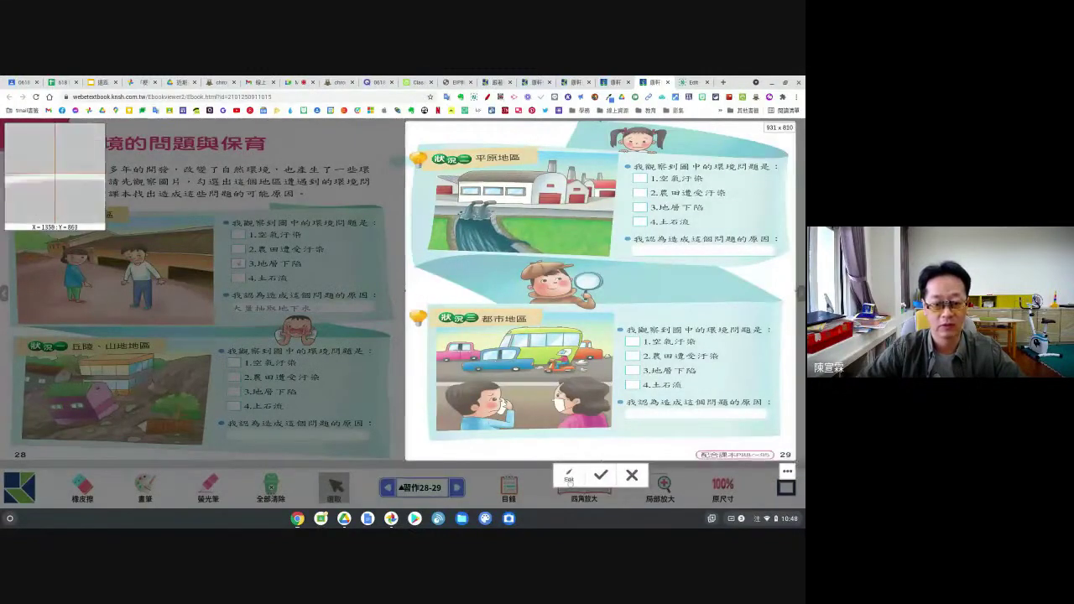
{"action": "left_click", "coordinate": [568, 476]}
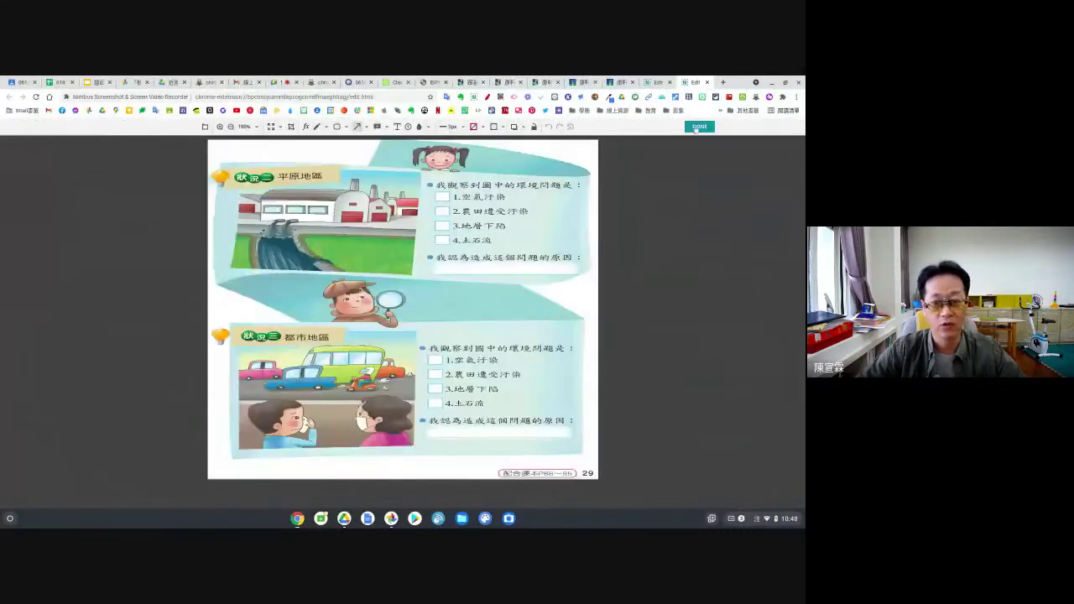
{"action": "left_click", "coordinate": [696, 128]}
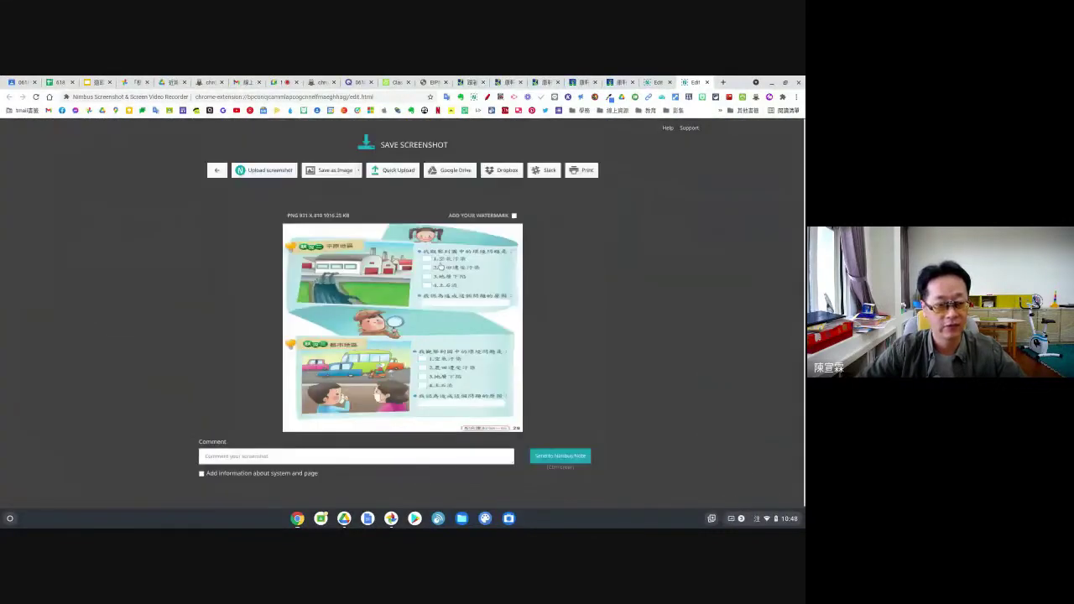
{"action": "right_click", "coordinate": [414, 281]}
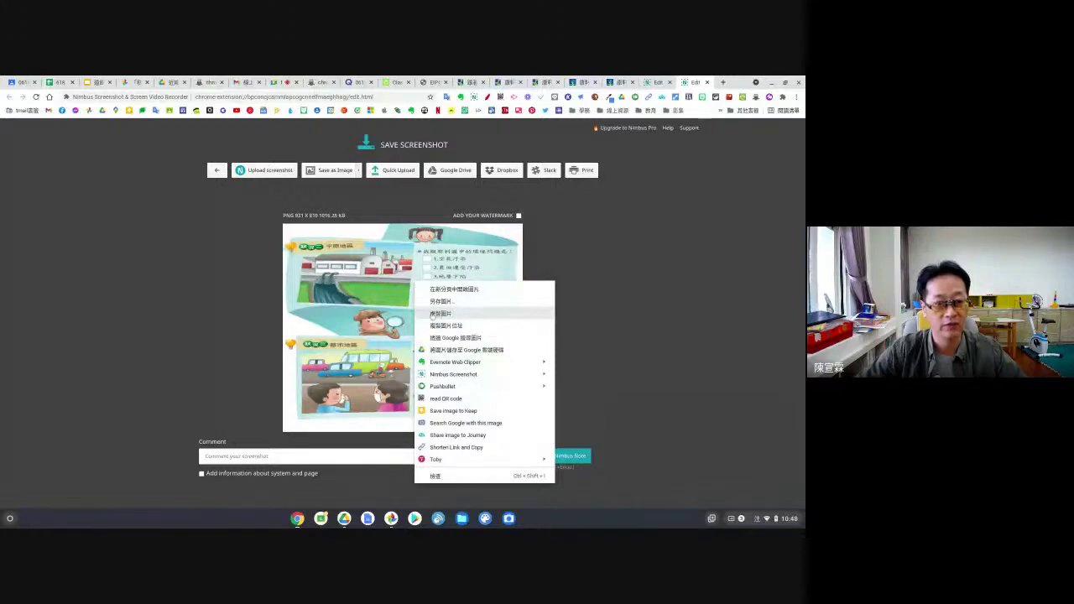
{"action": "left_click", "coordinate": [437, 313]}
- Switch to the Classkick assignment and paste the captured workbook page onto its blank second slide
{"action": "left_click", "coordinate": [394, 83]}
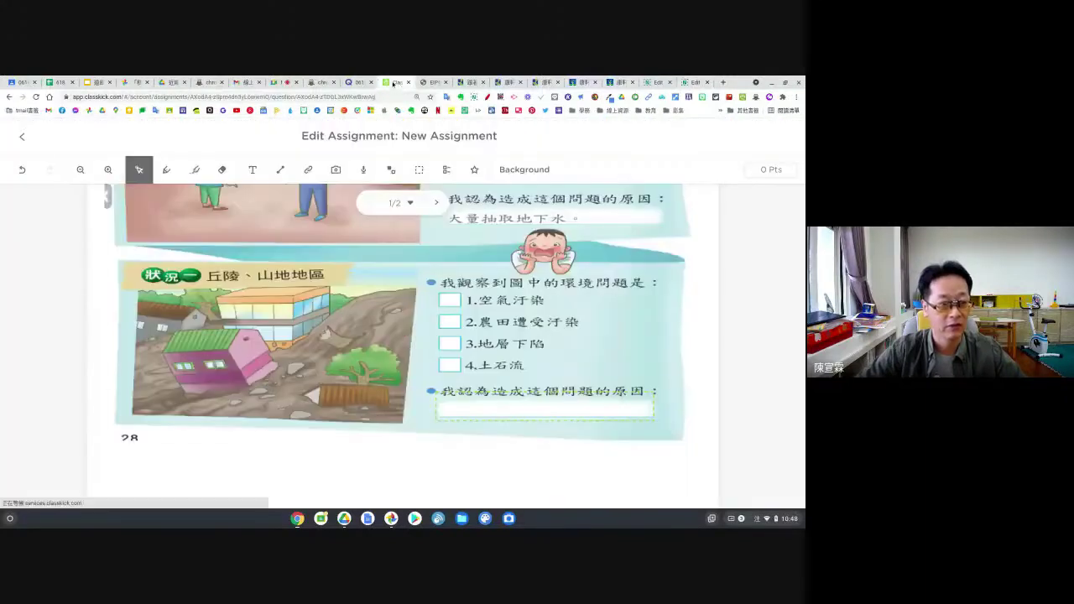
{"action": "left_click", "coordinate": [22, 140]}
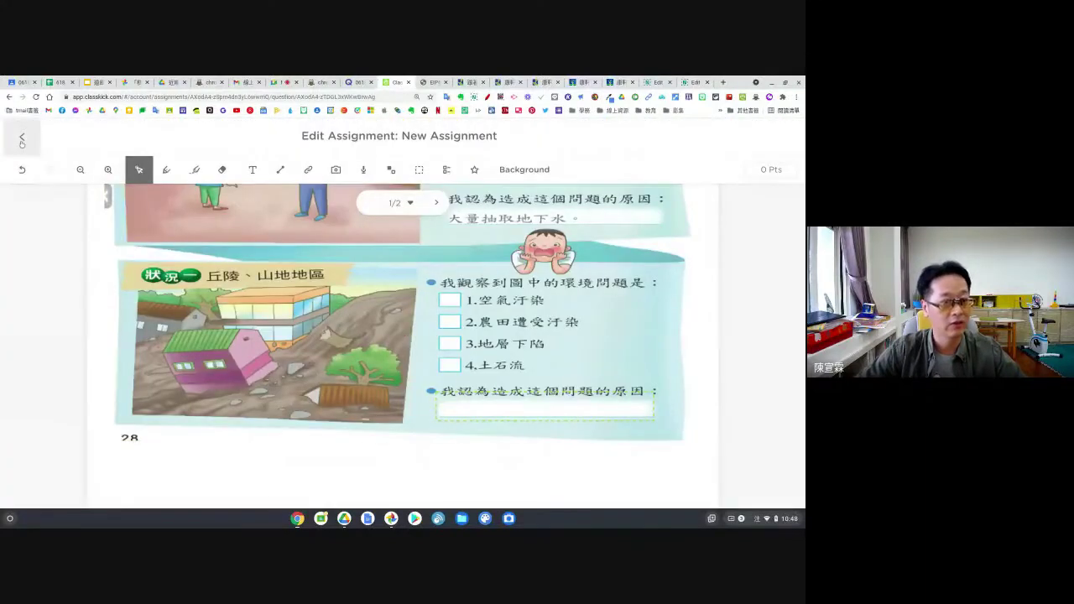
{"action": "left_click", "coordinate": [217, 318]}
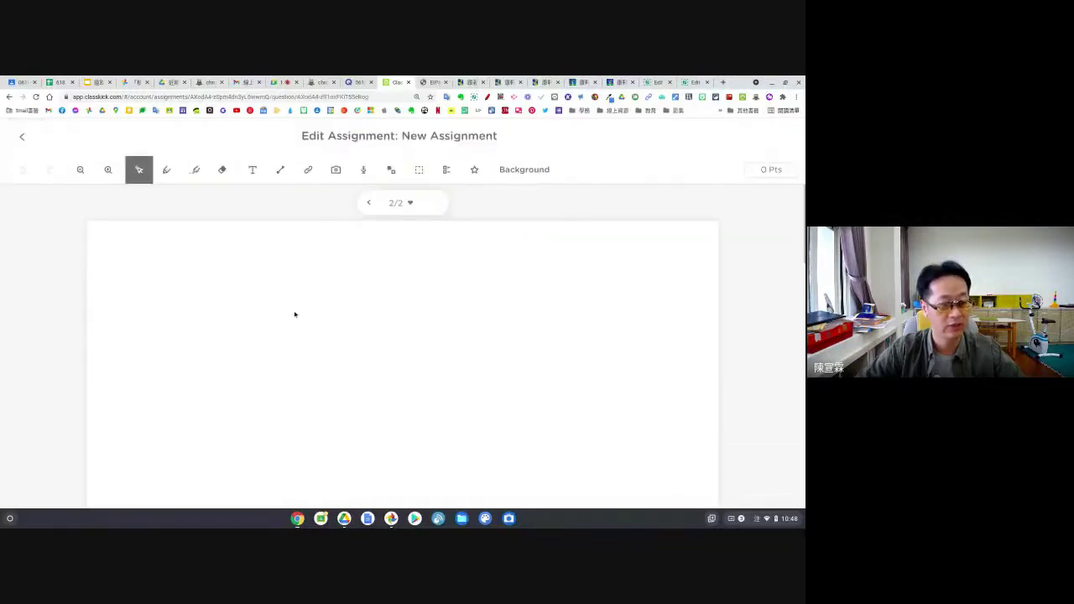
{"action": "key", "text": "ctrl+v"}
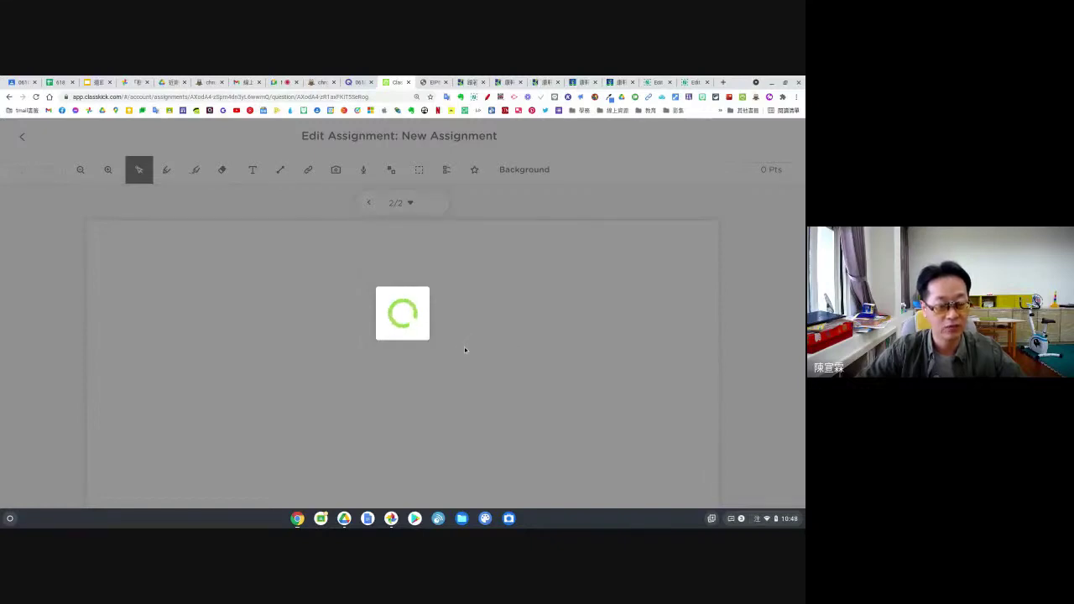
- Add fill-in-the-blank fields over the answer lines for the problem's cause under 狀況二 and 狀況三
{"action": "scroll", "coordinate": [463, 346], "scroll_direction": "down", "scroll_amount": 2}
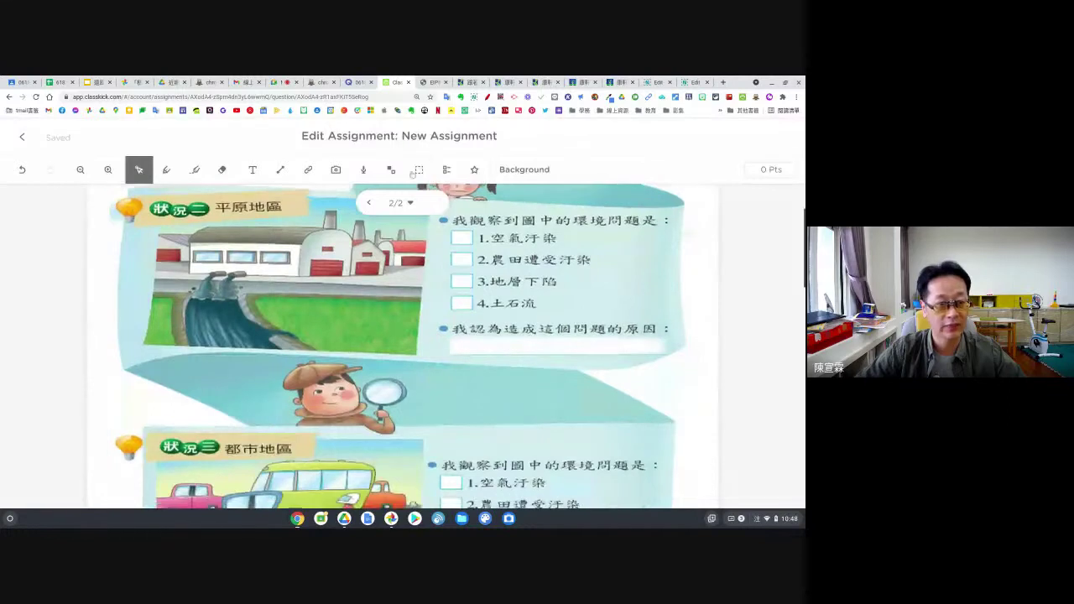
{"action": "left_click_drag", "start_coordinate": [437, 325], "coordinate": [663, 361]}
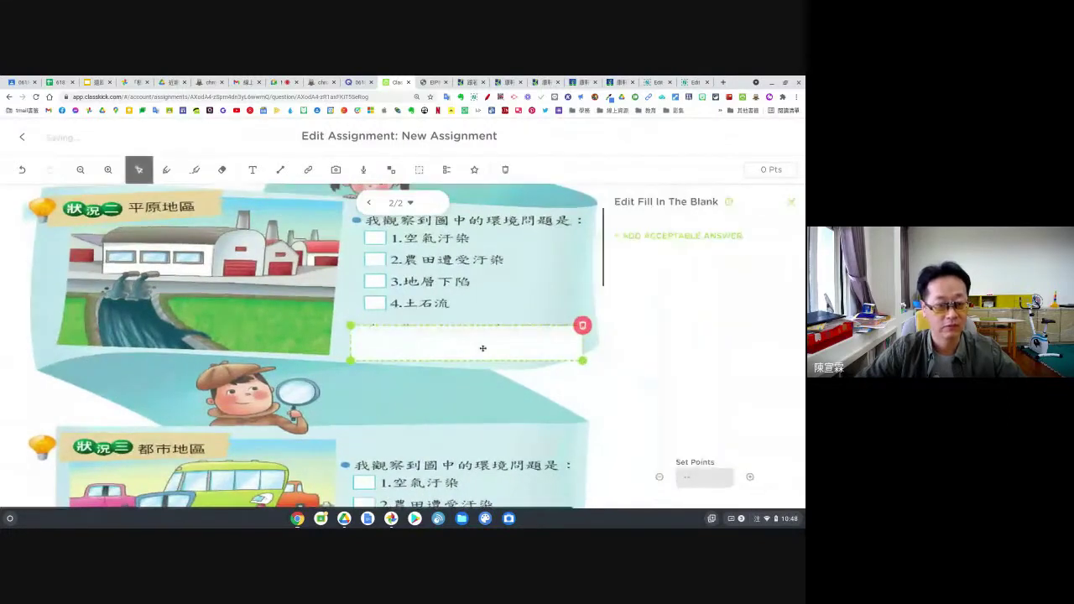
{"action": "scroll", "coordinate": [398, 382], "scroll_direction": "down", "scroll_amount": 4}
{"action": "left_click", "coordinate": [418, 169]}
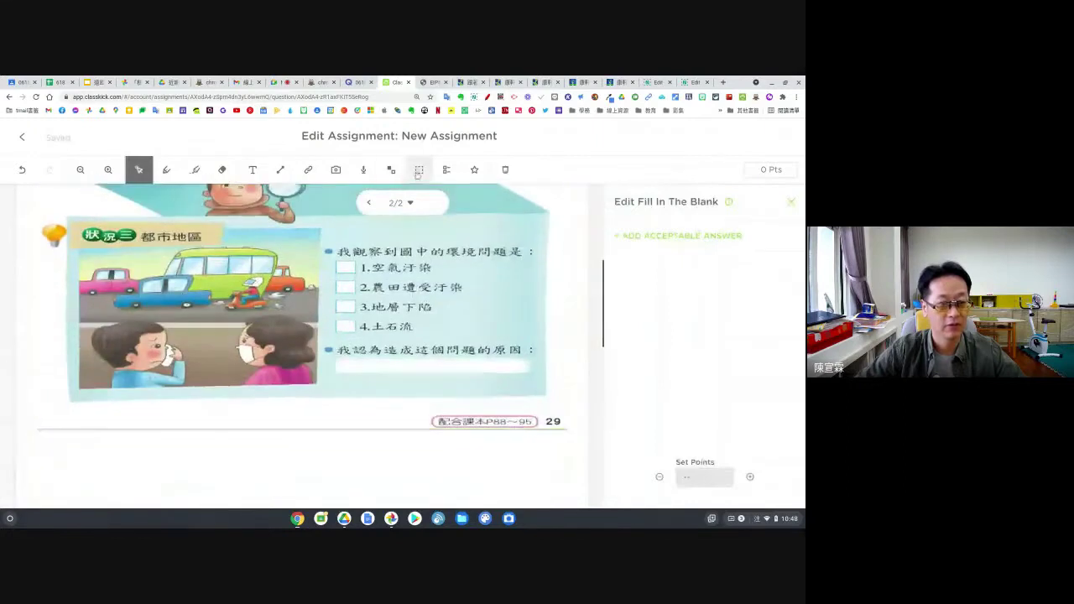
{"action": "left_click_drag", "start_coordinate": [433, 350], "coordinate": [658, 386]}
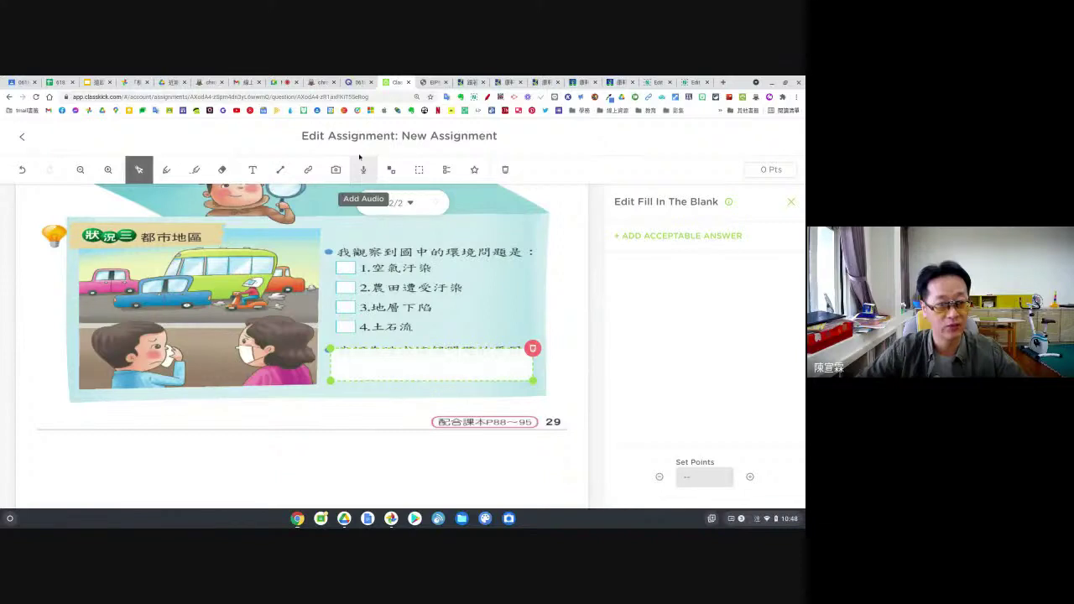
- Allow microphone access, record an 11-second audio clip and place it above the 狀況三 questions, then return to the assignment overview
{"action": "left_click", "coordinate": [359, 169]}
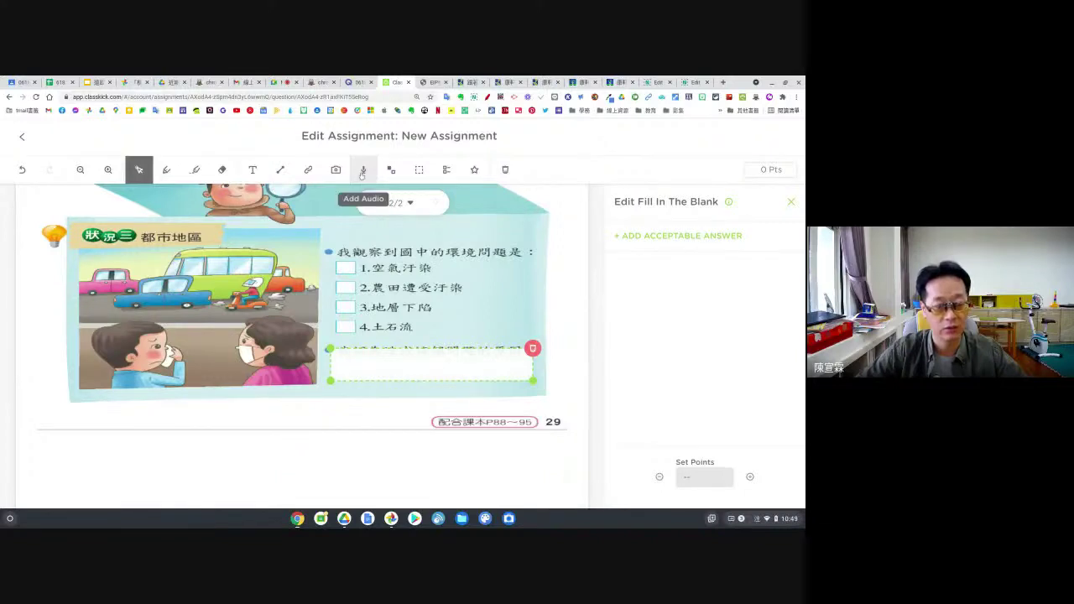
{"action": "left_click", "coordinate": [363, 169]}
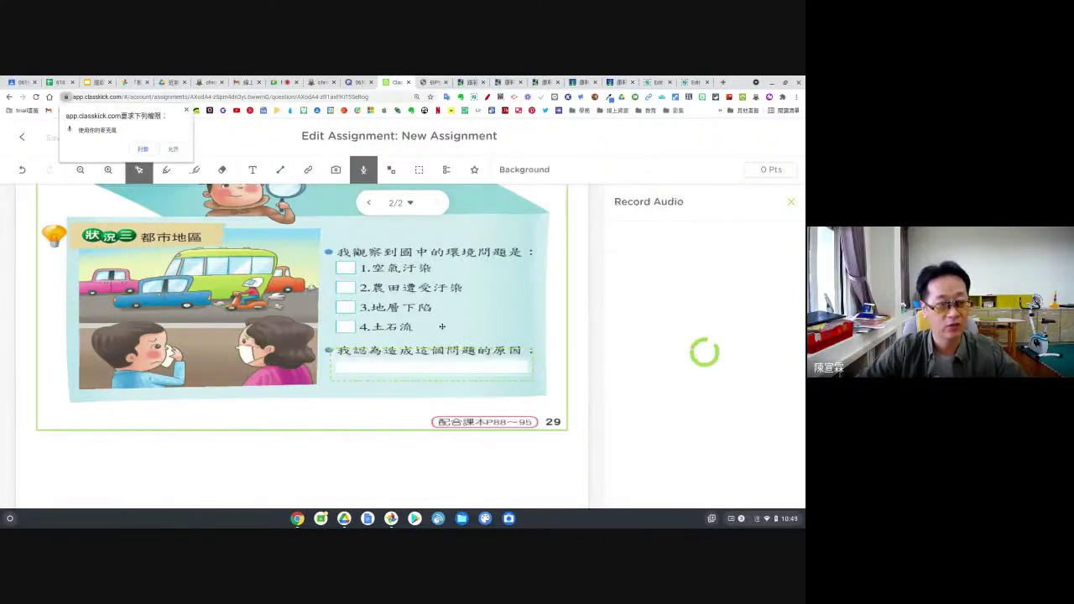
{"action": "left_click", "coordinate": [173, 149]}
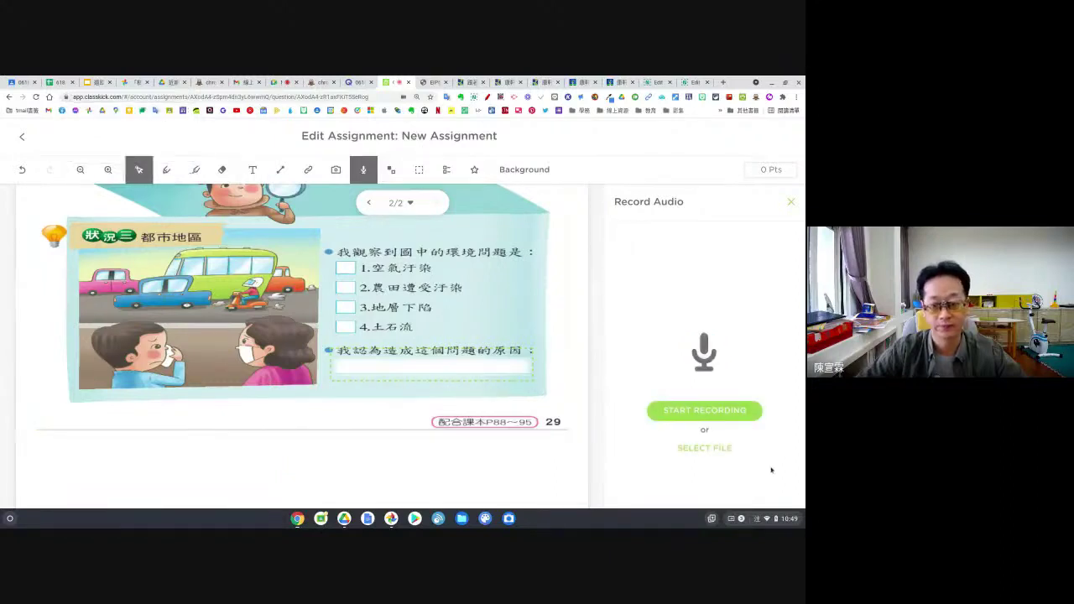
{"action": "left_click", "coordinate": [730, 412]}
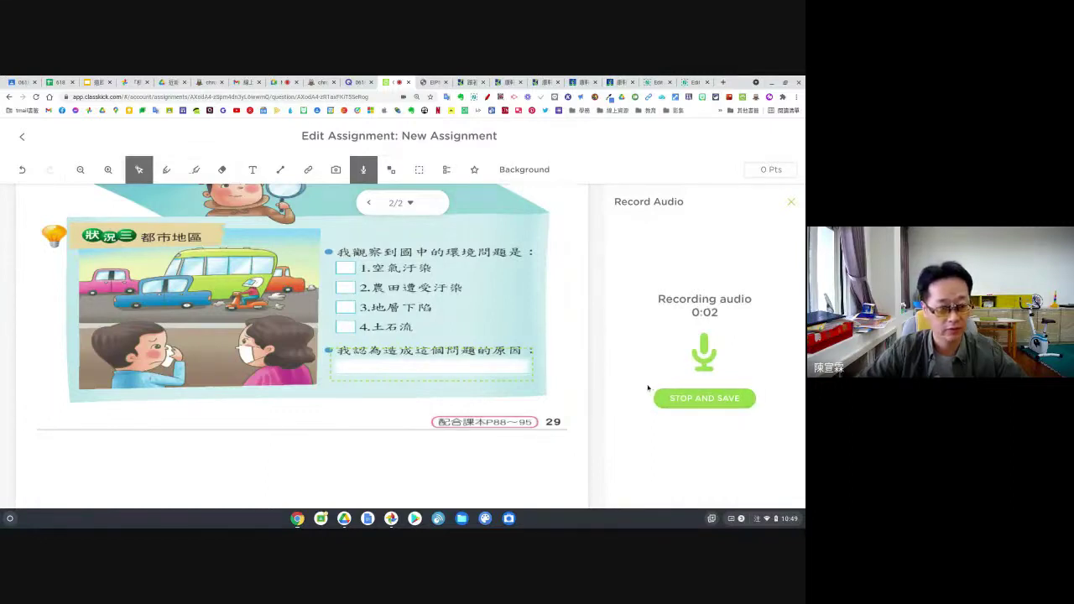
{"action": "left_click", "coordinate": [409, 352]}
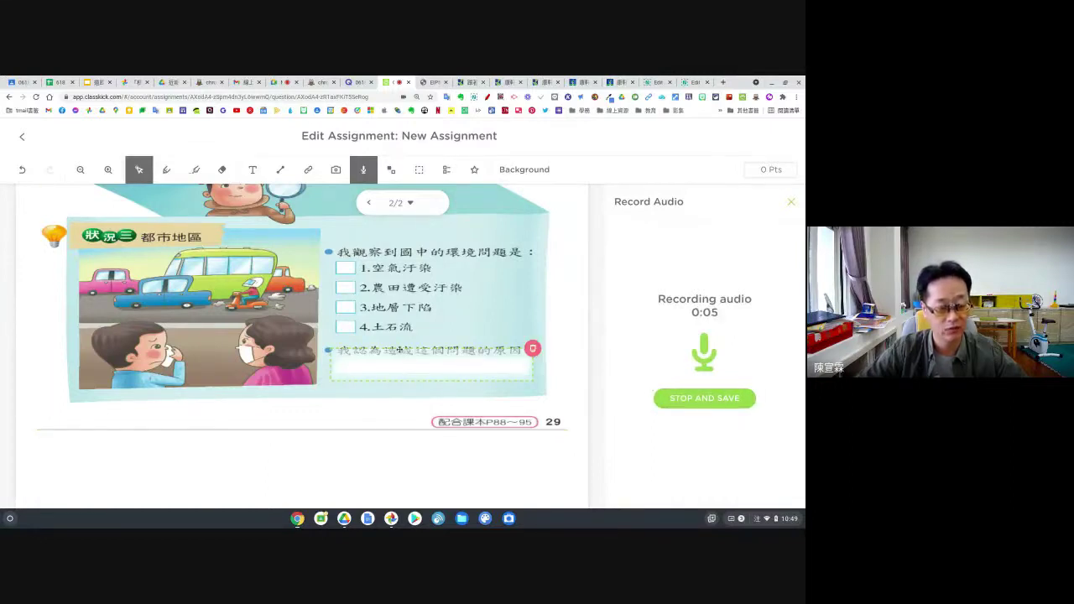
{"action": "left_click", "coordinate": [392, 349]}
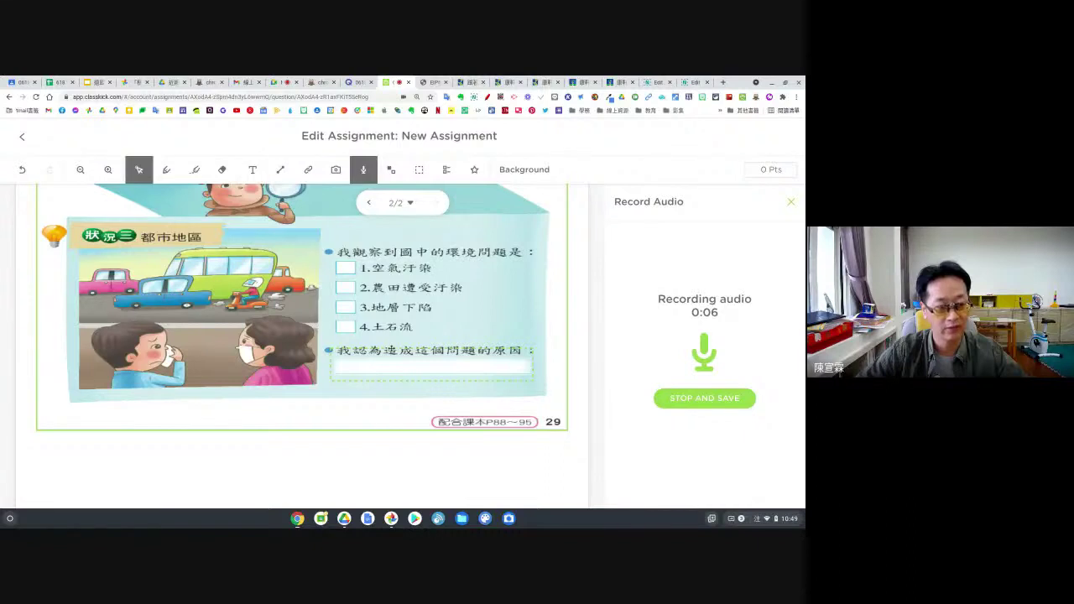
{"action": "left_click", "coordinate": [389, 350]}
{"action": "left_click", "coordinate": [382, 349]}
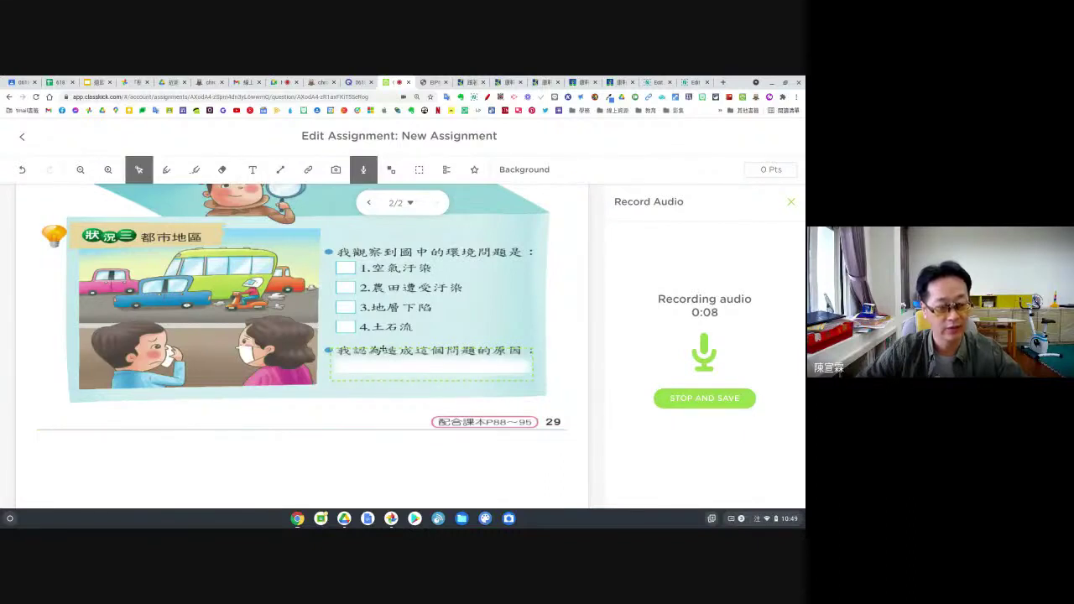
{"action": "left_click", "coordinate": [703, 399]}
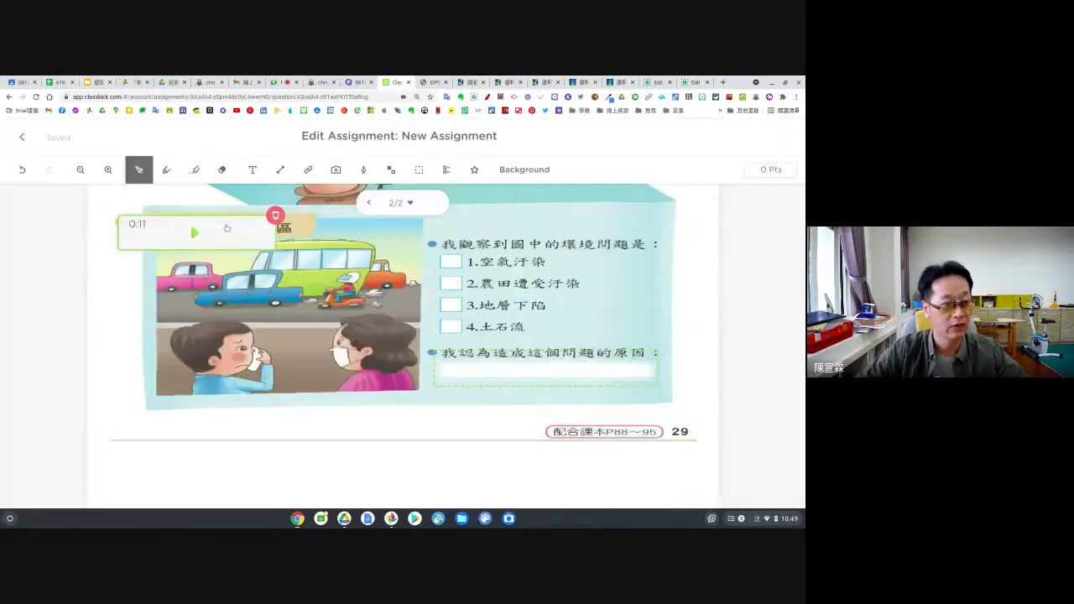
{"action": "left_click_drag", "start_coordinate": [226, 236], "coordinate": [551, 214]}
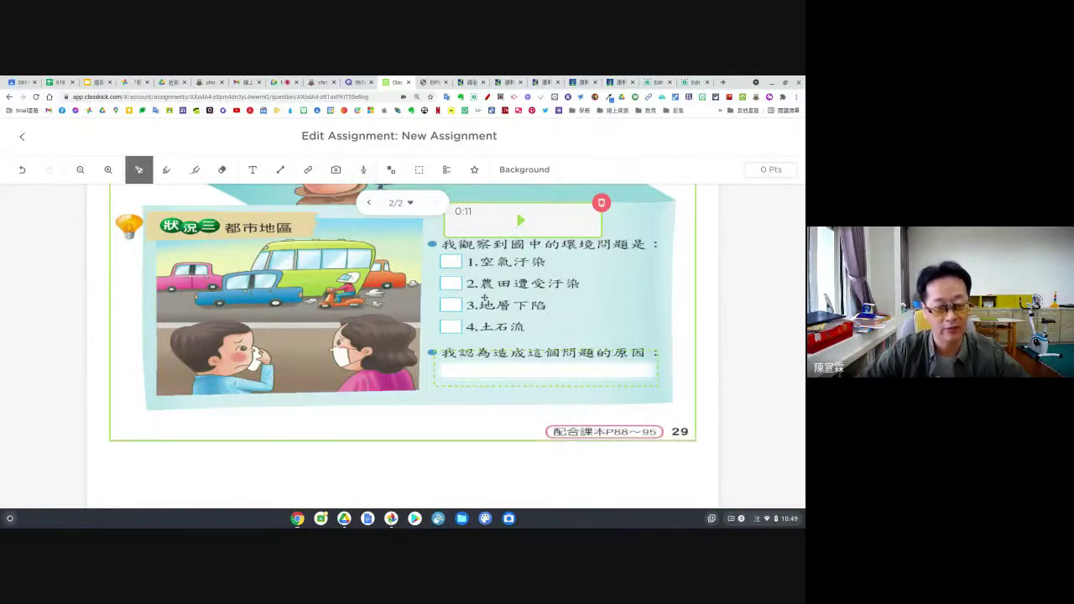
{"action": "left_click", "coordinate": [24, 139]}
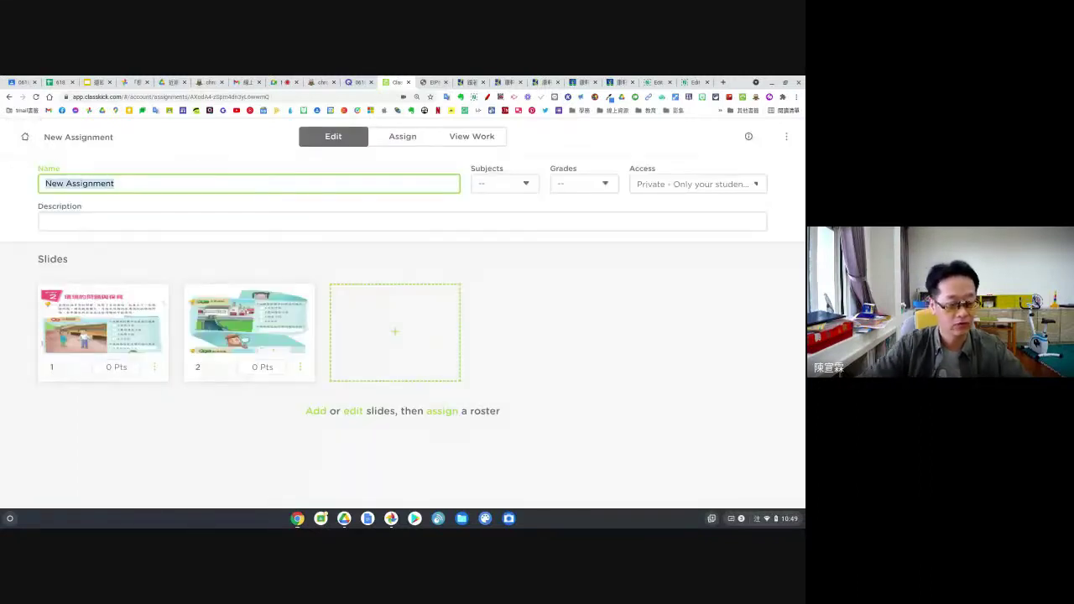
{"action": "type", "text": "6"}
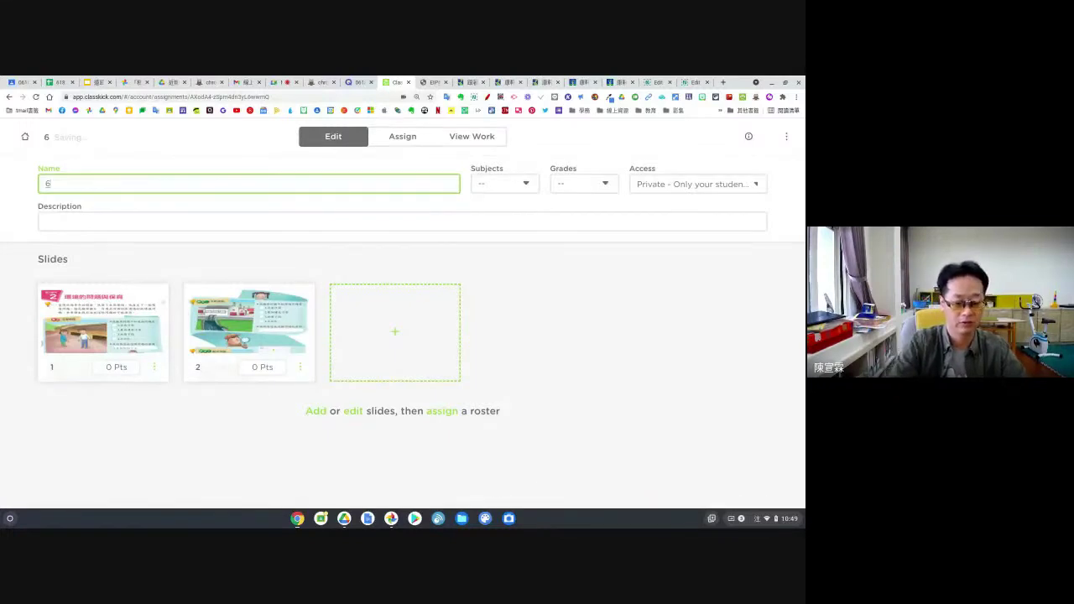
{"action": "key", "text": "BackSpace"}
{"action": "type", "text": "66-2"}
{"action": "key", "text": "BackSpace"}
{"action": "key", "text": "BackSpace"}
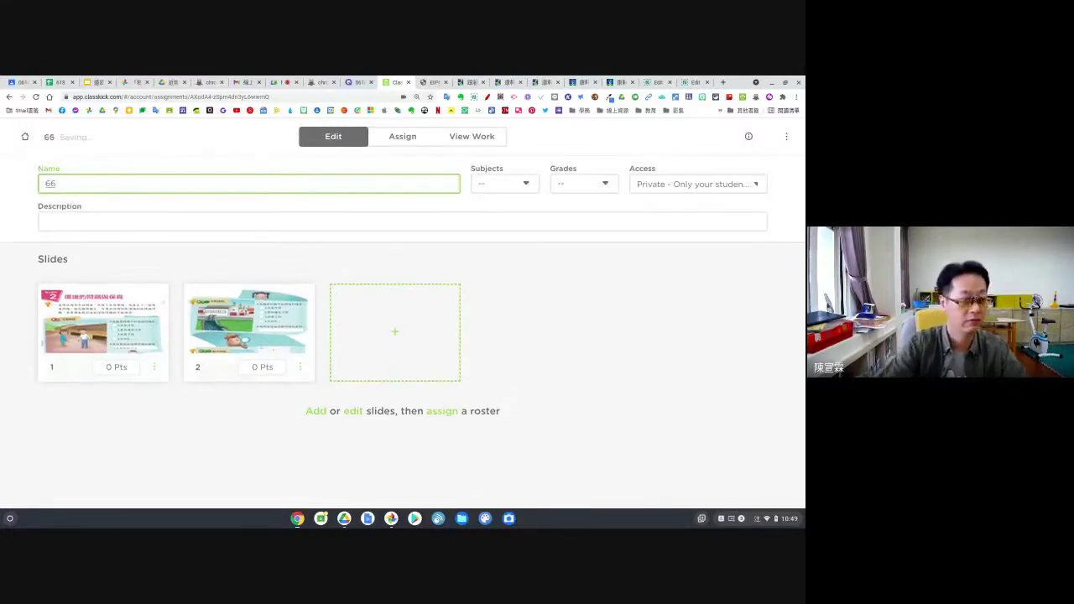
{"action": "key", "text": "BackSpace"}
{"action": "type", "text": "6-2-2"}
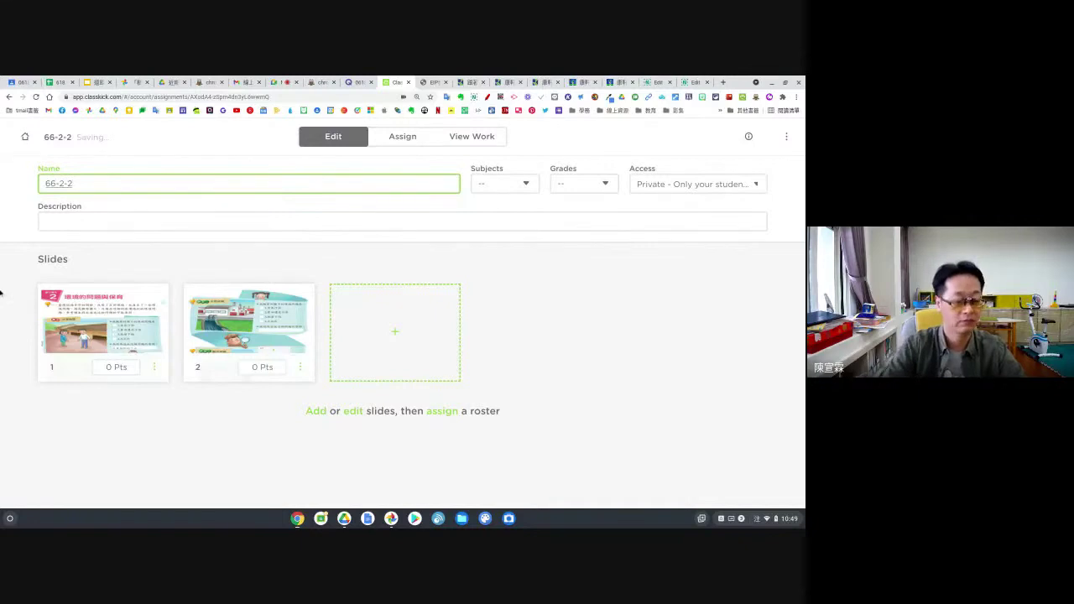
{"action": "key", "text": "BackSpace"}
{"action": "key", "text": "BackSpace"}
{"action": "key", "text": "BackSpace"}
{"action": "key", "text": "BackSpace"}
{"action": "key", "text": "BackSpace"}
{"action": "key", "text": "BackSpace"}
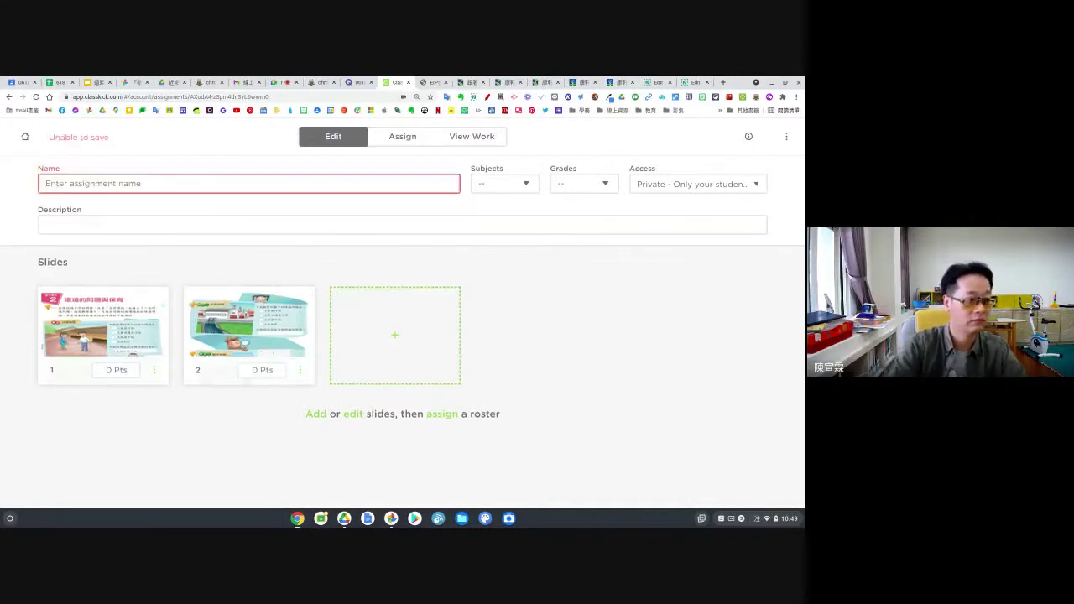
{"action": "type", "text": "66-2-25"}
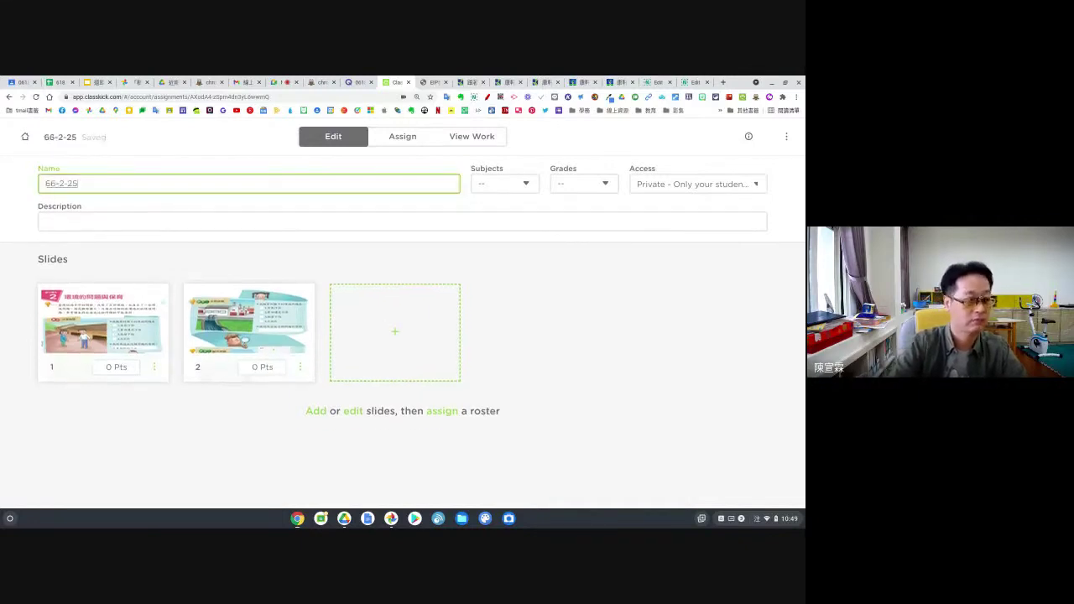
{"action": "key", "text": "BackSpace"}
{"action": "key", "text": "BackSpace"}
{"action": "key", "text": "BackSpace"}
{"action": "key", "text": "BackSpace"}
{"action": "key", "text": "BackSpace"}
{"action": "key", "text": "BackSpace"}
{"action": "key", "text": "BackSpace"}
- Name the assignment 6-2
{"action": "type", "text": "6"}
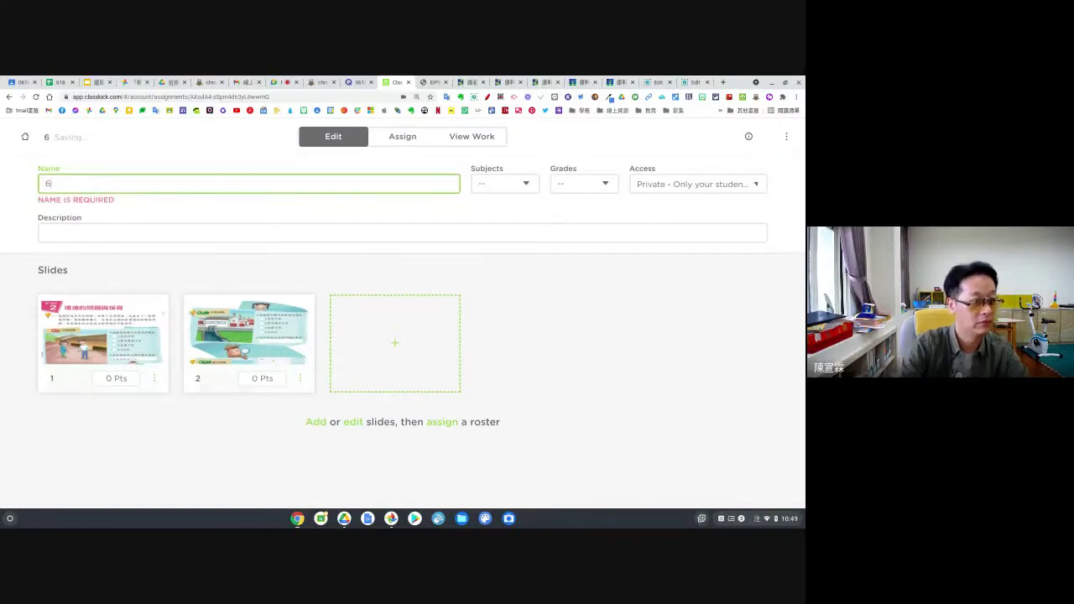
{"action": "type", "text": "-2"}
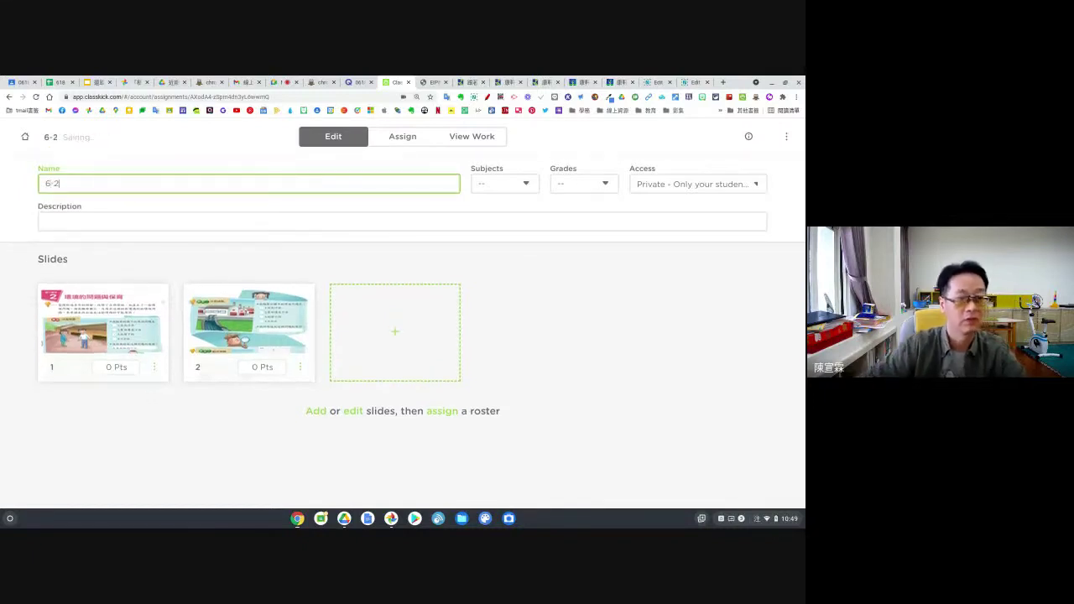
- Set the assignment's subject to Social Studies
{"action": "left_click", "coordinate": [526, 185]}
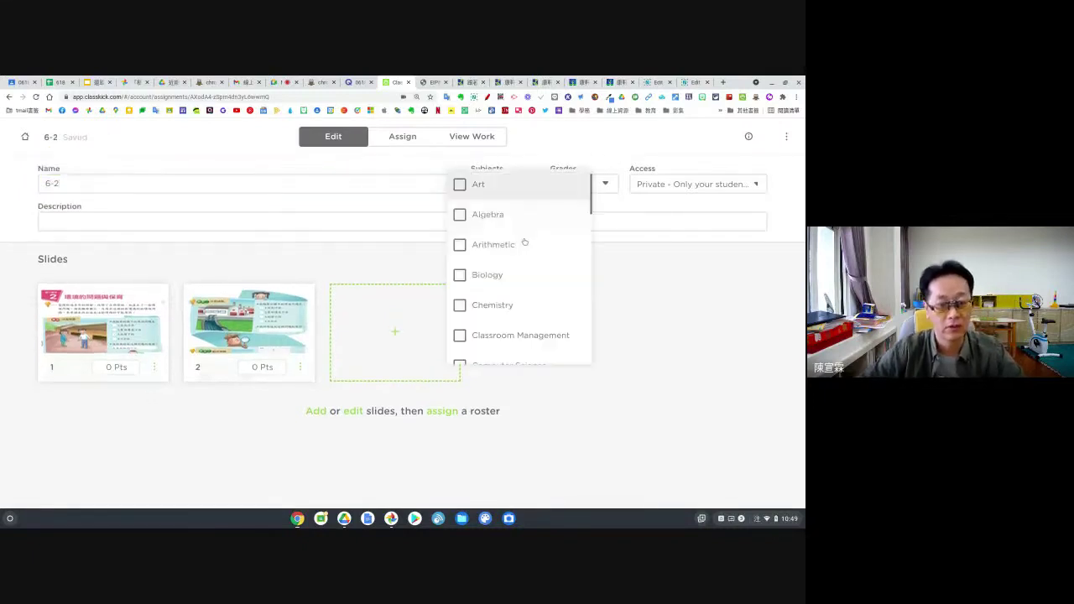
{"action": "scroll", "coordinate": [518, 277], "scroll_direction": "down", "scroll_amount": 4}
{"action": "scroll", "coordinate": [513, 312], "scroll_direction": "down", "scroll_amount": 3}
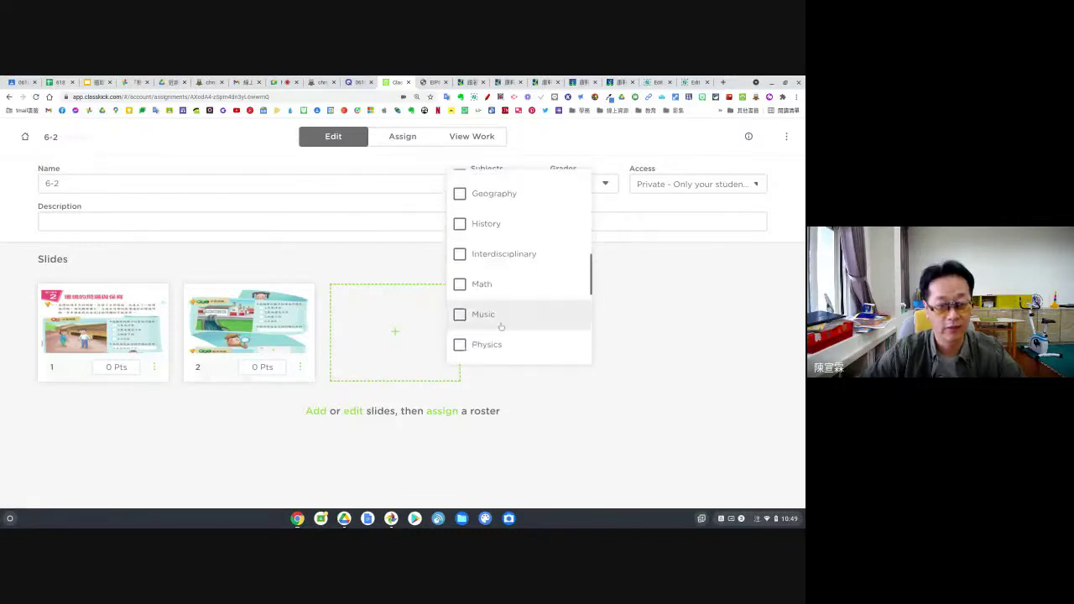
{"action": "scroll", "coordinate": [500, 335], "scroll_direction": "down", "scroll_amount": 5}
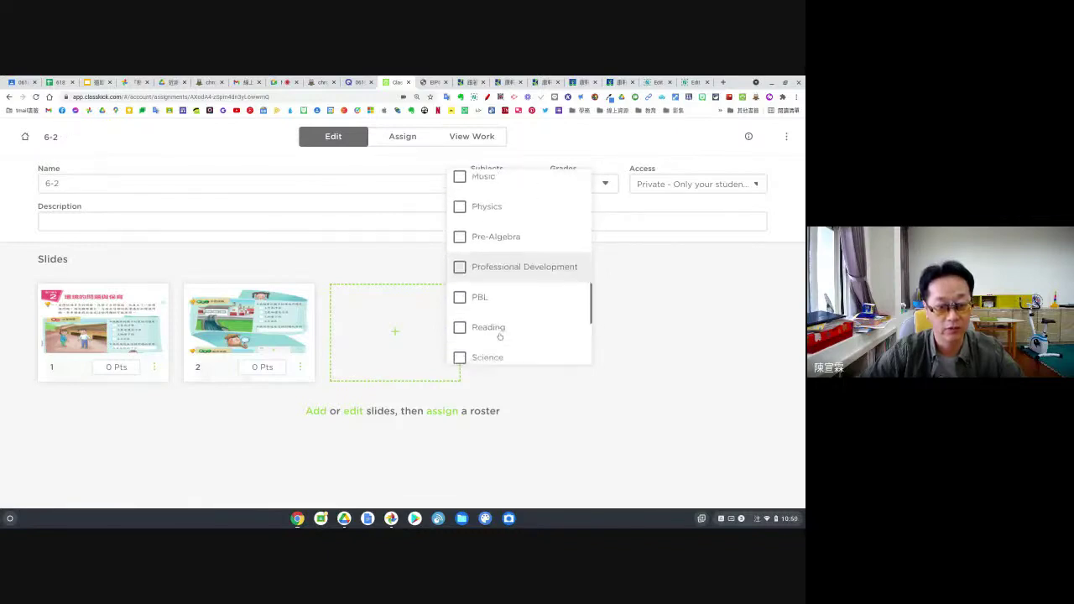
{"action": "left_click", "coordinate": [496, 261]}
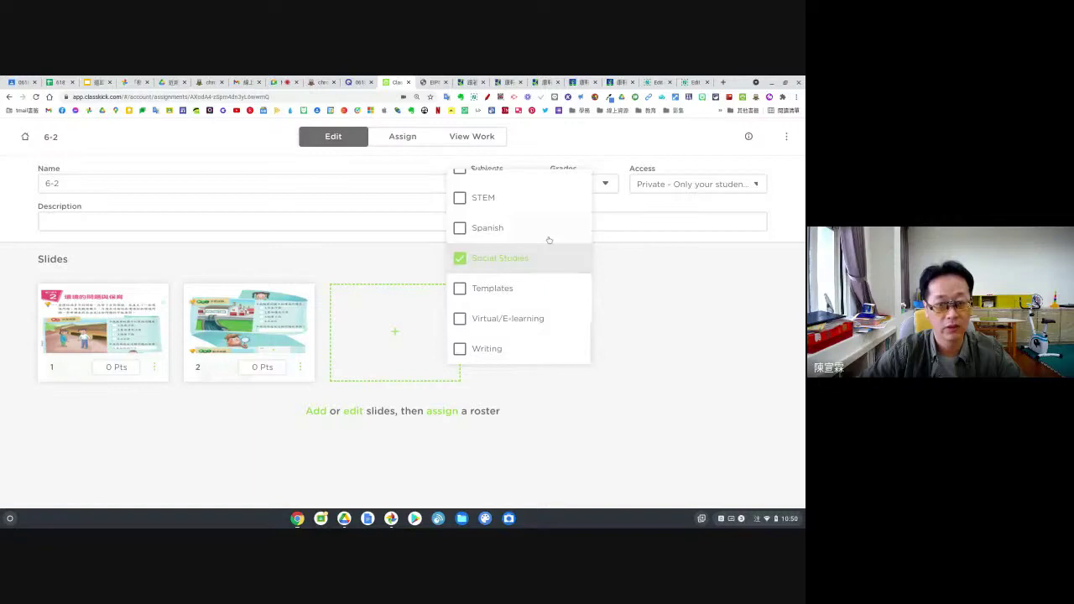
{"action": "left_click", "coordinate": [630, 266]}
- Set the assignment's grade to 5 and its access to Private - Only your students can access
{"action": "left_click", "coordinate": [606, 192]}
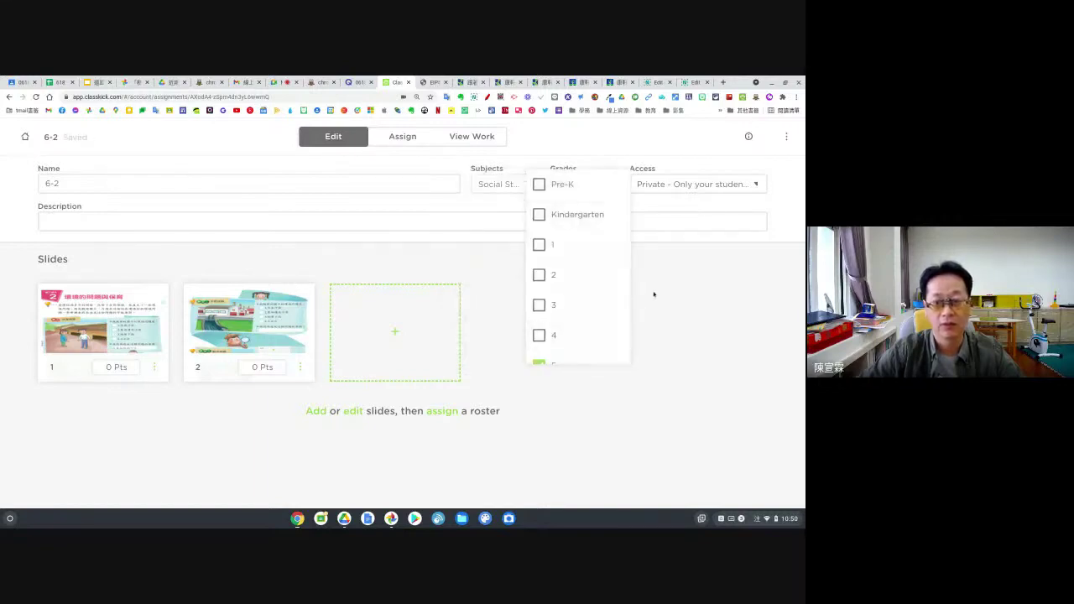
{"action": "left_click", "coordinate": [673, 192]}
{"action": "left_click", "coordinate": [680, 190]}
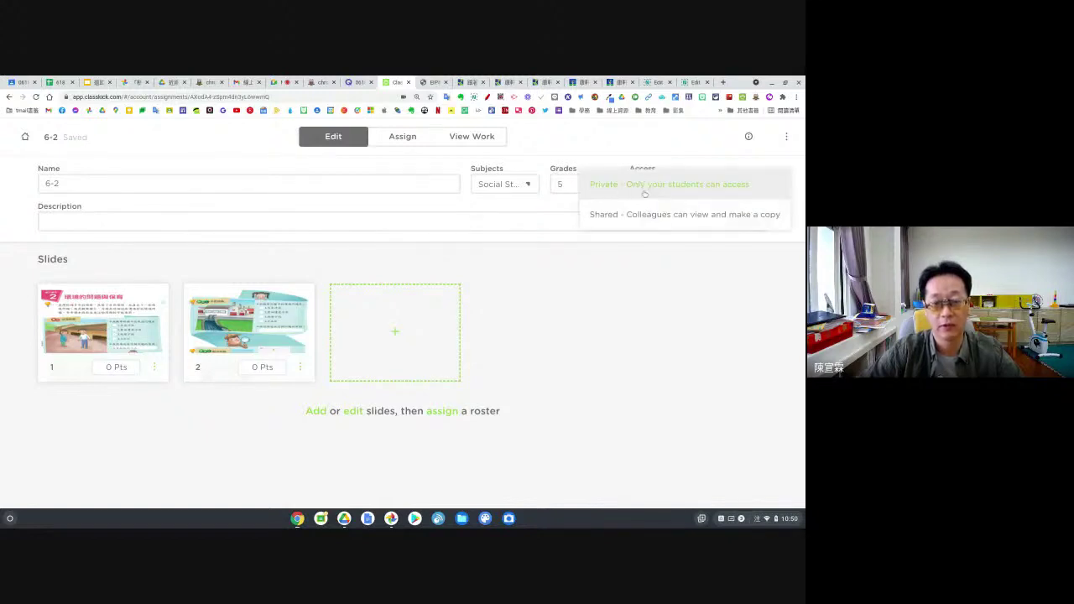
{"action": "left_click", "coordinate": [661, 192]}
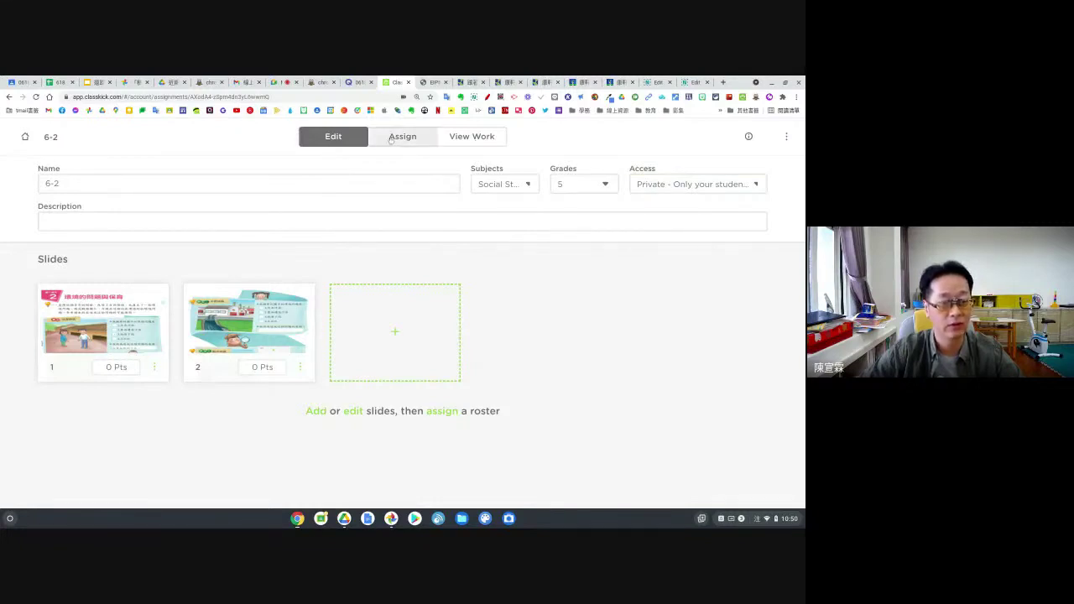
- Create a new roster named 618 and assign the 6-2 assignment to it
{"action": "left_click", "coordinate": [390, 140]}
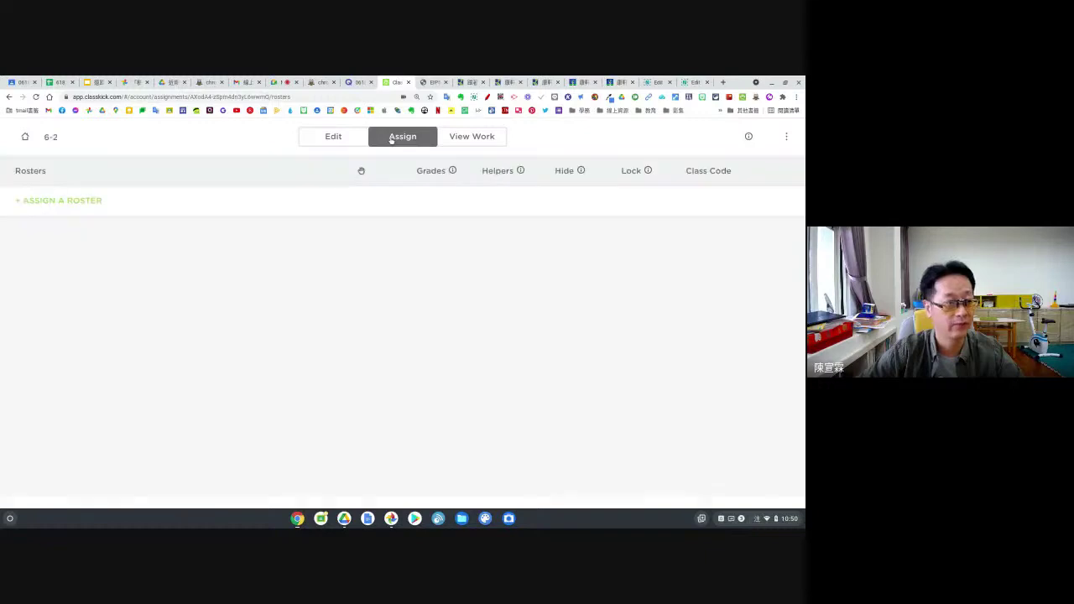
{"action": "left_click", "coordinate": [37, 205]}
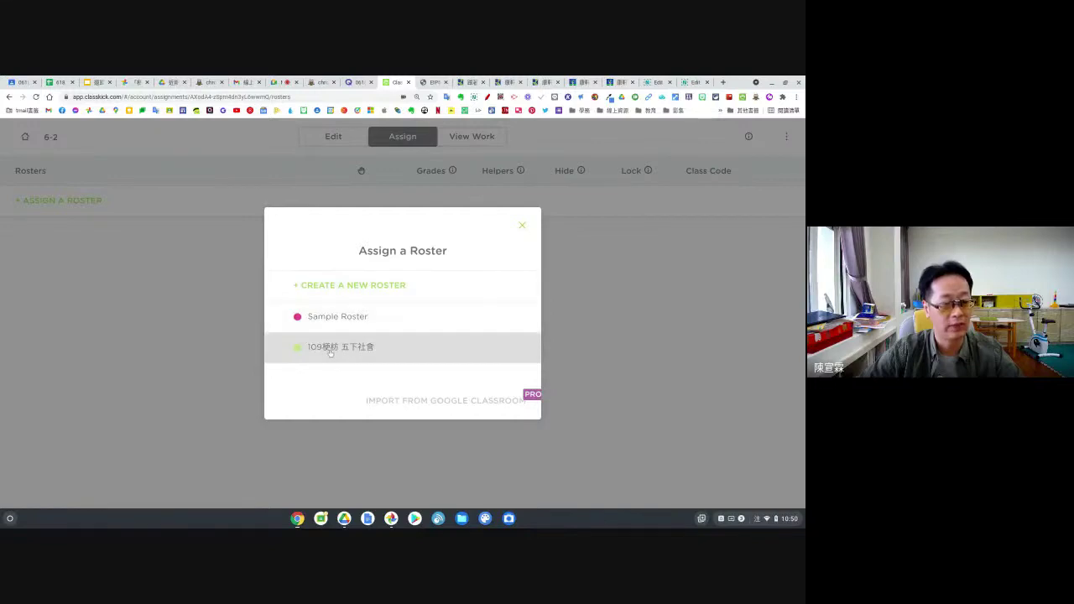
{"action": "left_click", "coordinate": [345, 295]}
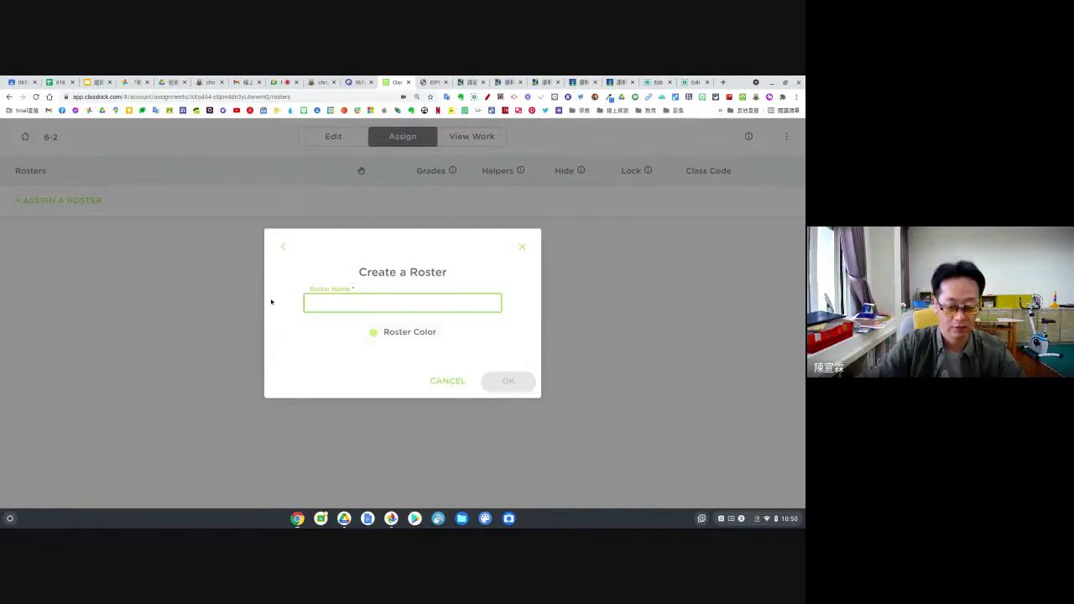
{"action": "type", "text": "618"}
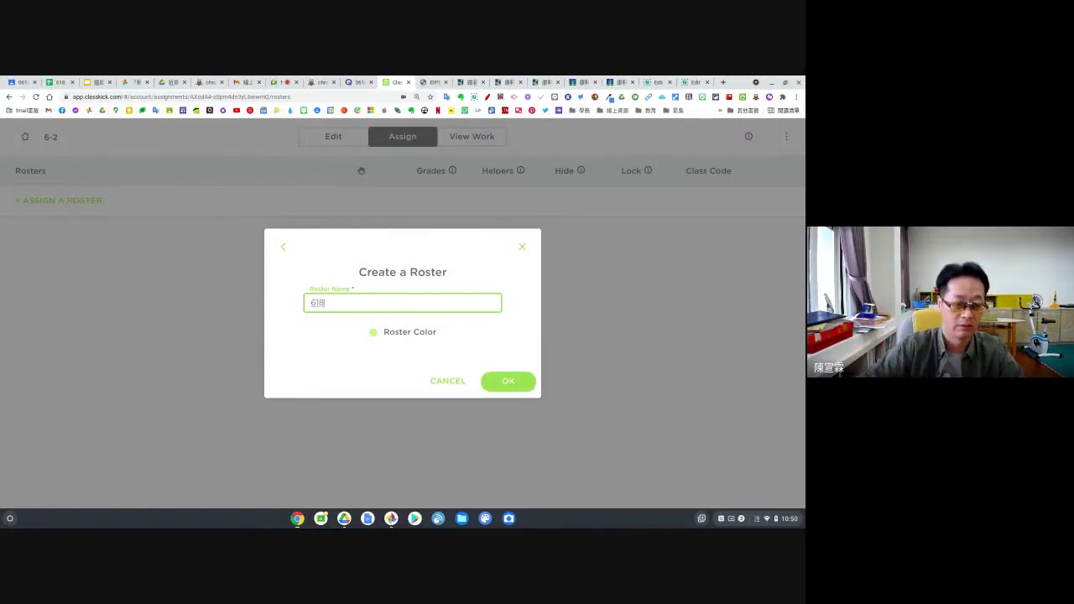
{"action": "left_click", "coordinate": [507, 381]}
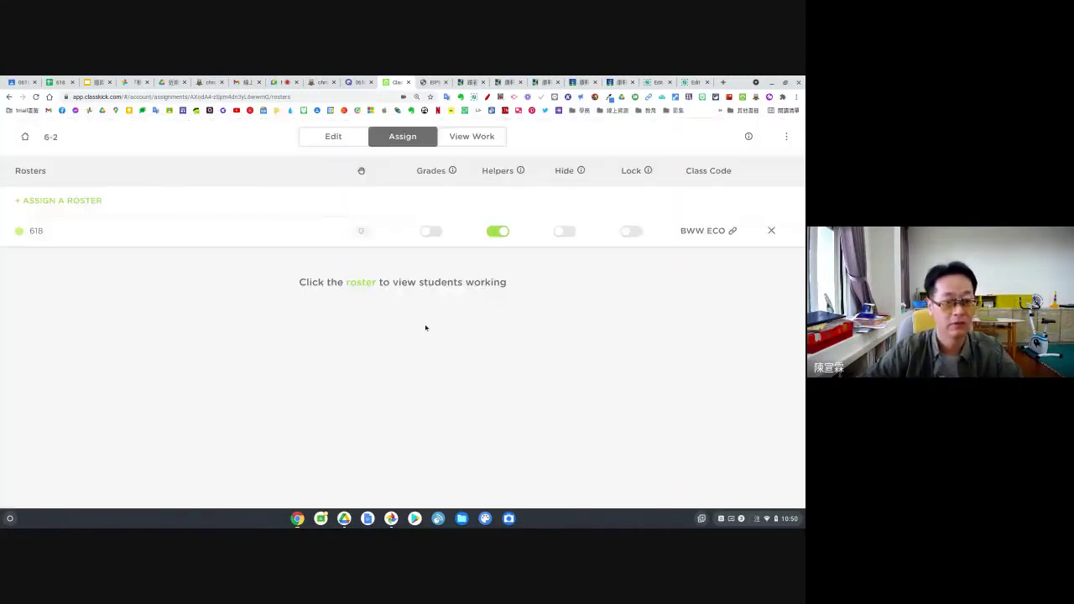
- Turn off Helpers for roster 618, then open its class code sharing details and select the student login link
{"action": "left_click", "coordinate": [496, 231]}
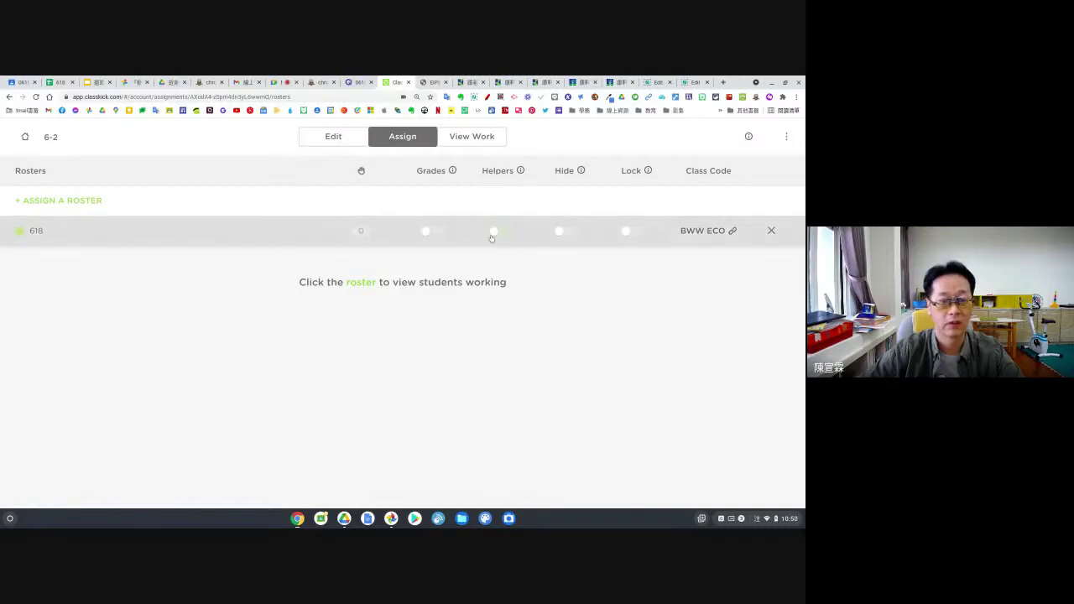
{"action": "left_click", "coordinate": [727, 235]}
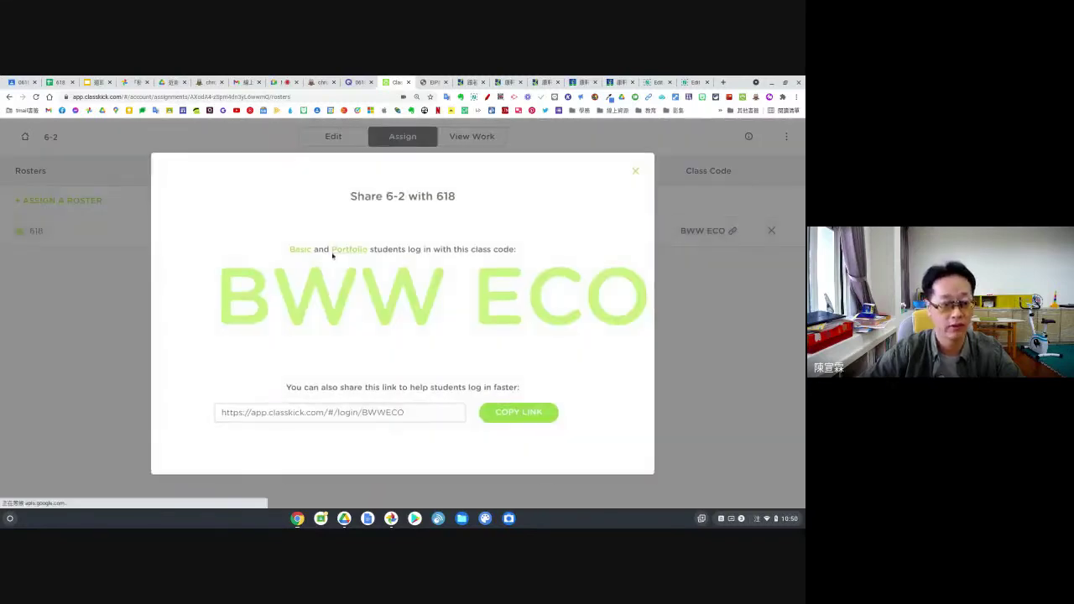
{"action": "left_click", "coordinate": [414, 412]}
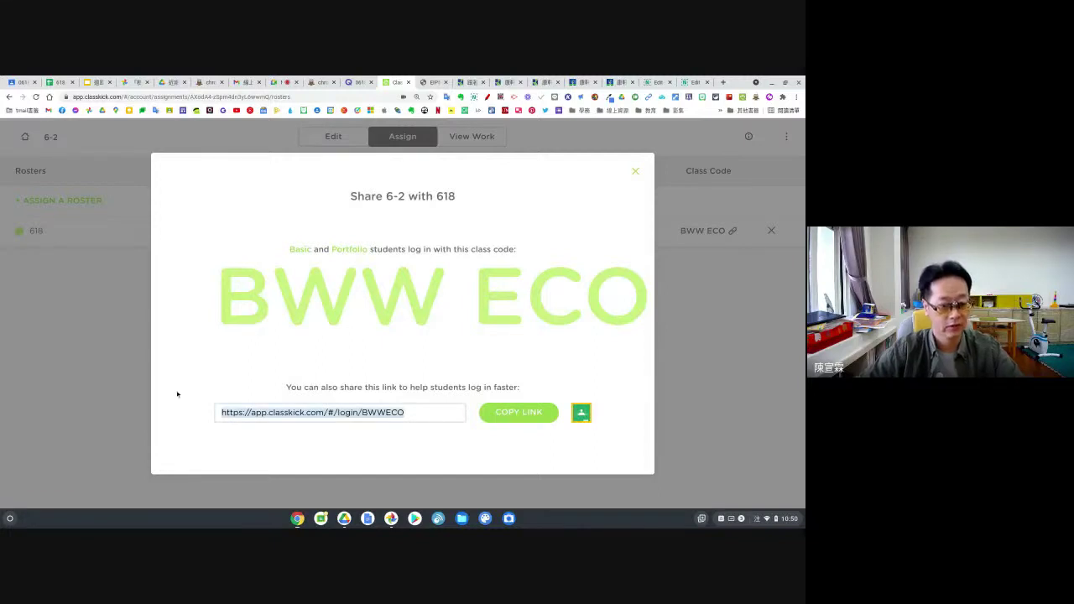
{"action": "left_click", "coordinate": [581, 413]}
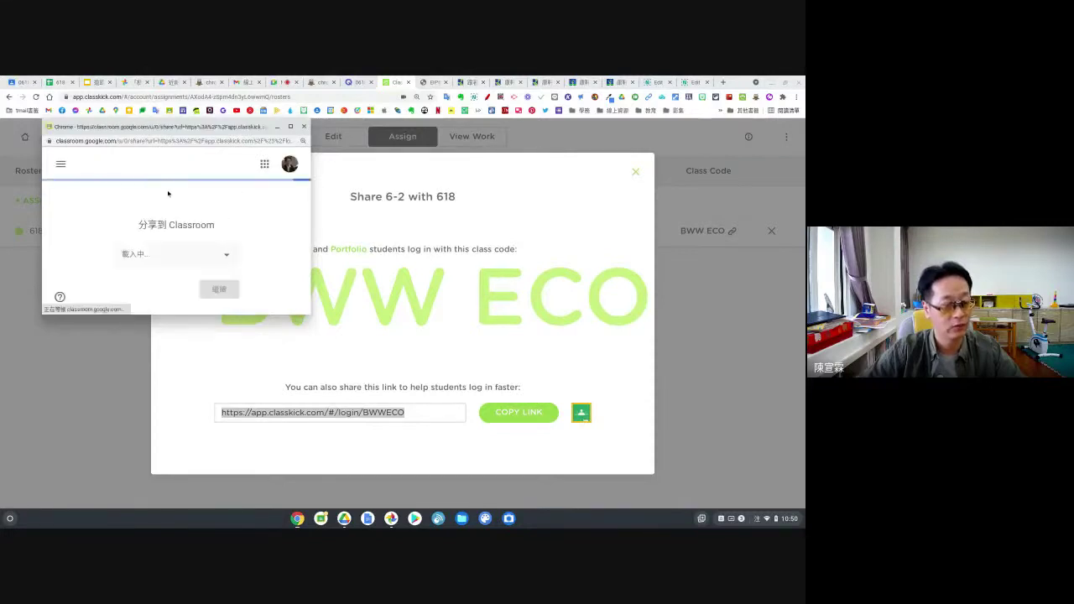
{"action": "left_click", "coordinate": [158, 257]}
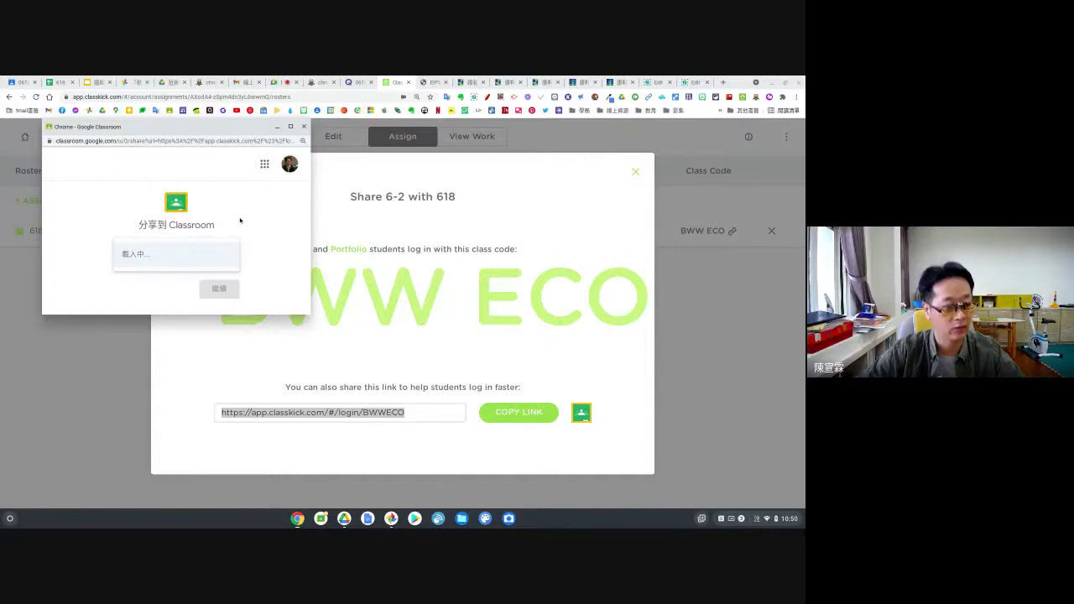
{"action": "left_click", "coordinate": [208, 252]}
{"action": "scroll", "coordinate": [209, 246], "scroll_direction": "down", "scroll_amount": 3}
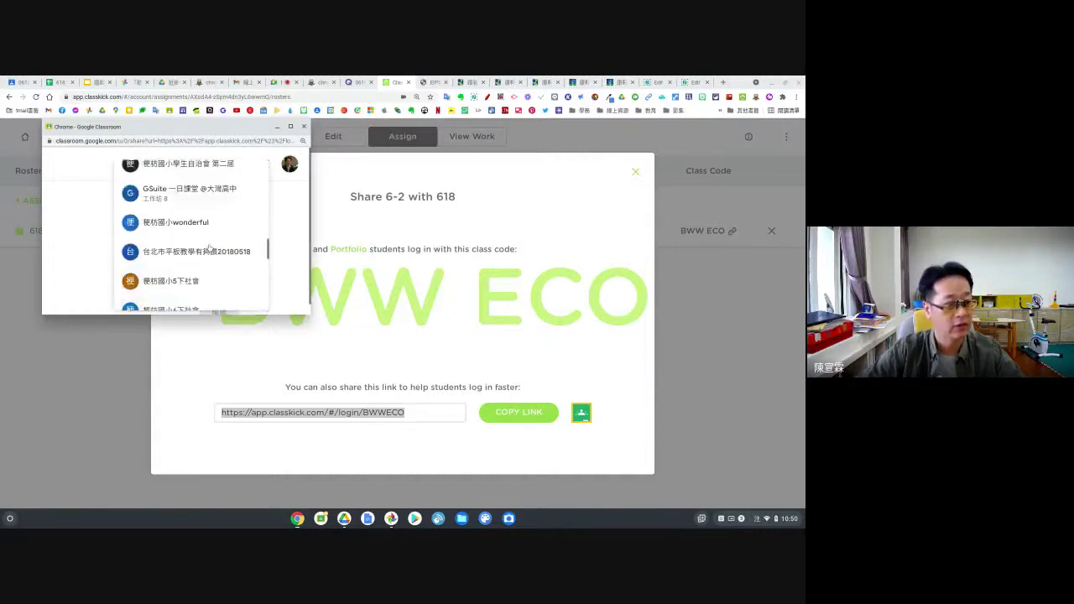
{"action": "scroll", "coordinate": [209, 246], "scroll_direction": "up", "scroll_amount": 3}
{"action": "left_click", "coordinate": [187, 231]}
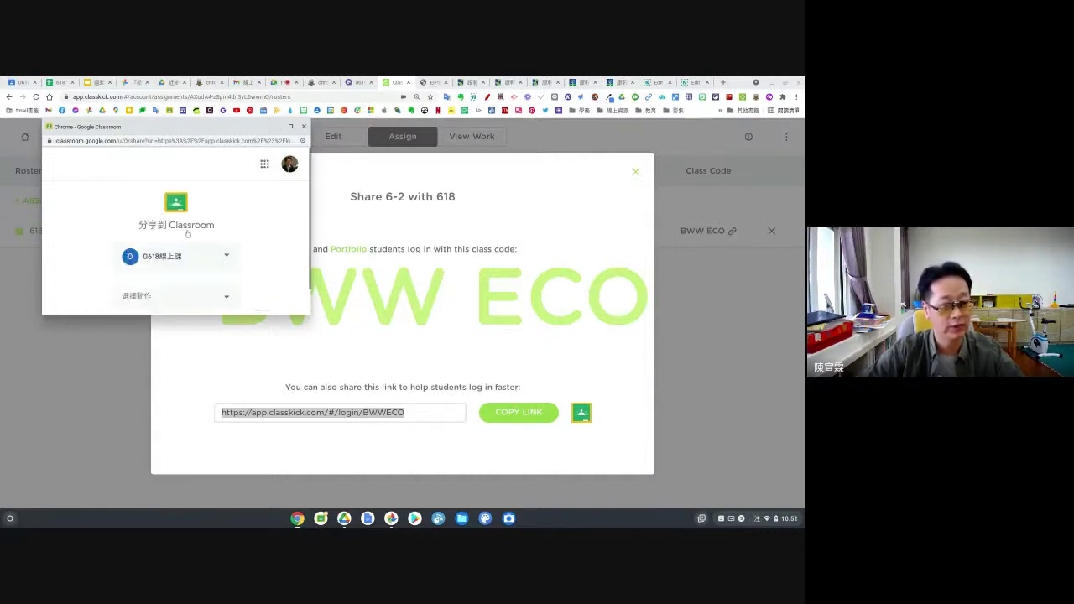
{"action": "left_click", "coordinate": [304, 127]}
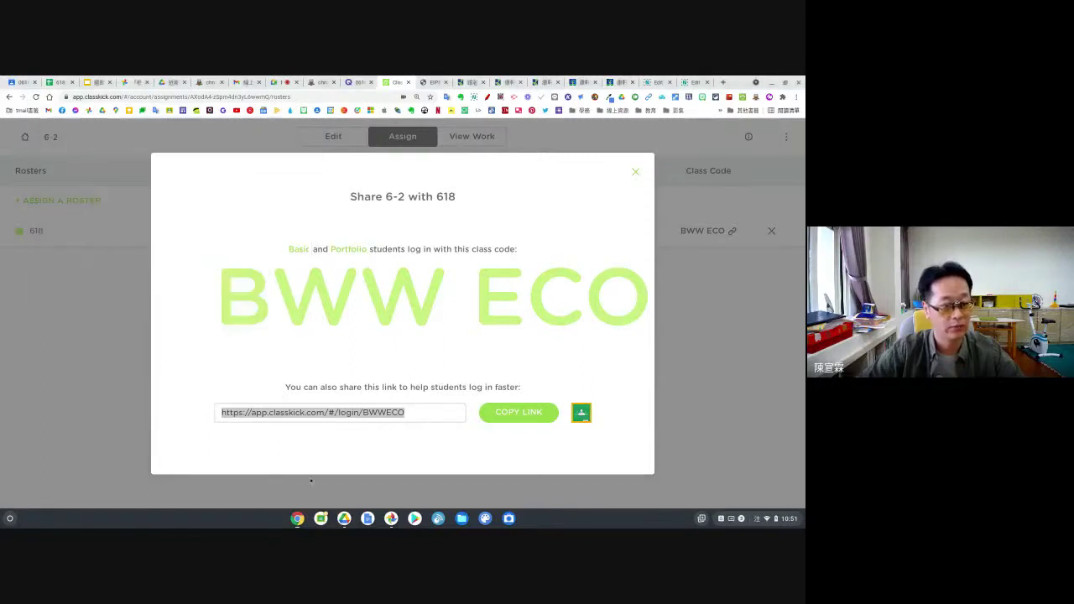
- Copy the student login link and post it in the Google Meet chat
{"action": "left_click", "coordinate": [417, 414]}
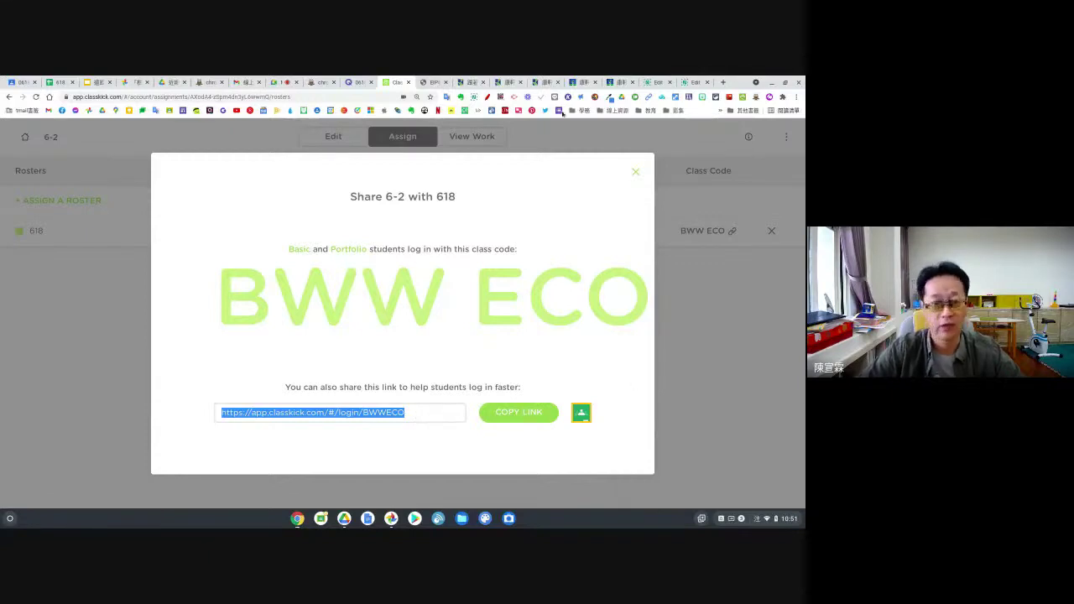
{"action": "left_click", "coordinate": [281, 82]}
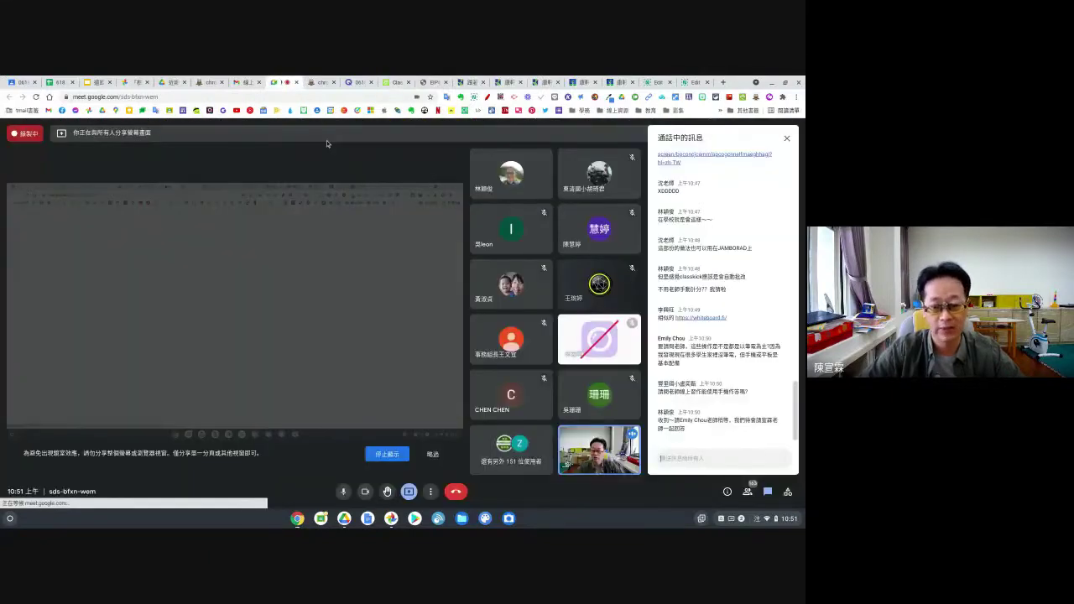
{"action": "key", "text": "ctrl+v"}
{"action": "key", "text": "Return"}
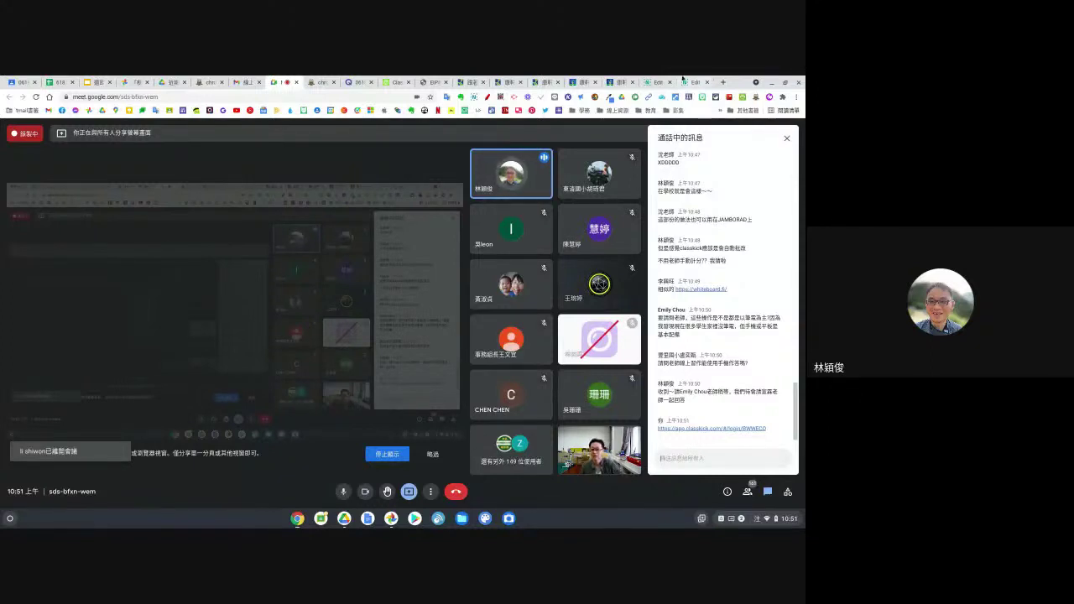
- Return to Classkick, close the sharing details and open the settings of slide 1's fill-in-the-blank field under 狀況一
{"action": "left_click", "coordinate": [392, 82]}
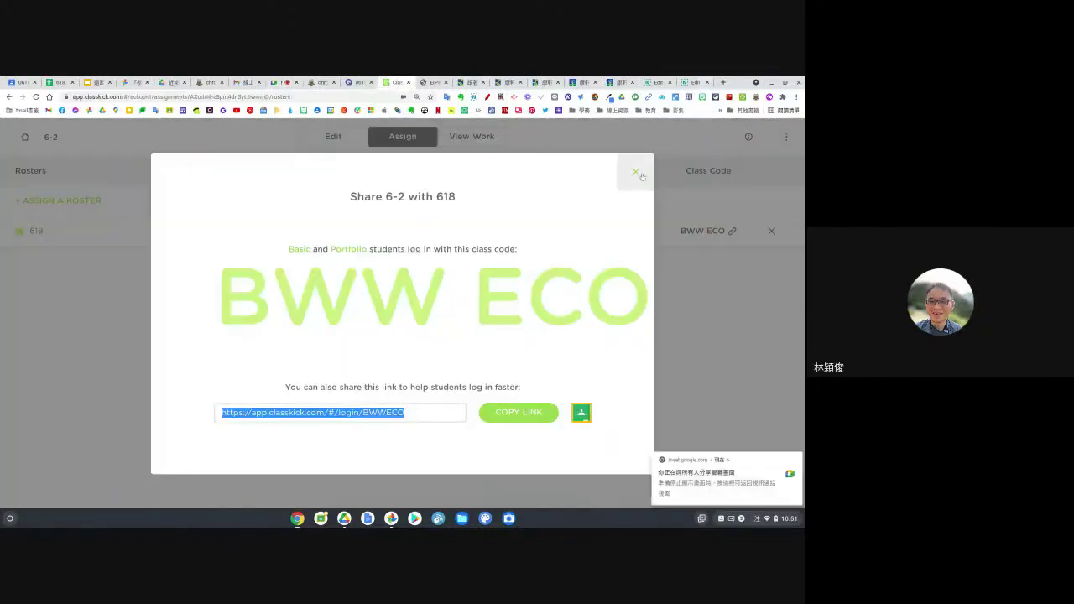
{"action": "left_click", "coordinate": [635, 171]}
{"action": "left_click", "coordinate": [307, 142]}
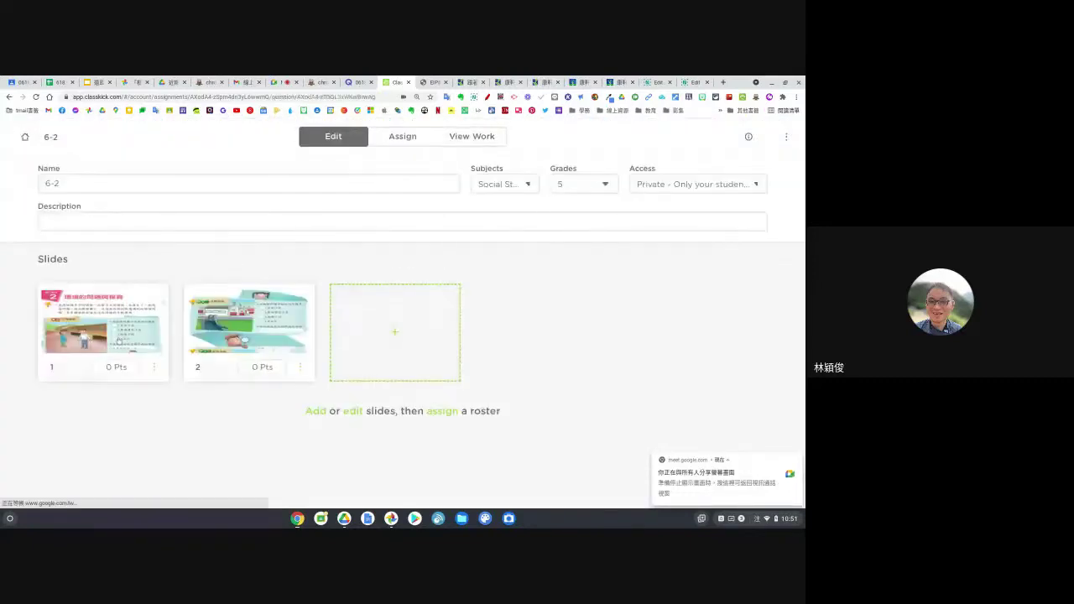
{"action": "left_click", "coordinate": [118, 341]}
{"action": "scroll", "coordinate": [504, 325], "scroll_direction": "down", "scroll_amount": 8}
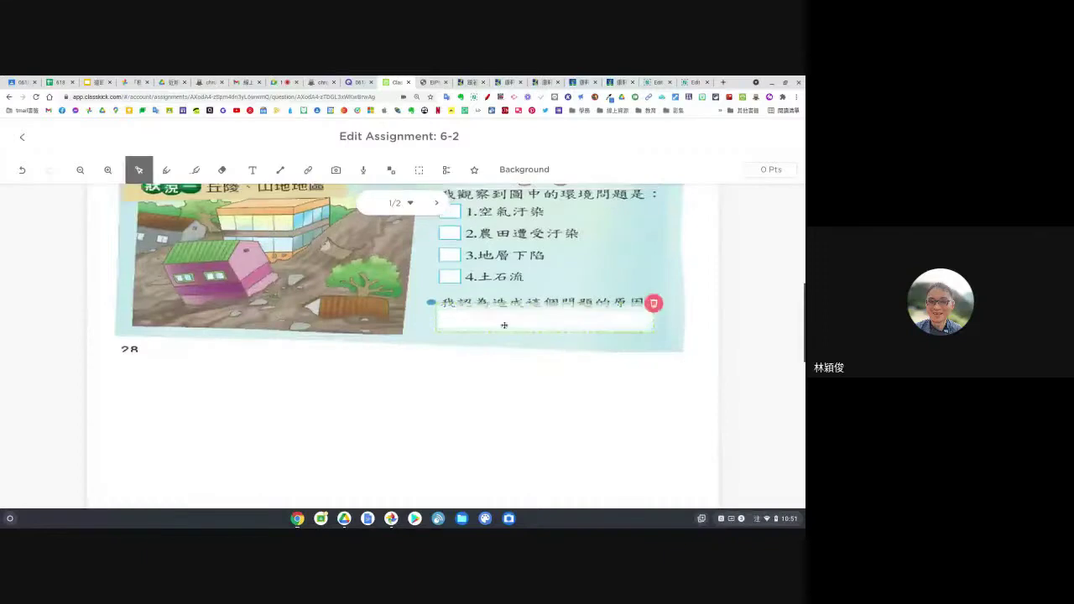
{"action": "left_click", "coordinate": [505, 324]}
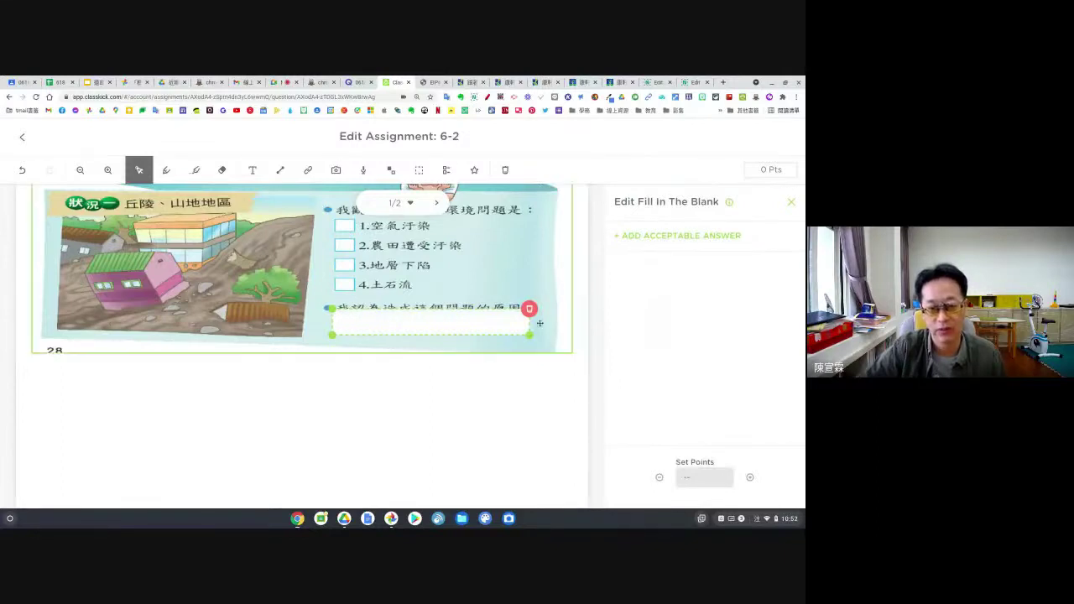
- Add 蘋果 as an acceptable answer for the 狀況一 fill-in-the-blank field
{"action": "left_click", "coordinate": [643, 241]}
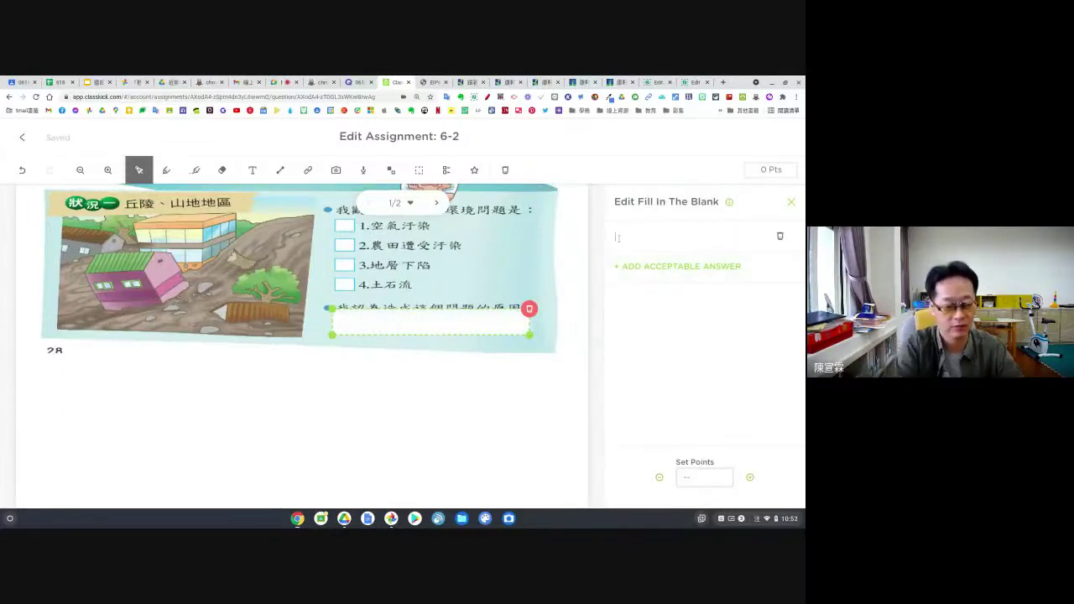
{"action": "type", "text": "QU"}
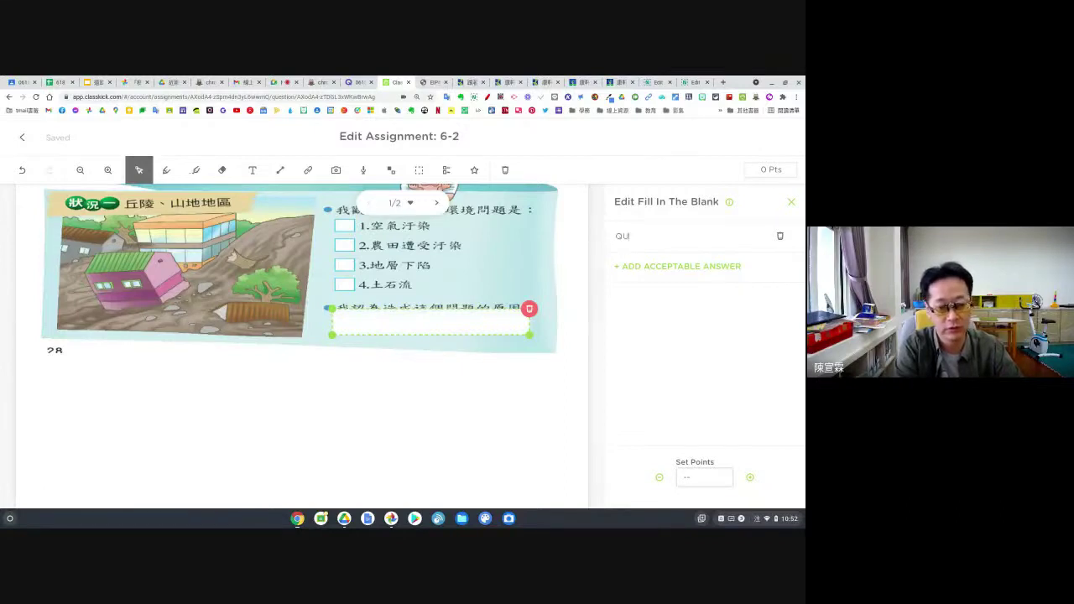
{"action": "key", "text": "BackSpace"}
{"action": "key", "text": "BackSpace"}
{"action": "type", "text": "QW"}
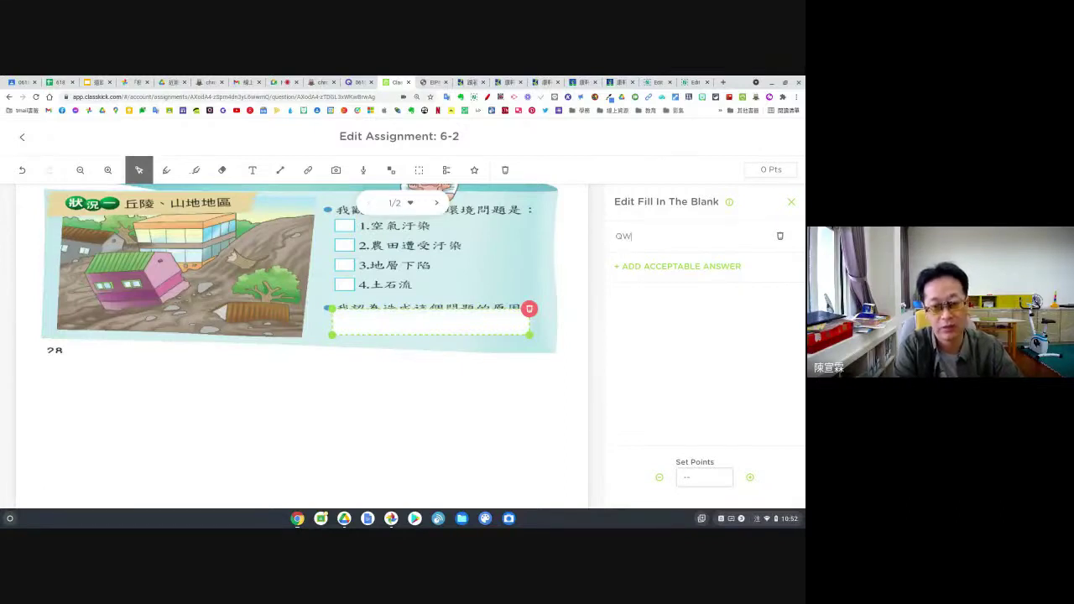
{"action": "key", "text": "BackSpace"}
{"action": "key", "text": "BackSpace"}
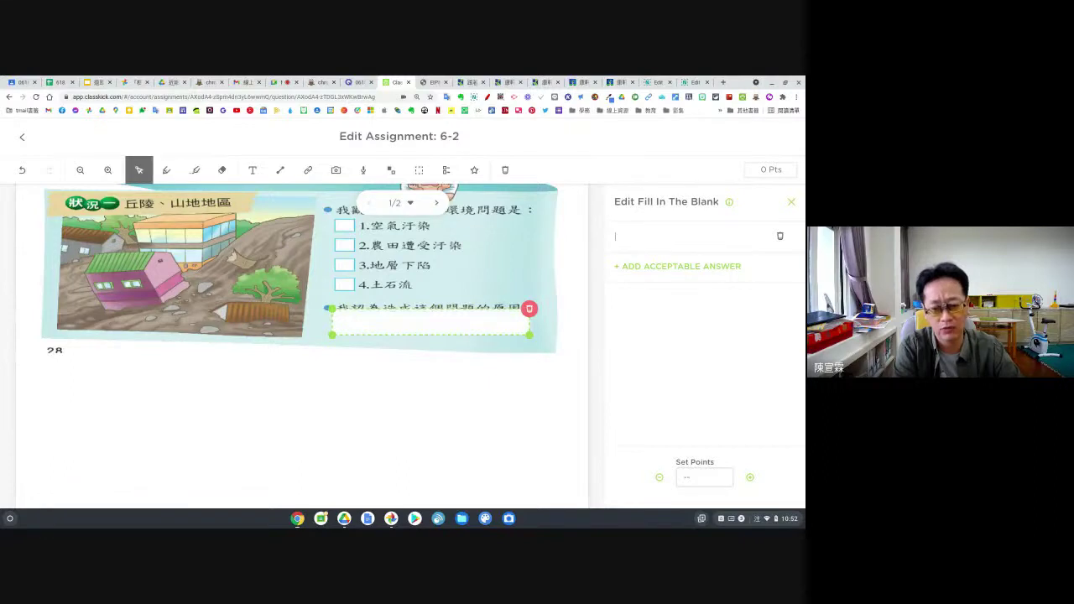
{"action": "key", "text": "ctrl+space"}
{"action": "type", "text": "ㄊ"}
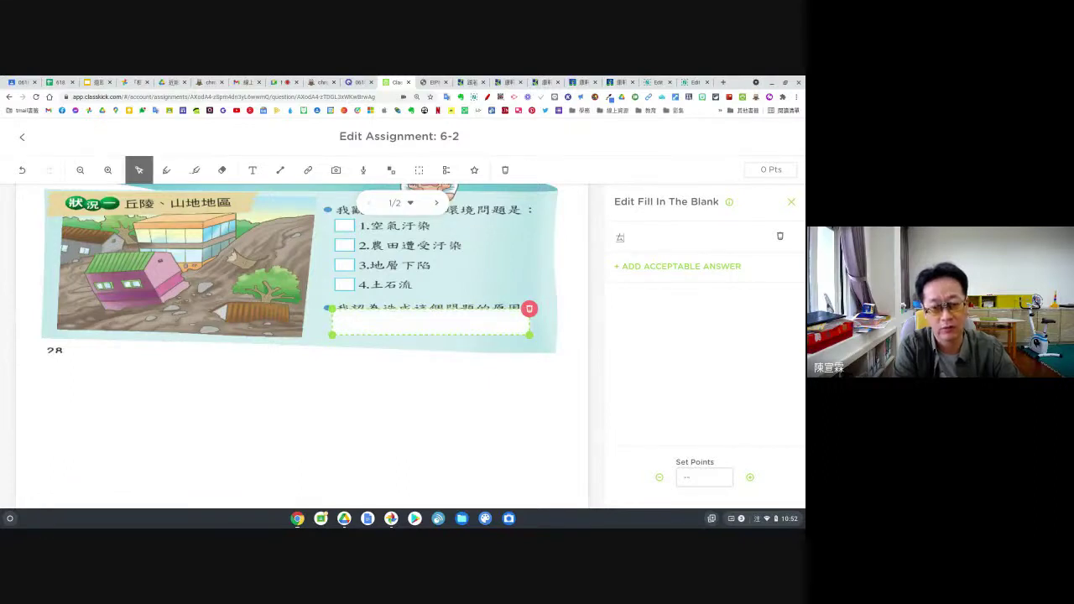
{"action": "type", "text": "ㄦ"}
{"action": "key", "text": "BackSpace"}
{"action": "key", "text": "BackSpace"}
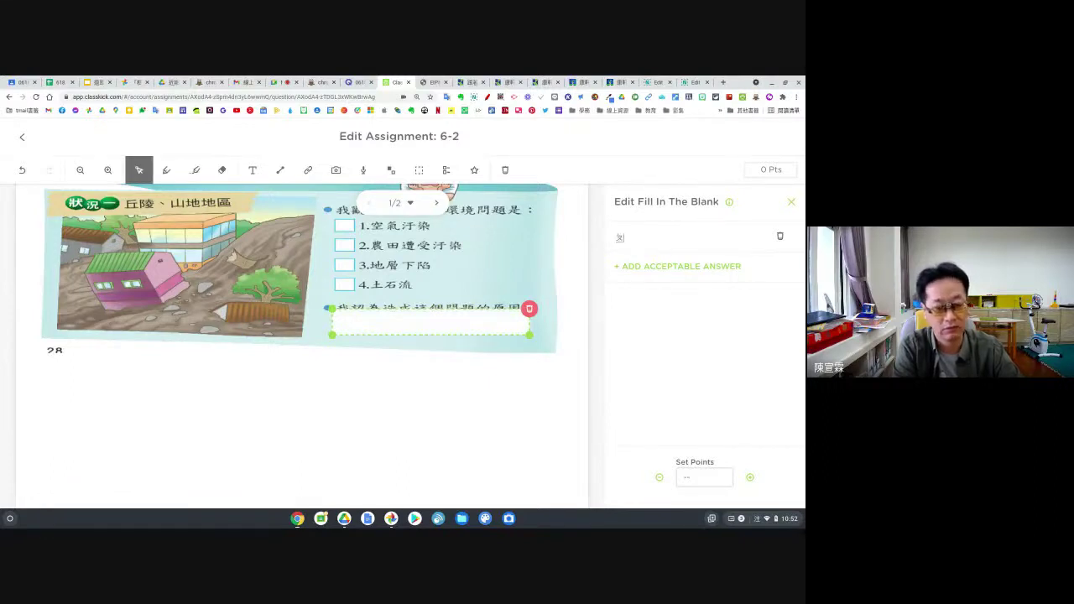
{"action": "type", "text": "蘋果"}
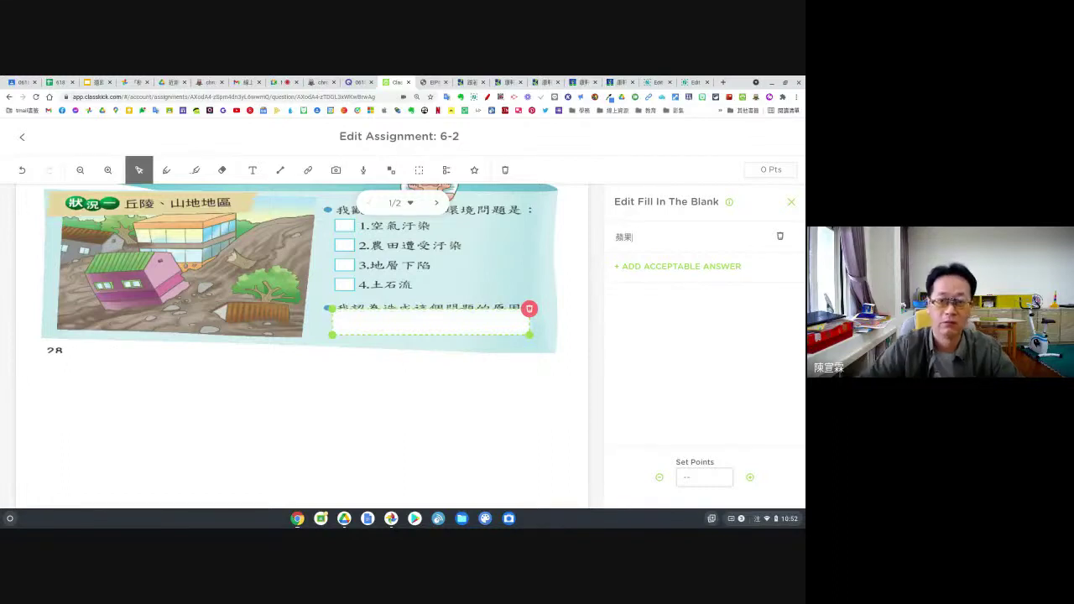
- Set the 狀況一 fill-in-the-blank field to 10 points and close its settings
{"action": "left_click", "coordinate": [706, 473]}
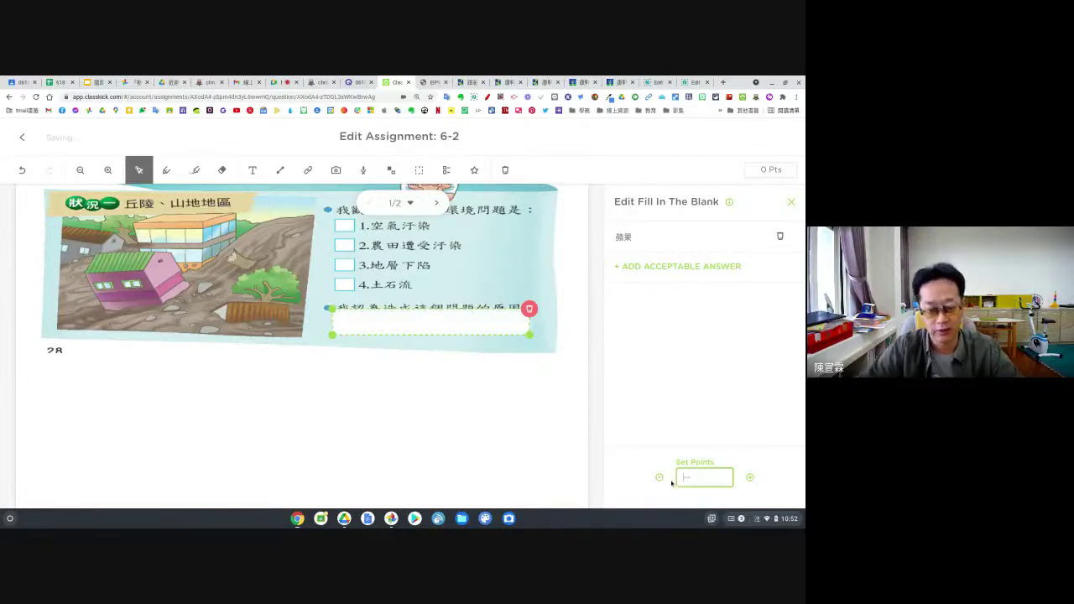
{"action": "left_click", "coordinate": [650, 423]}
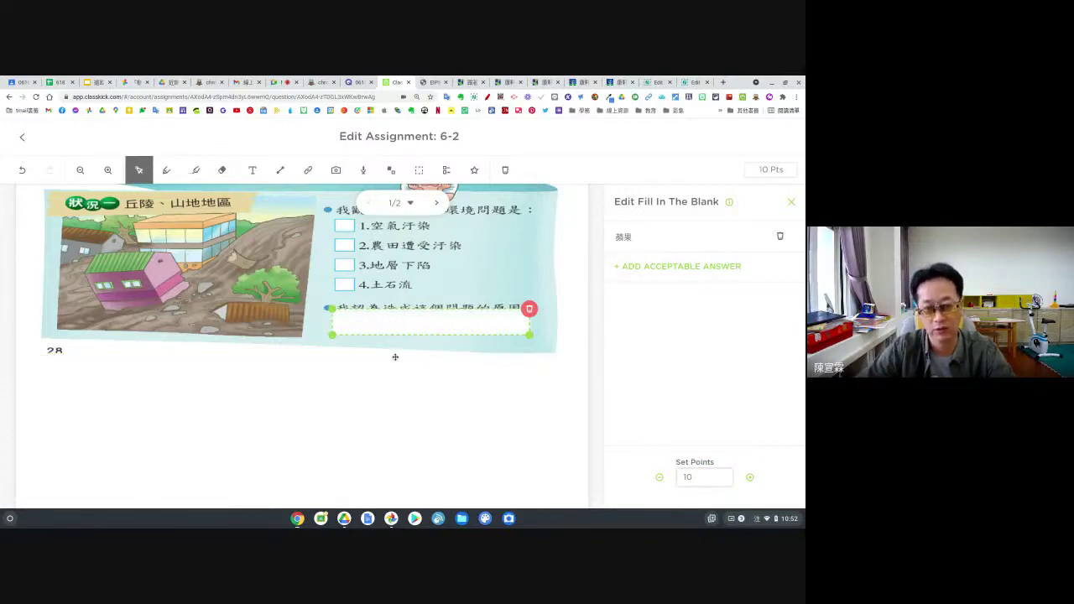
{"action": "left_click", "coordinate": [398, 382]}
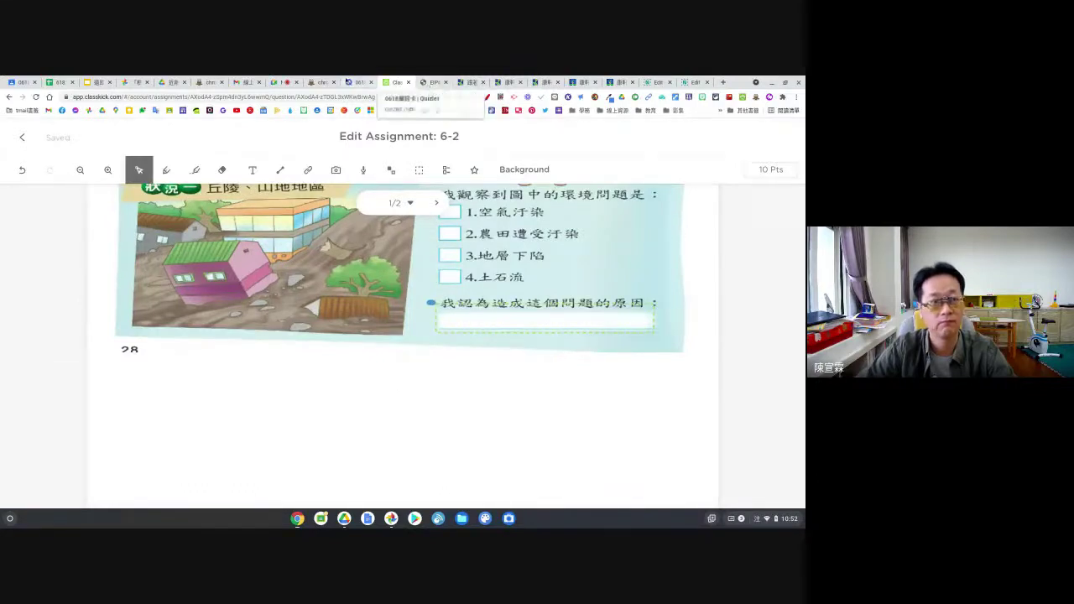
- Check the Google Meet chat, then bring up the list of taught courses in Google Classroom
{"action": "left_click", "coordinate": [282, 82]}
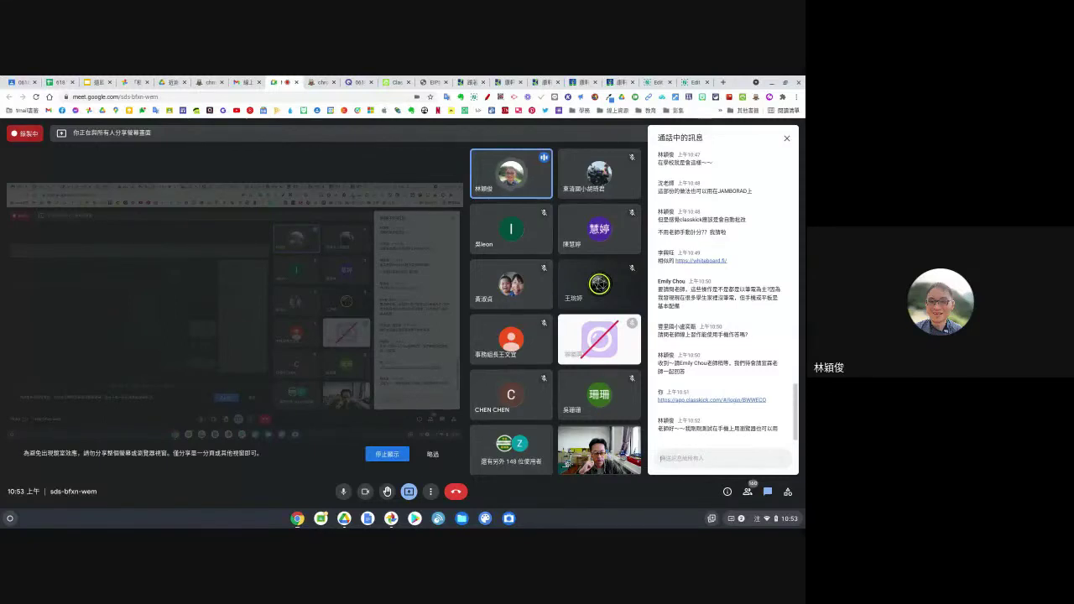
{"action": "left_click", "coordinate": [394, 83]}
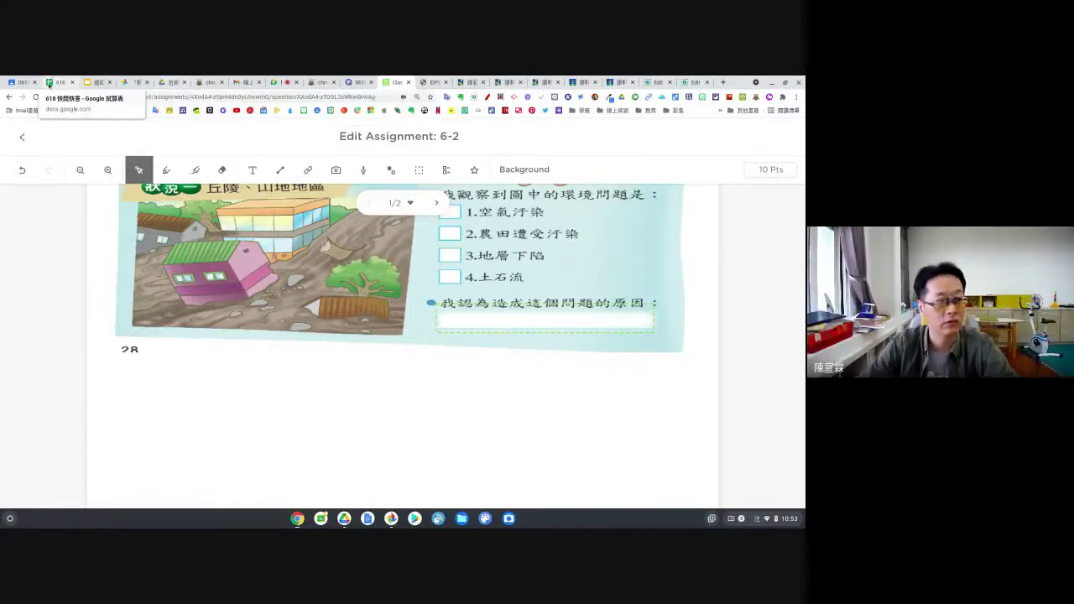
{"action": "left_click", "coordinate": [52, 82]}
{"action": "left_click", "coordinate": [21, 82]}
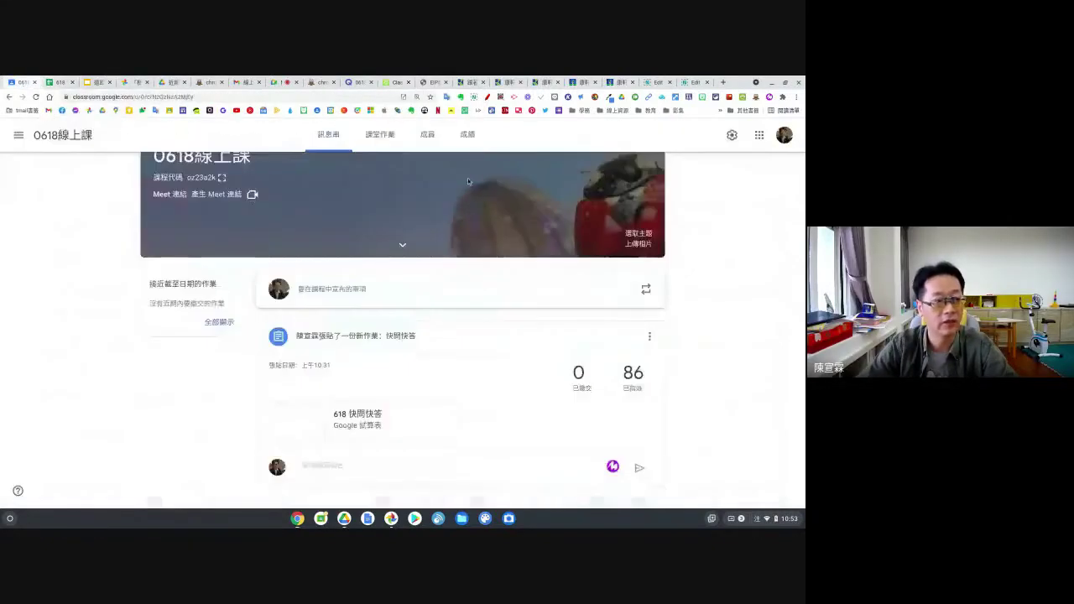
{"action": "left_click", "coordinate": [20, 136]}
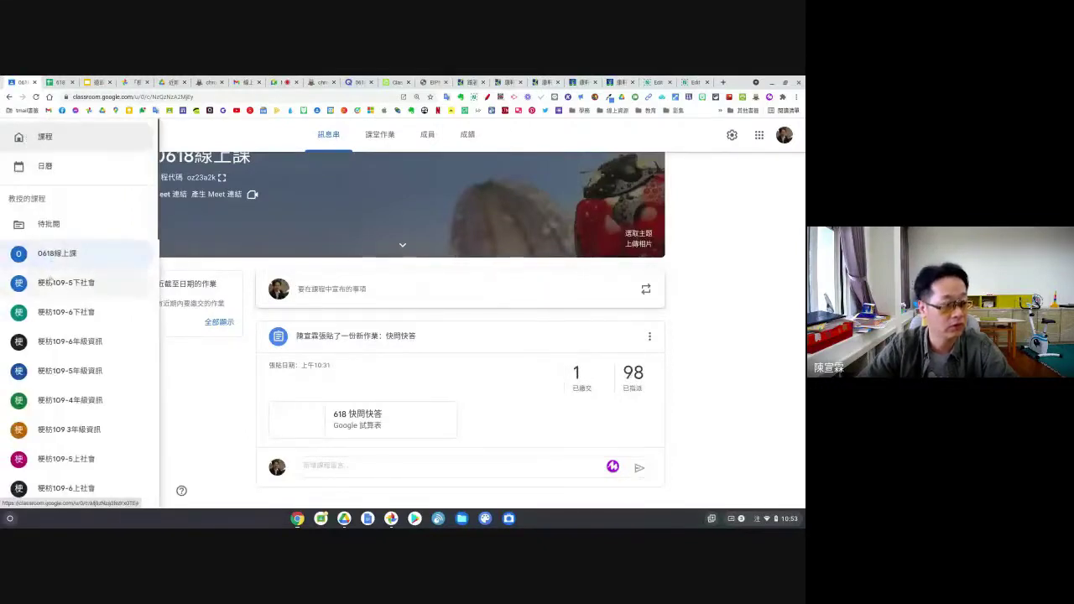
- Return to Classkick and, in the student work of 5-2 習作 颱風豪雨土石流, open slide 1 of a student who has answered both slides
{"action": "left_click", "coordinate": [388, 83]}
{"action": "left_click", "coordinate": [25, 139]}
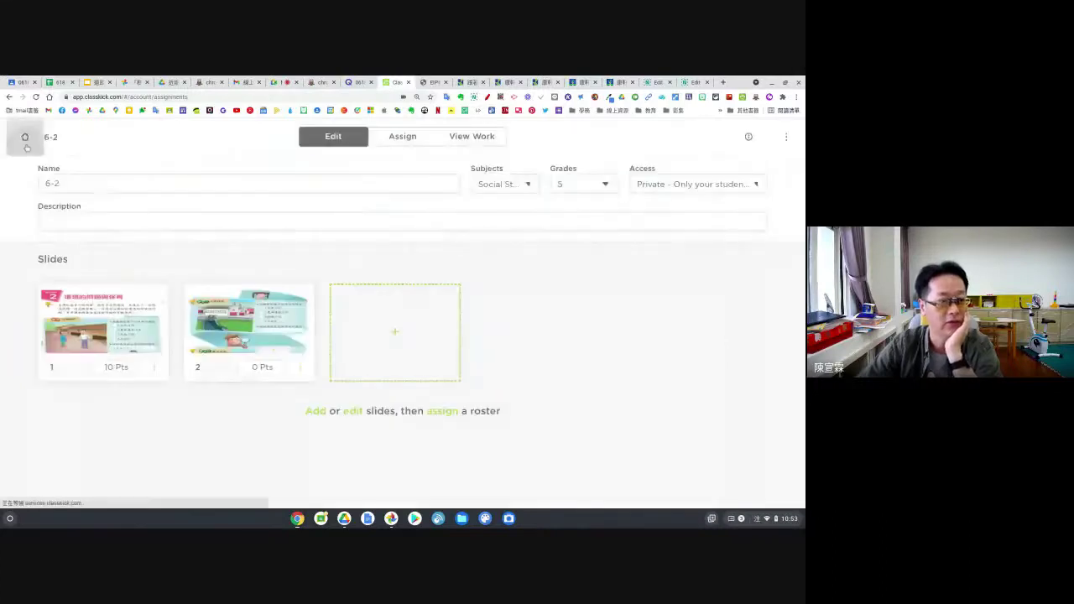
{"action": "left_click", "coordinate": [25, 139]}
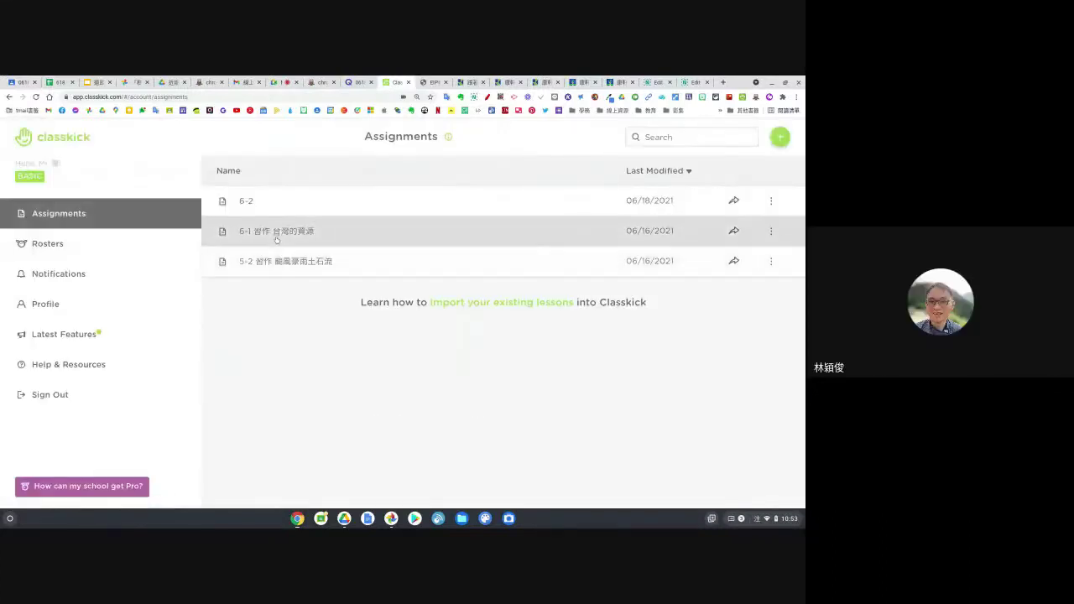
{"action": "left_click", "coordinate": [275, 261]}
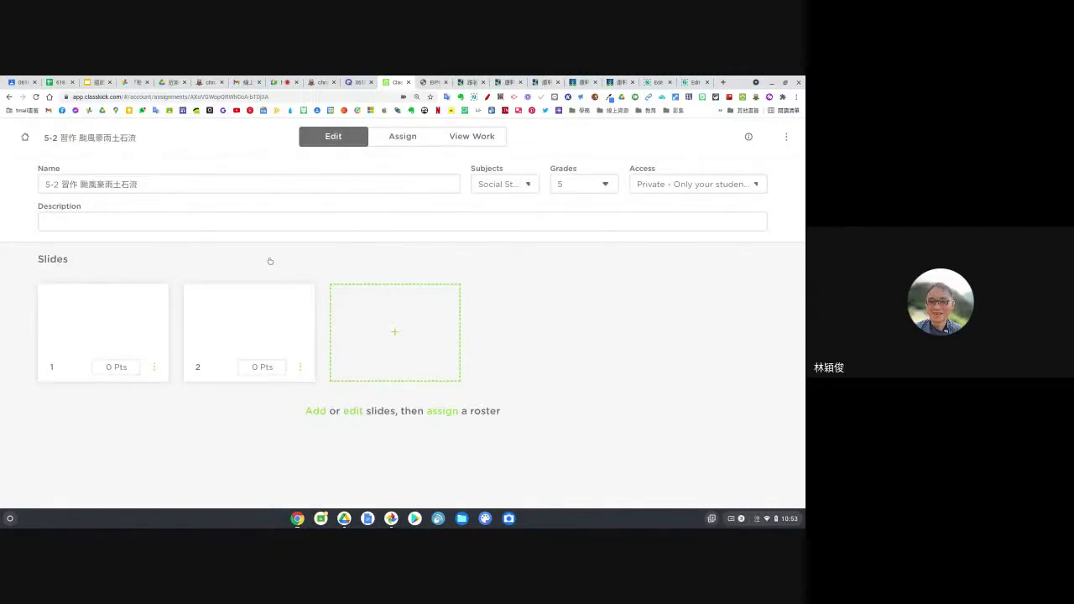
{"action": "left_click", "coordinate": [466, 139]}
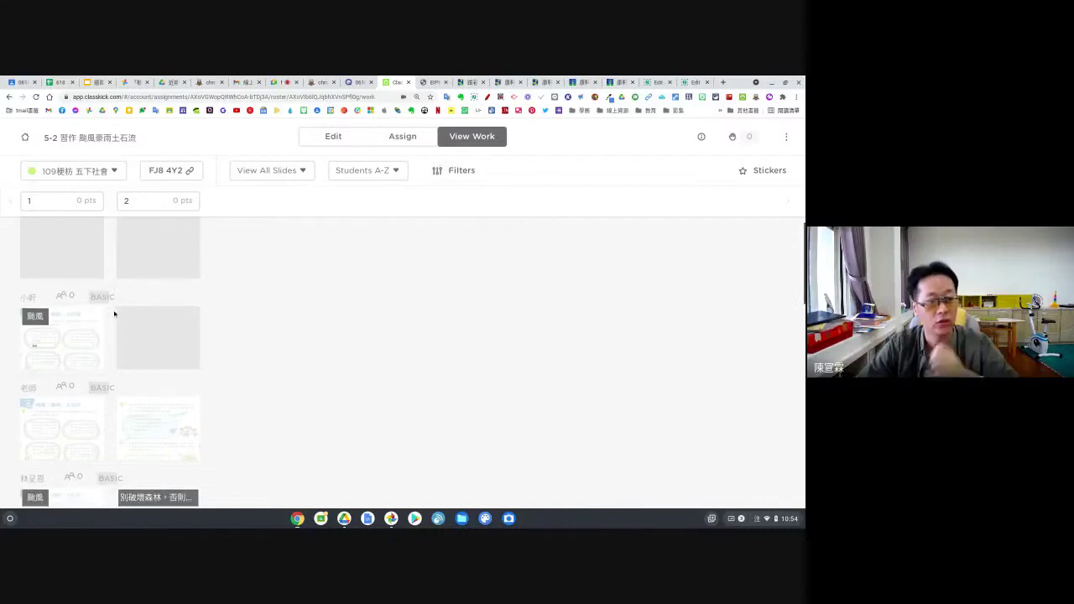
{"action": "scroll", "coordinate": [111, 302], "scroll_direction": "down", "scroll_amount": 1}
{"action": "scroll", "coordinate": [111, 316], "scroll_direction": "down", "scroll_amount": 2}
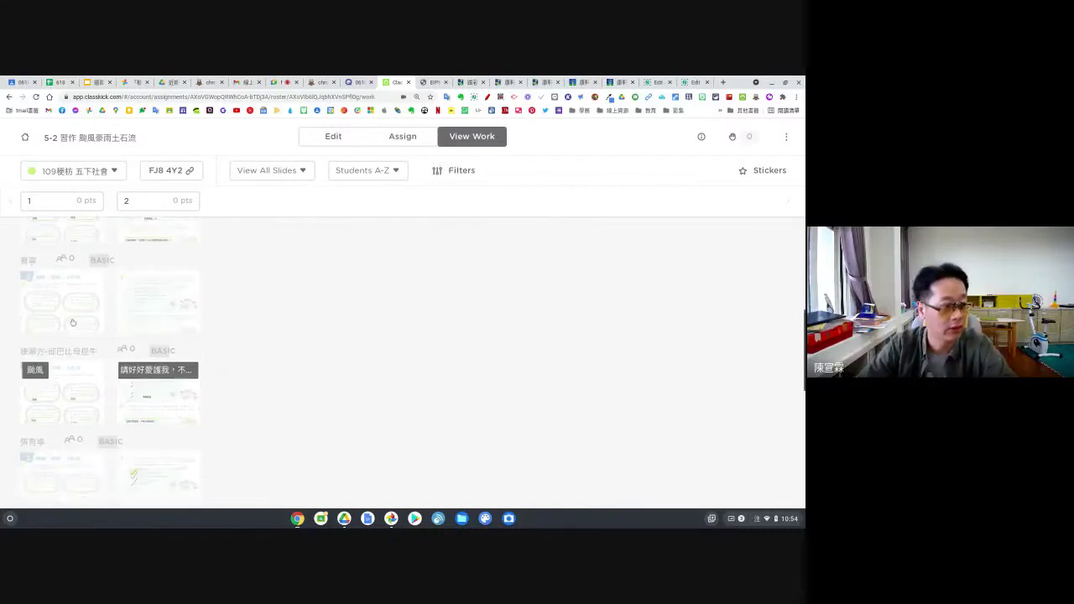
{"action": "left_click", "coordinate": [68, 378]}
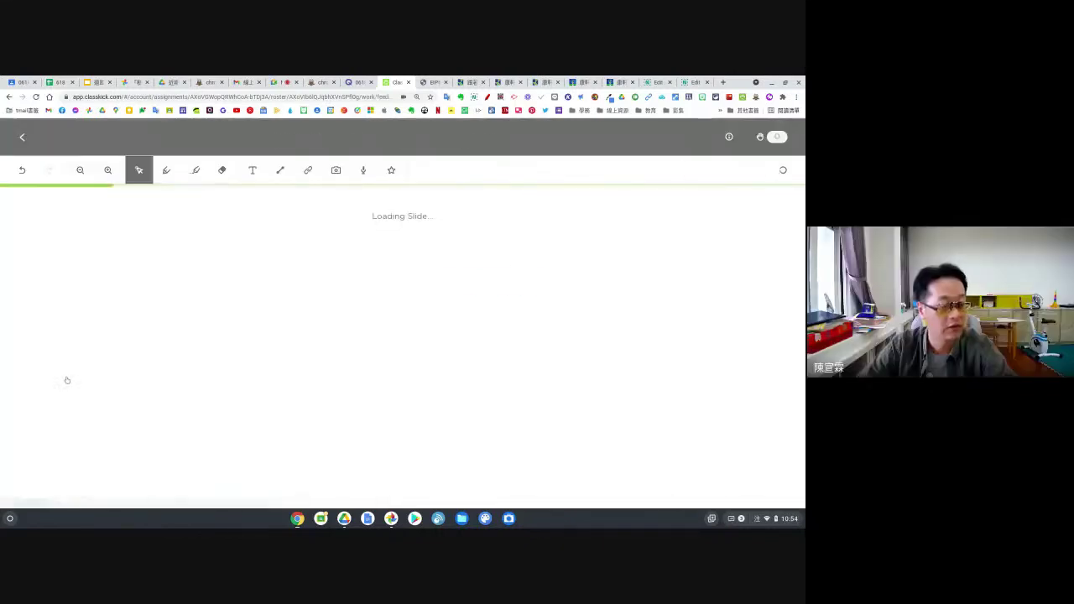
- Review the student's answers on slide 1, score the slide 100 points and return to the student work overview
{"action": "scroll", "coordinate": [258, 363], "scroll_direction": "down", "scroll_amount": 2}
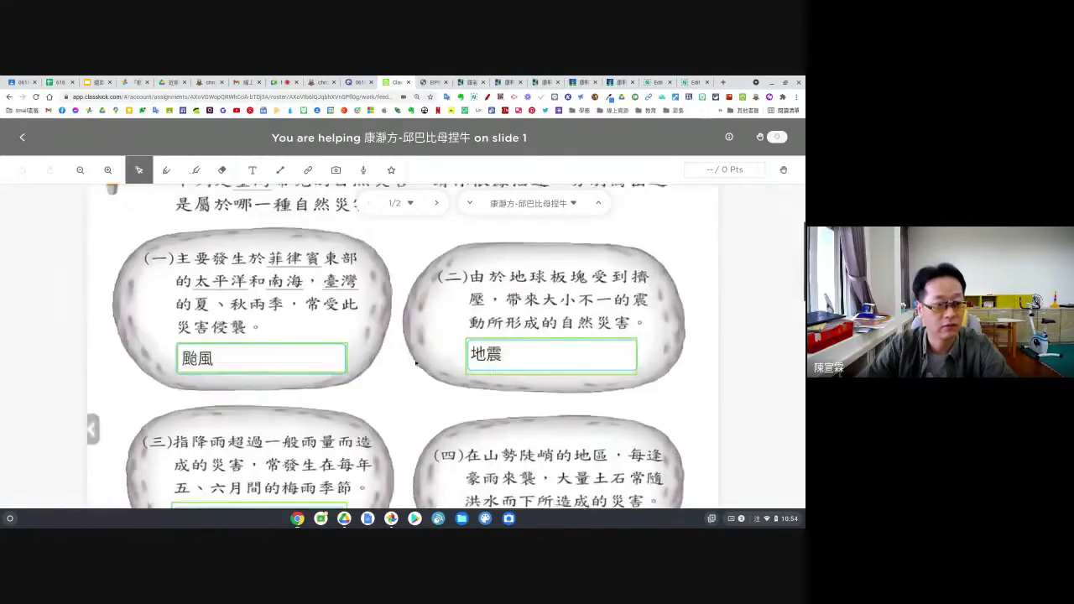
{"action": "scroll", "coordinate": [468, 353], "scroll_direction": "down", "scroll_amount": 5}
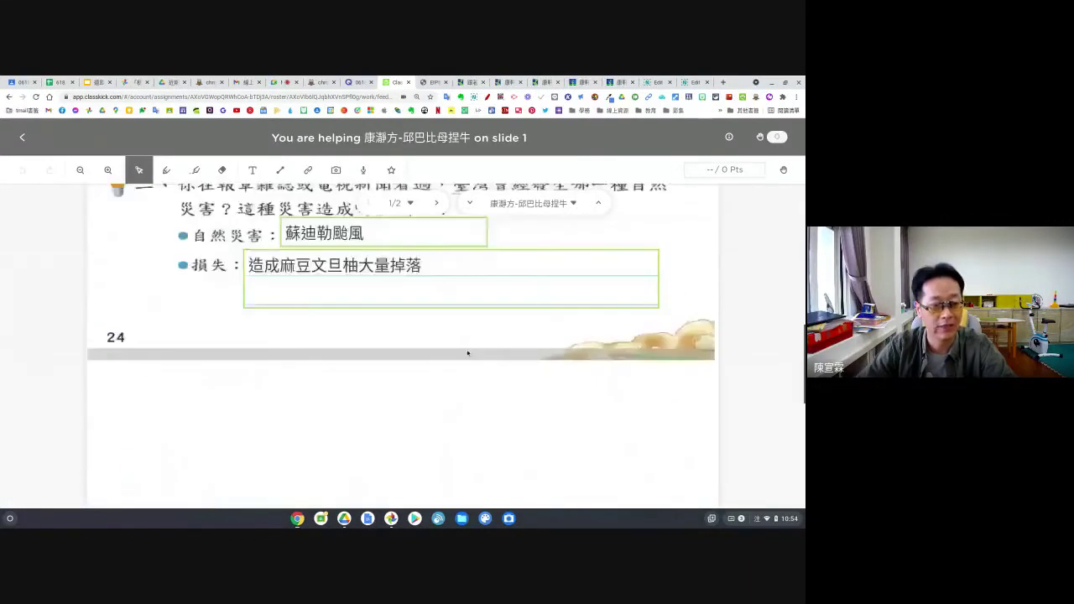
{"action": "scroll", "coordinate": [467, 353], "scroll_direction": "up", "scroll_amount": 10}
{"action": "left_click", "coordinate": [713, 170]}
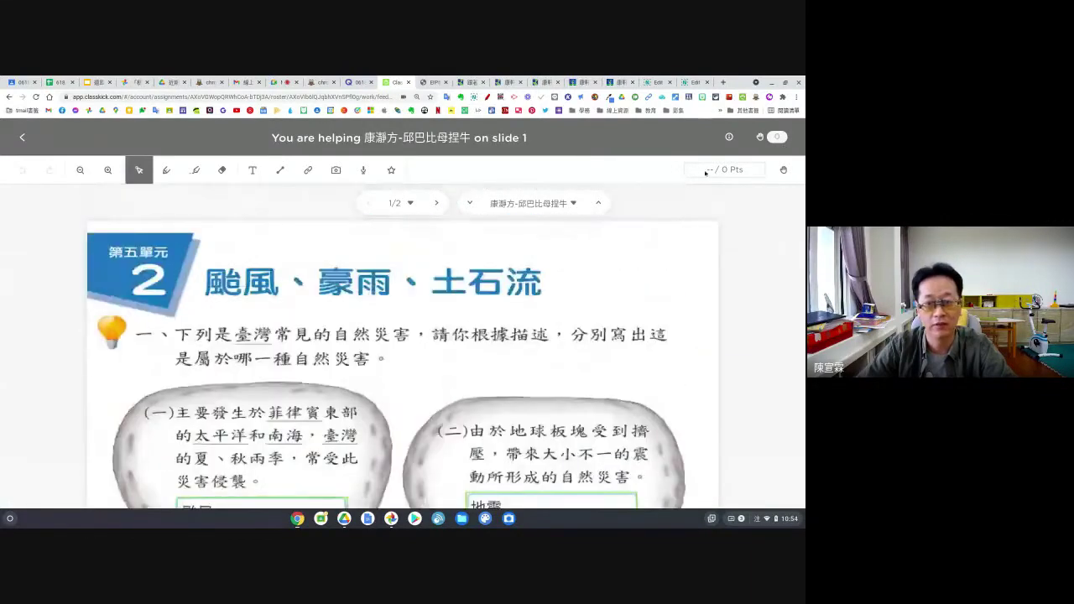
{"action": "type", "text": "100"}
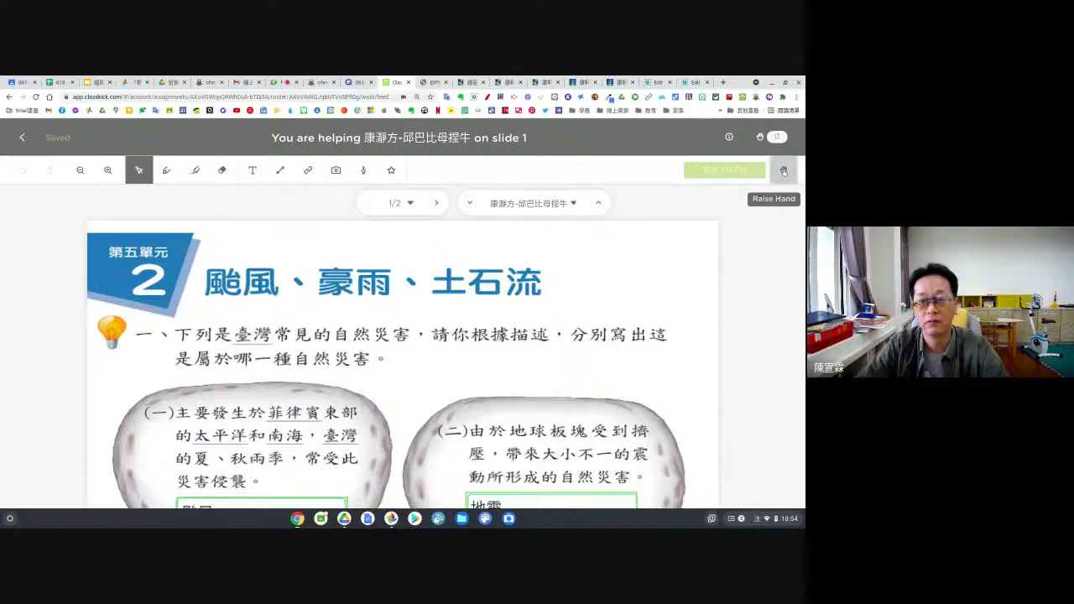
{"action": "left_click", "coordinate": [22, 138]}
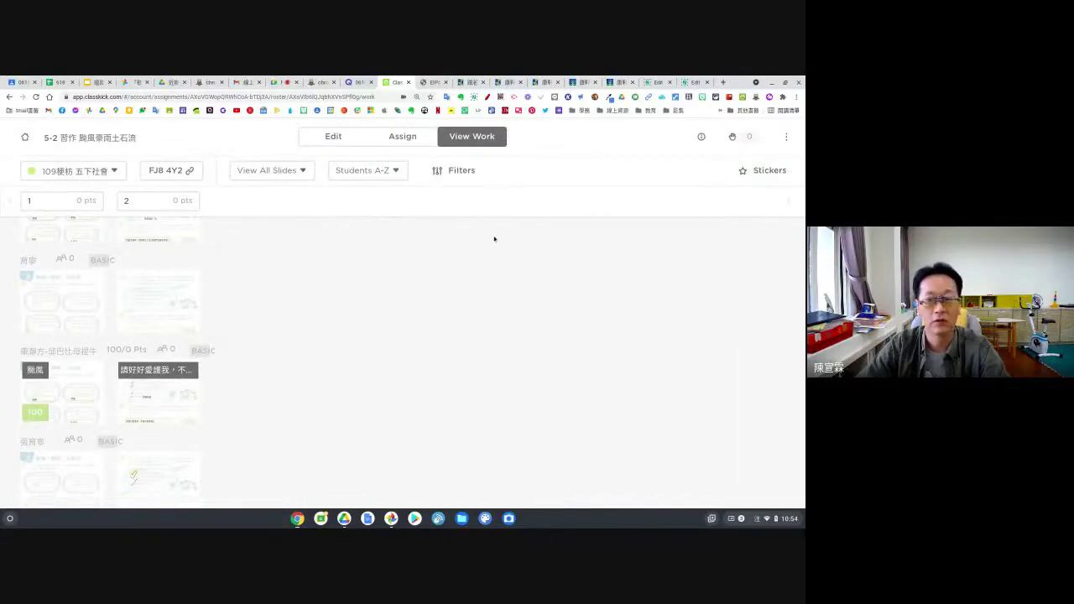
{"action": "scroll", "coordinate": [336, 232], "scroll_direction": "up", "scroll_amount": 3}
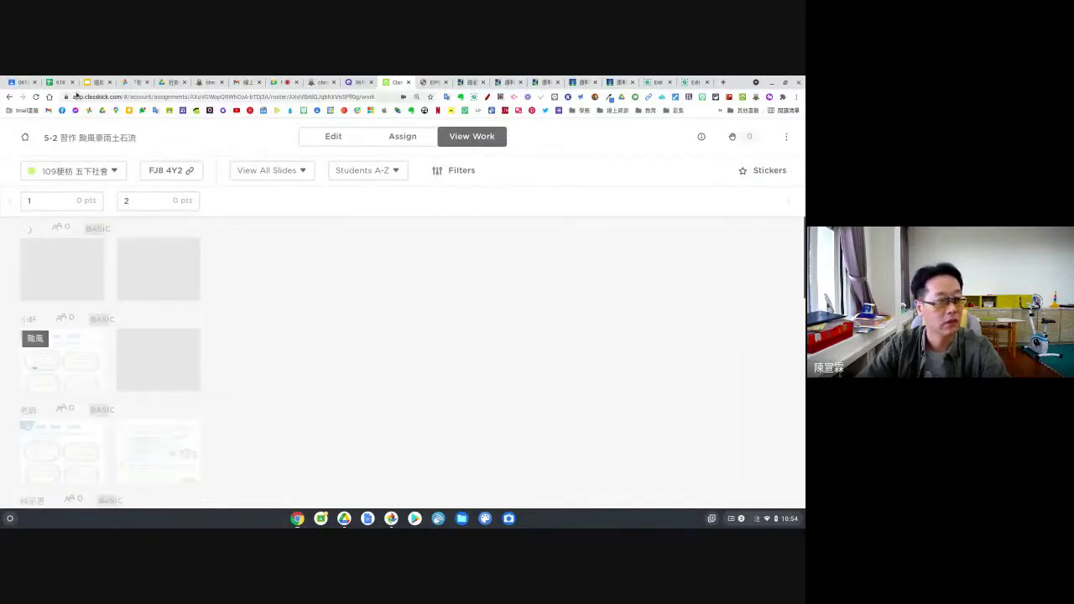
- Switch to Google Classroom and open the 5-2 習作 颱風豪雨土石流 assignment in the 梗枋109-5下社會 course
{"action": "left_click", "coordinate": [23, 83]}
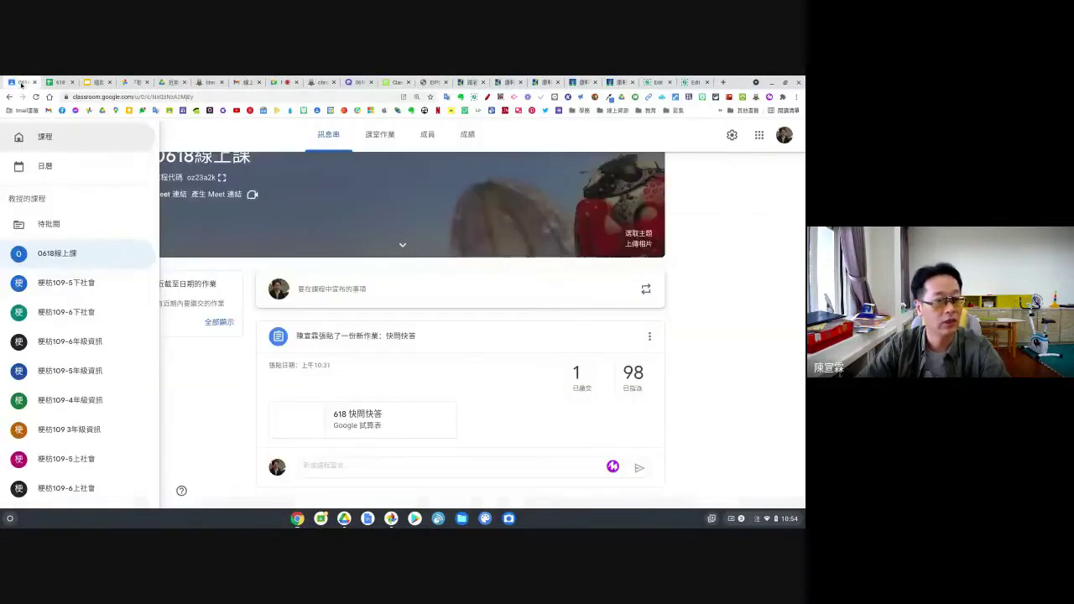
{"action": "left_click", "coordinate": [199, 141]}
{"action": "left_click", "coordinate": [18, 136]}
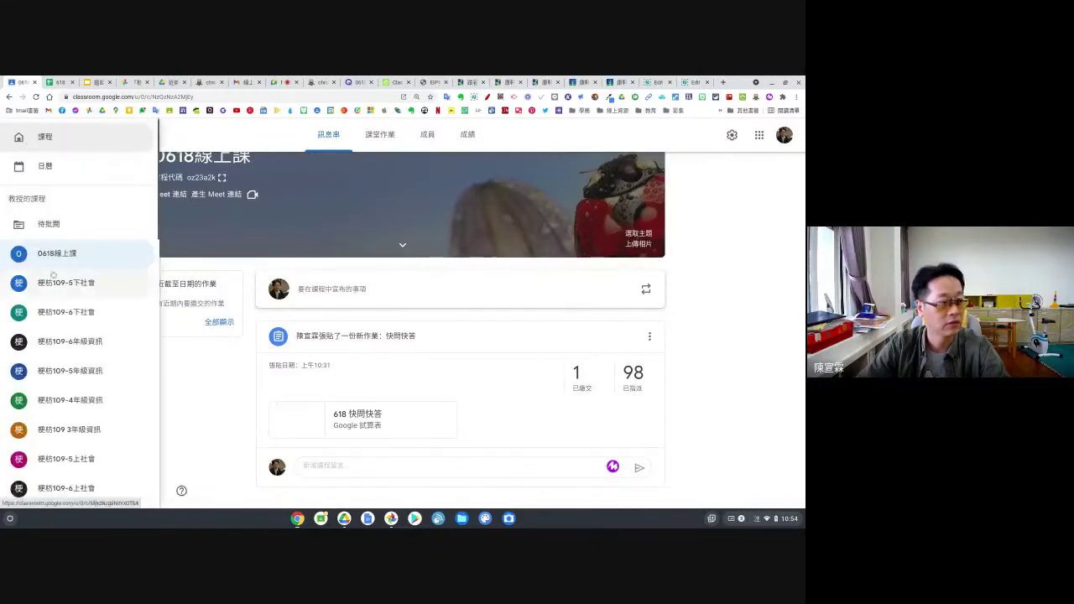
{"action": "left_click", "coordinate": [57, 286]}
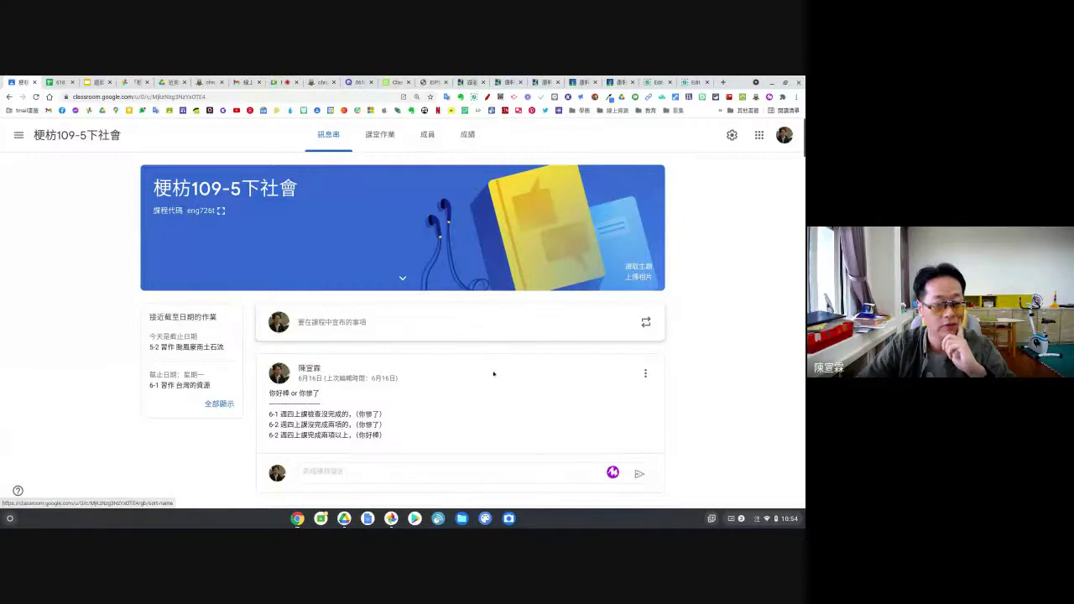
{"action": "scroll", "coordinate": [493, 374], "scroll_direction": "down", "scroll_amount": 4}
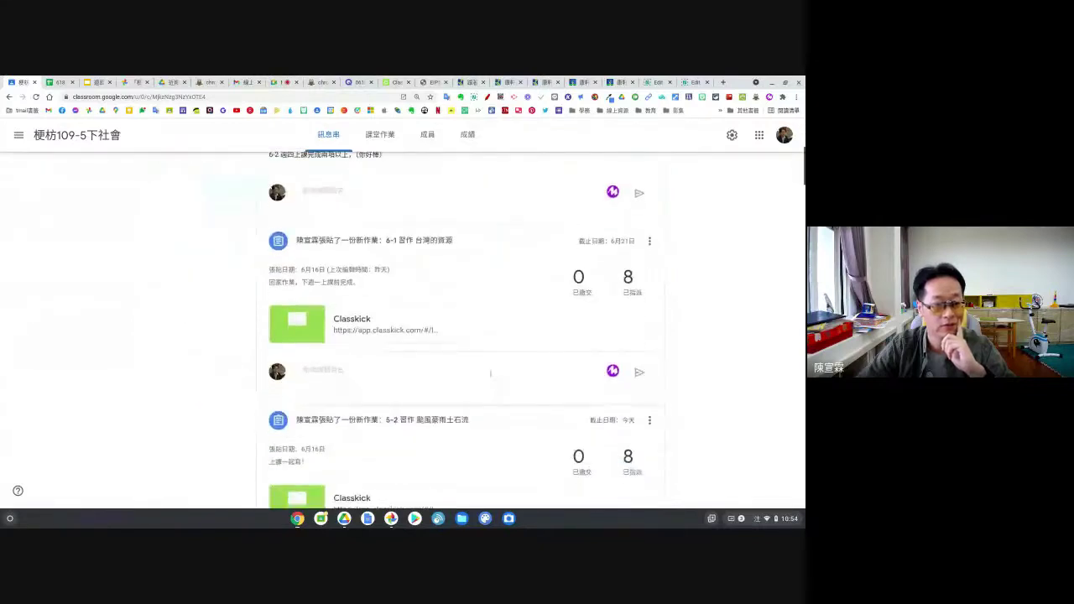
{"action": "scroll", "coordinate": [491, 373], "scroll_direction": "down", "scroll_amount": 2}
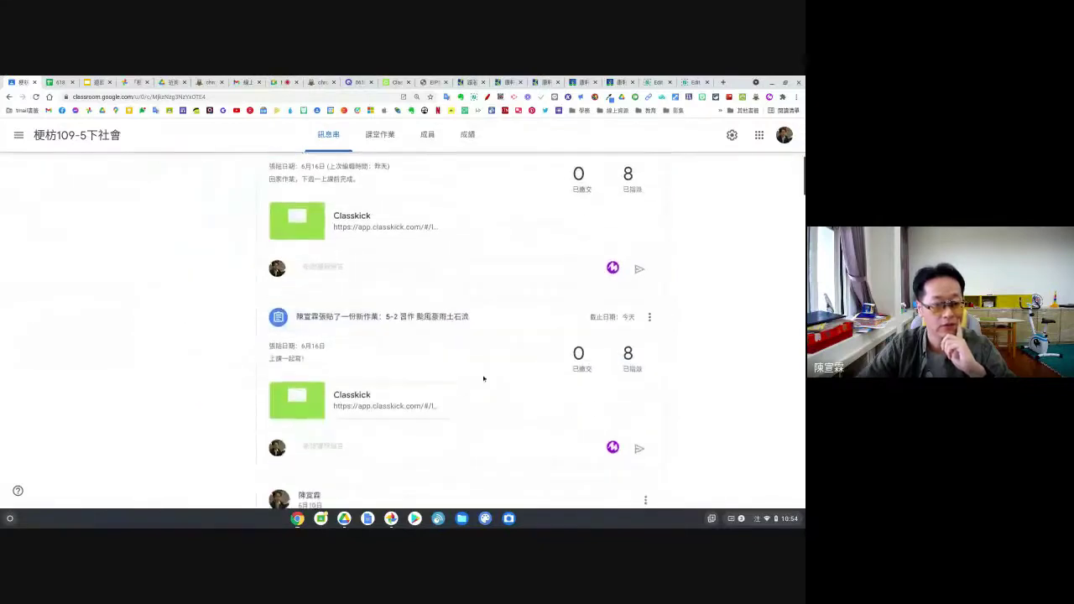
{"action": "left_click", "coordinate": [370, 325]}
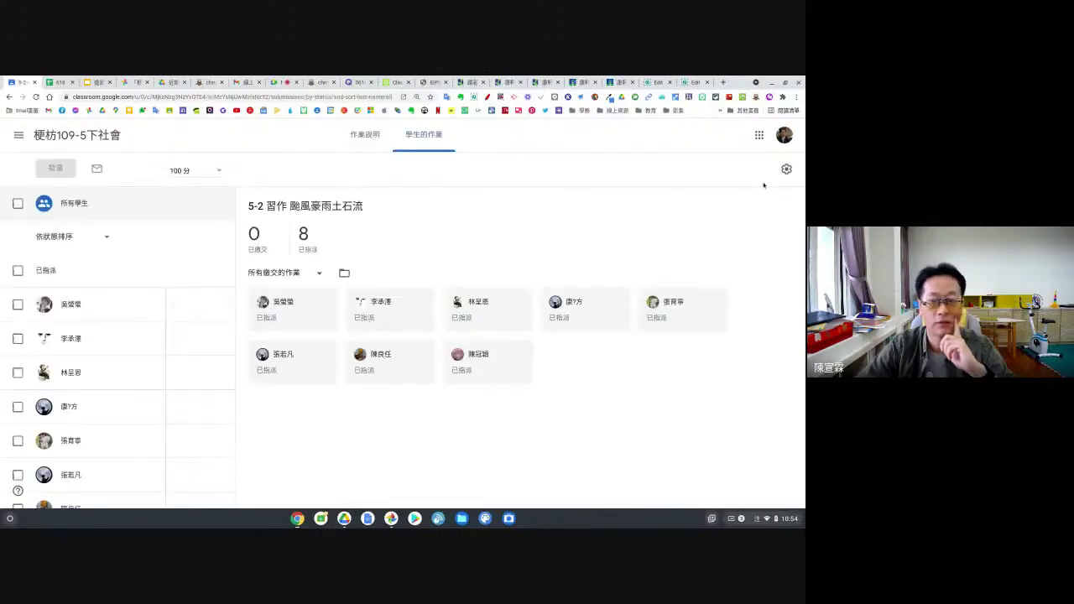
- Examine the assignment's instructions with the Classkick attachment, then its student work list with the grade fields
{"action": "left_click", "coordinate": [363, 136]}
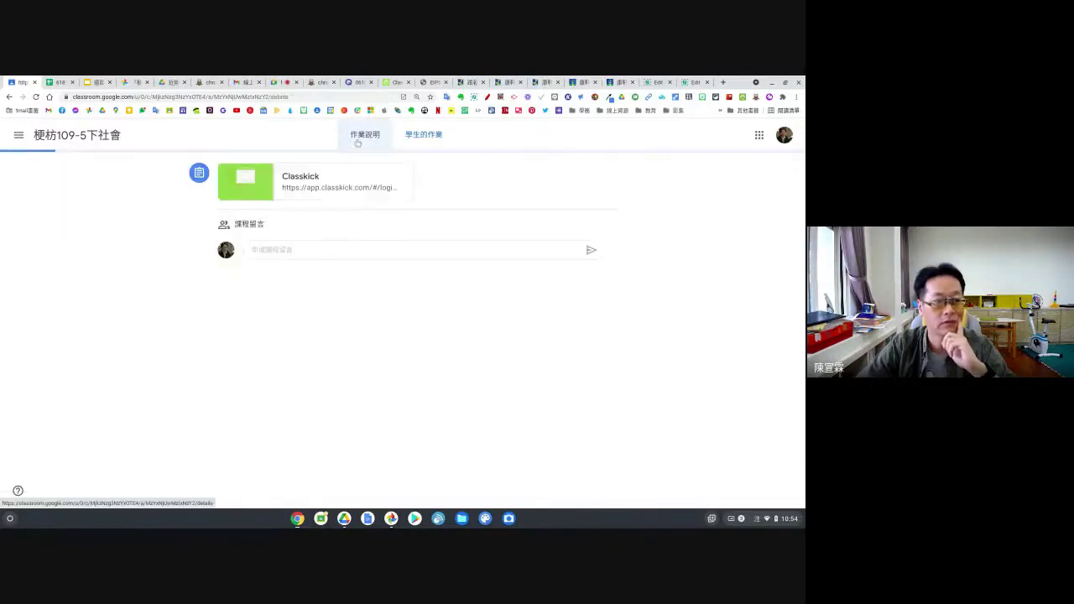
{"action": "left_click", "coordinate": [415, 136]}
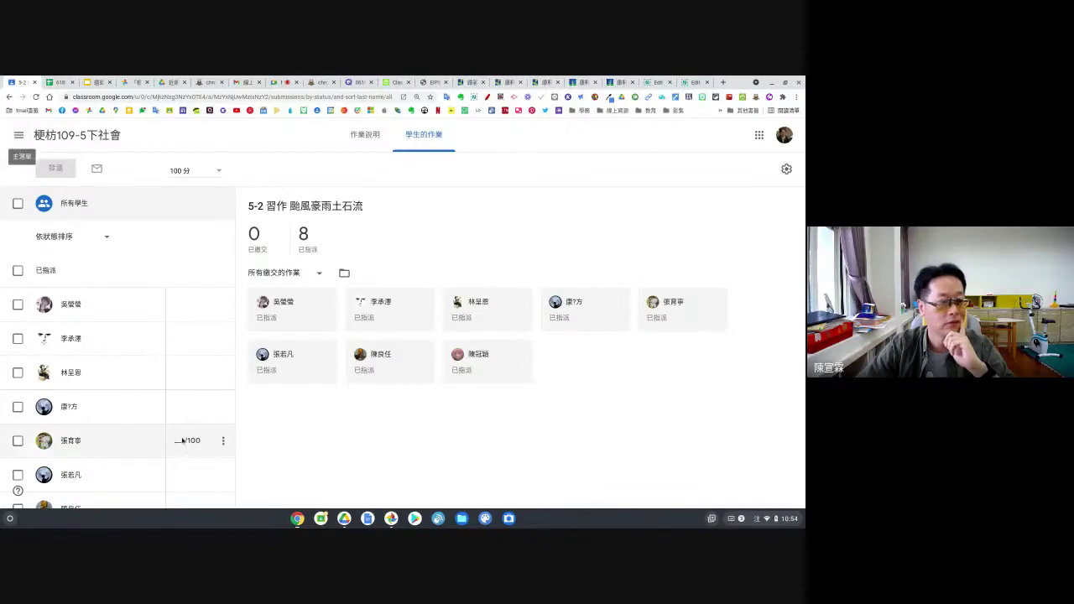
{"action": "scroll", "coordinate": [126, 438], "scroll_direction": "down", "scroll_amount": 1}
{"action": "scroll", "coordinate": [178, 436], "scroll_direction": "up", "scroll_amount": 1}
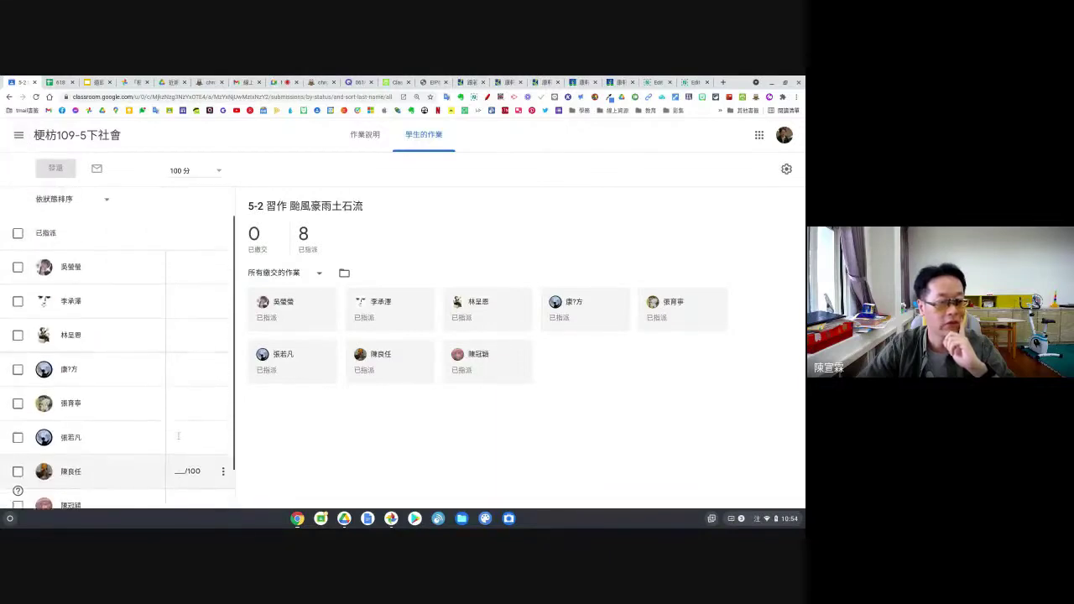
{"action": "scroll", "coordinate": [177, 440], "scroll_direction": "down", "scroll_amount": 1}
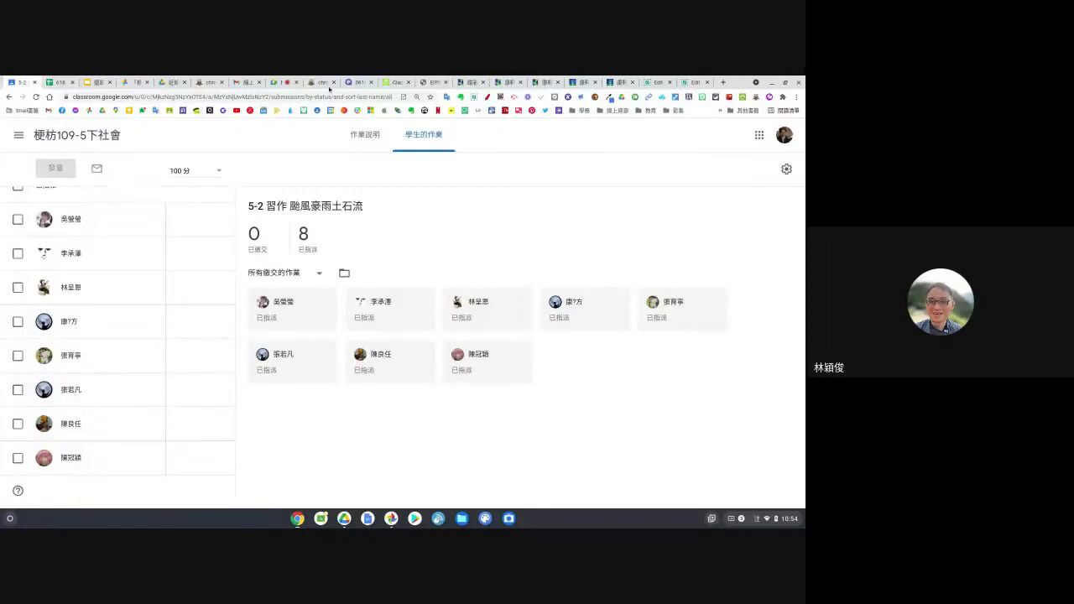
- Compare the Classkick student work overview with the grade fields of the Google Classroom student list
{"action": "left_click", "coordinate": [386, 83]}
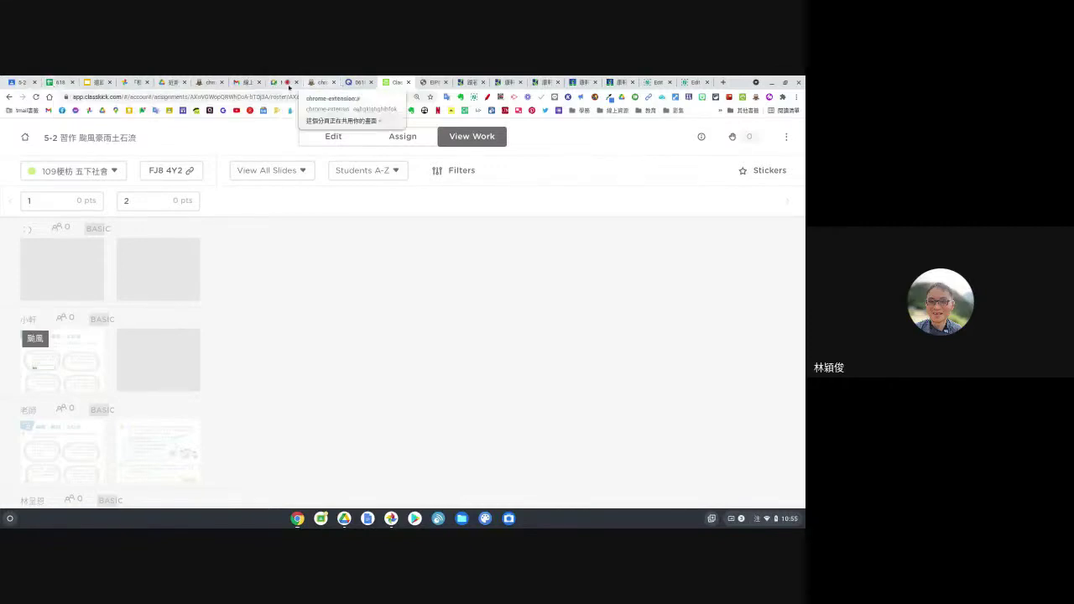
{"action": "left_click", "coordinate": [21, 84]}
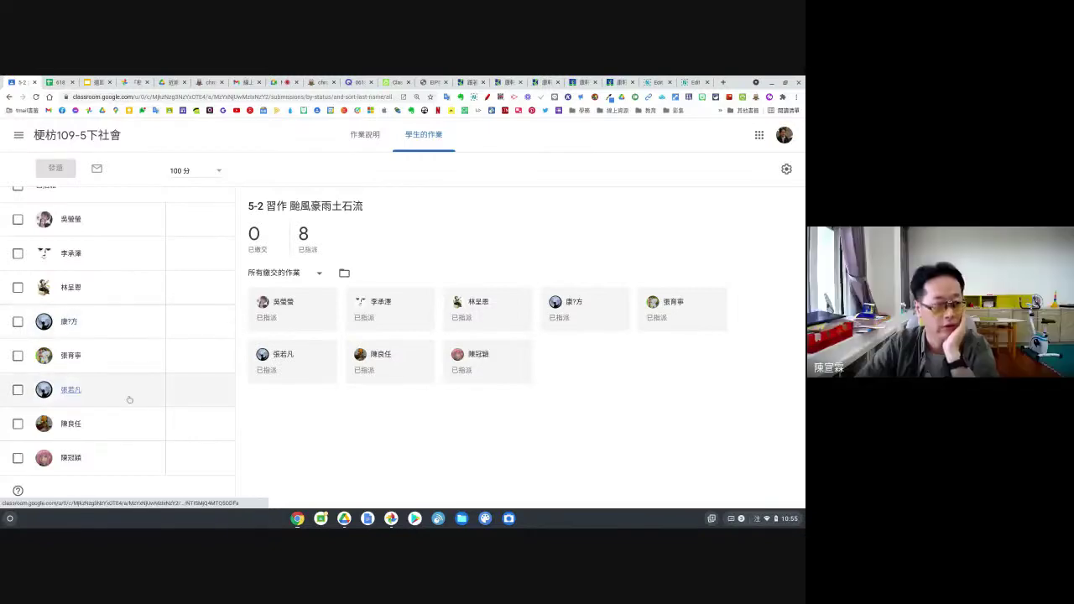
{"action": "mouse_move", "coordinate": [183, 397]}
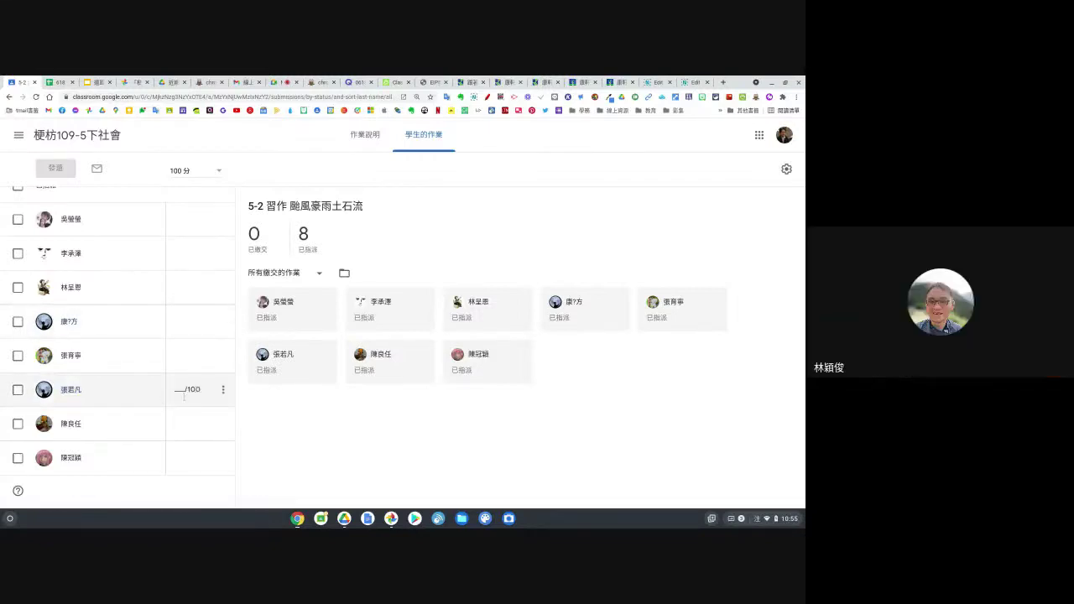
{"action": "scroll", "coordinate": [184, 397], "scroll_direction": "up", "scroll_amount": 2}
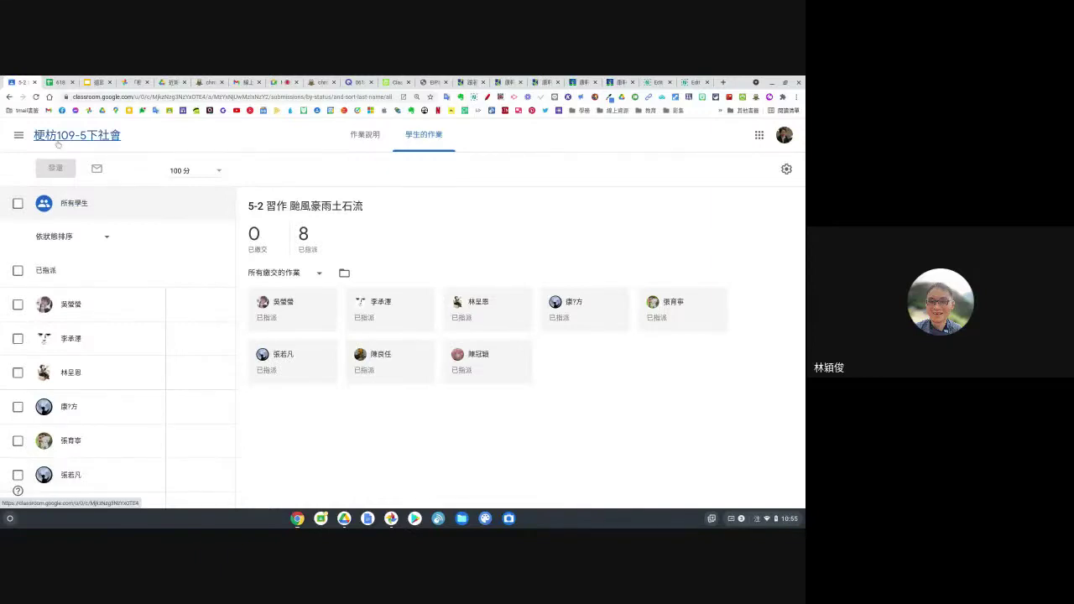
- Switch to the 遠距上社會課 presentation in Google Slides and show slide 36 with the student's completed workbook page
{"action": "left_click", "coordinate": [87, 83]}
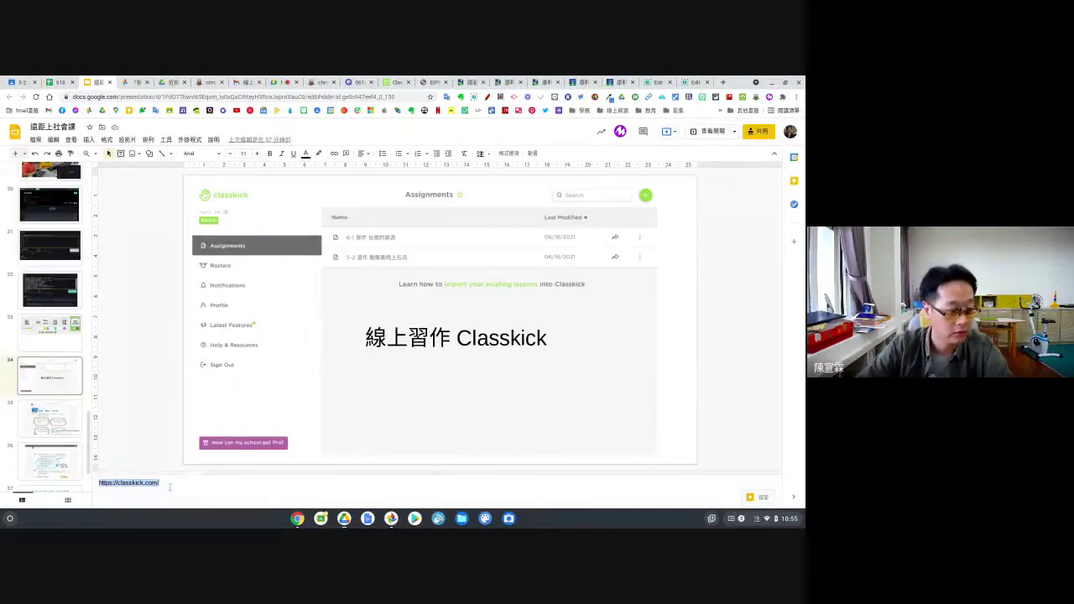
{"action": "left_click", "coordinate": [64, 464]}
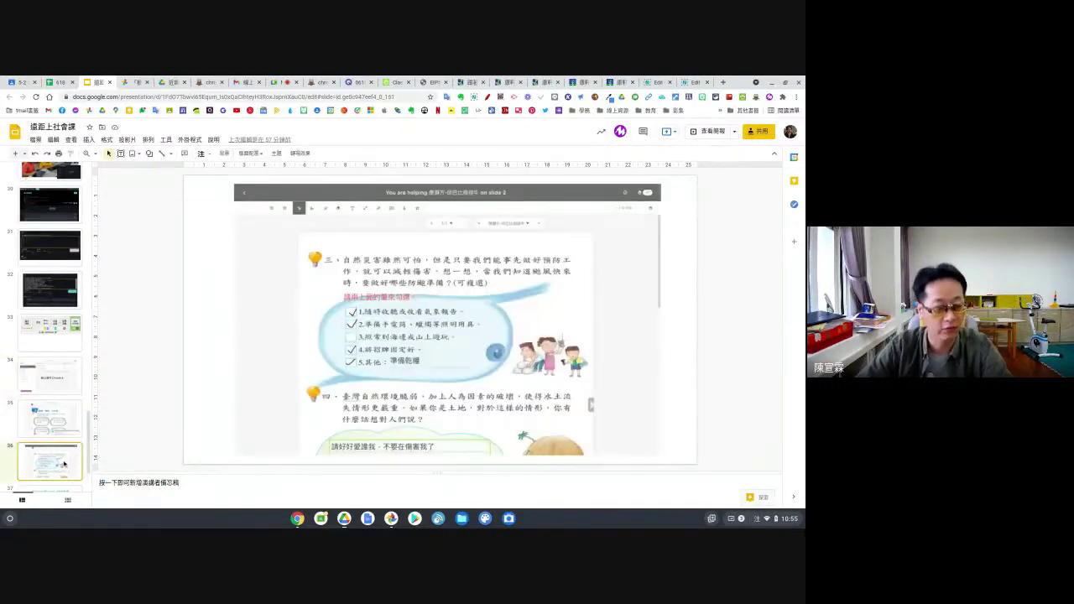
- Present the slides from the student's workbook page to the 用Chrome與Google 上好社會課 slide, and exit the slideshow
{"action": "left_click", "coordinate": [712, 132]}
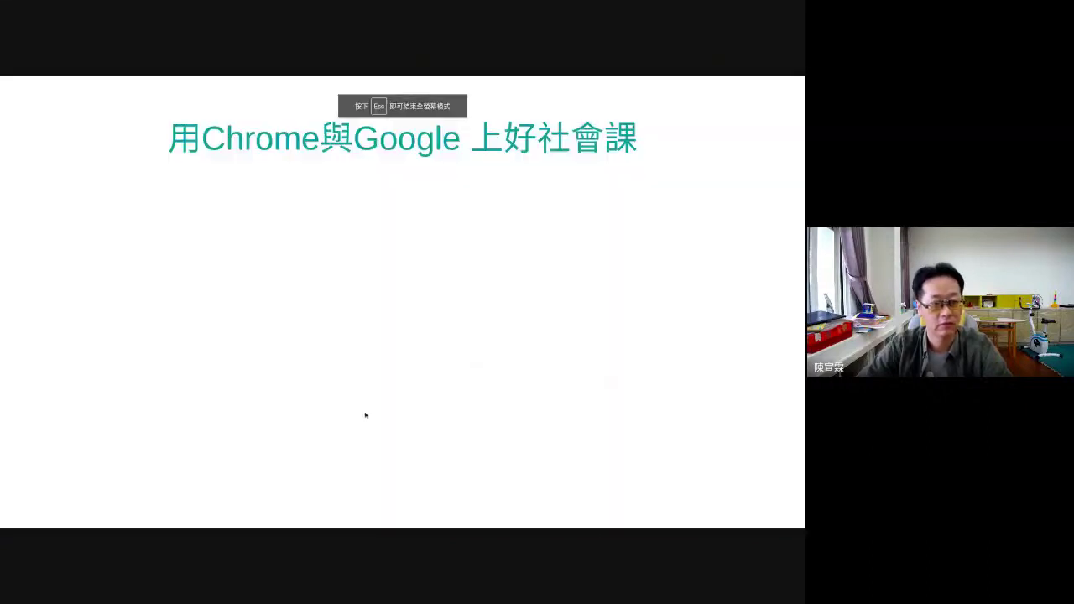
{"action": "key", "text": "Right"}
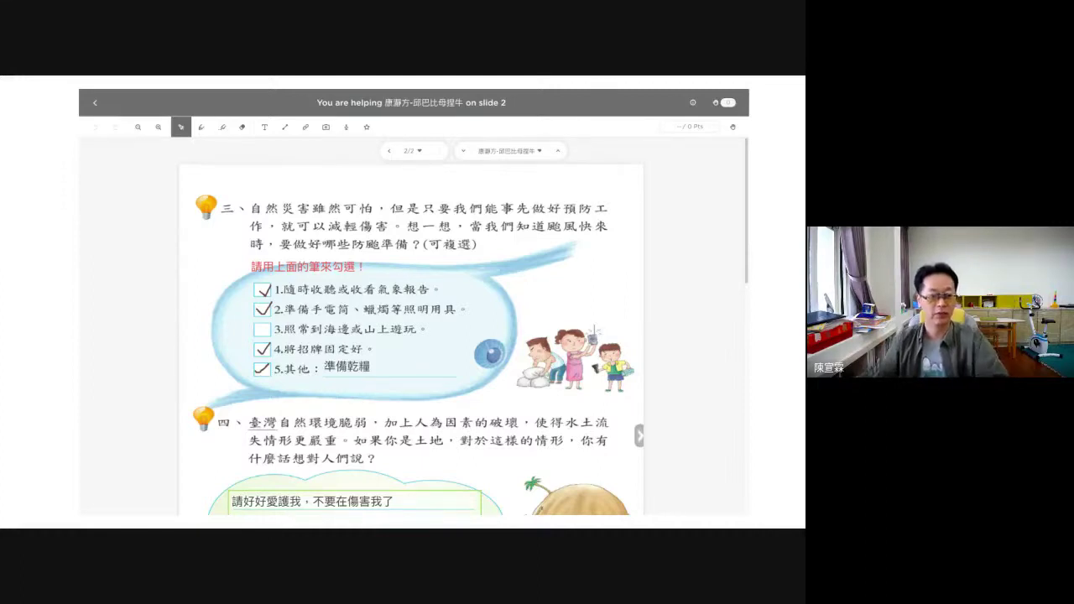
{"action": "key", "text": "Left"}
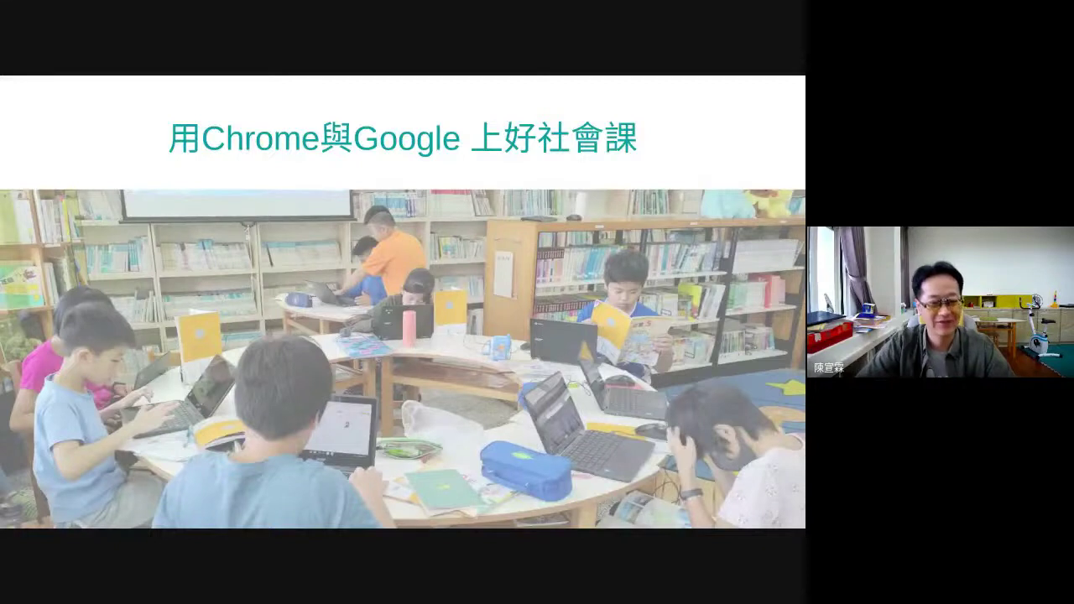
{"action": "key", "text": "Escape"}
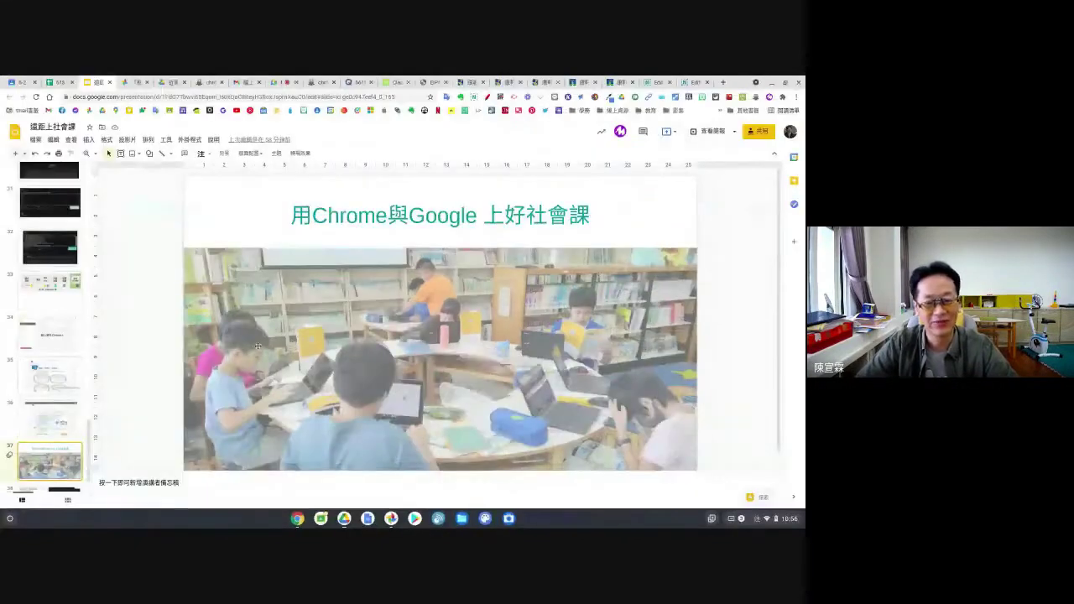
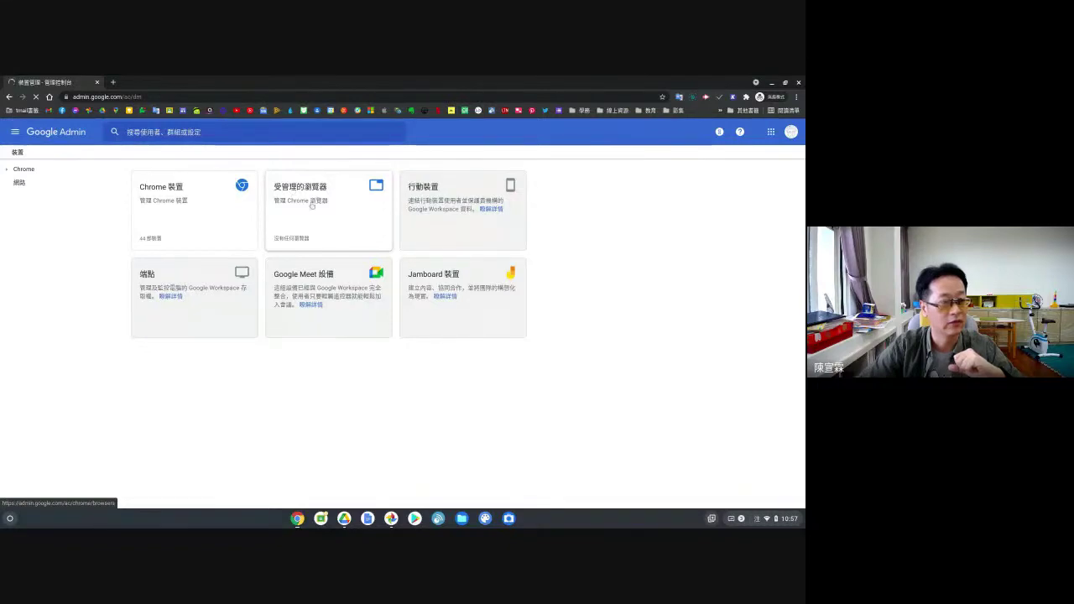
- In the Google Admin console, open Chrome's 使用者與瀏覽器設定 for the gfes-library organizational unit
{"action": "left_click", "coordinate": [317, 202]}
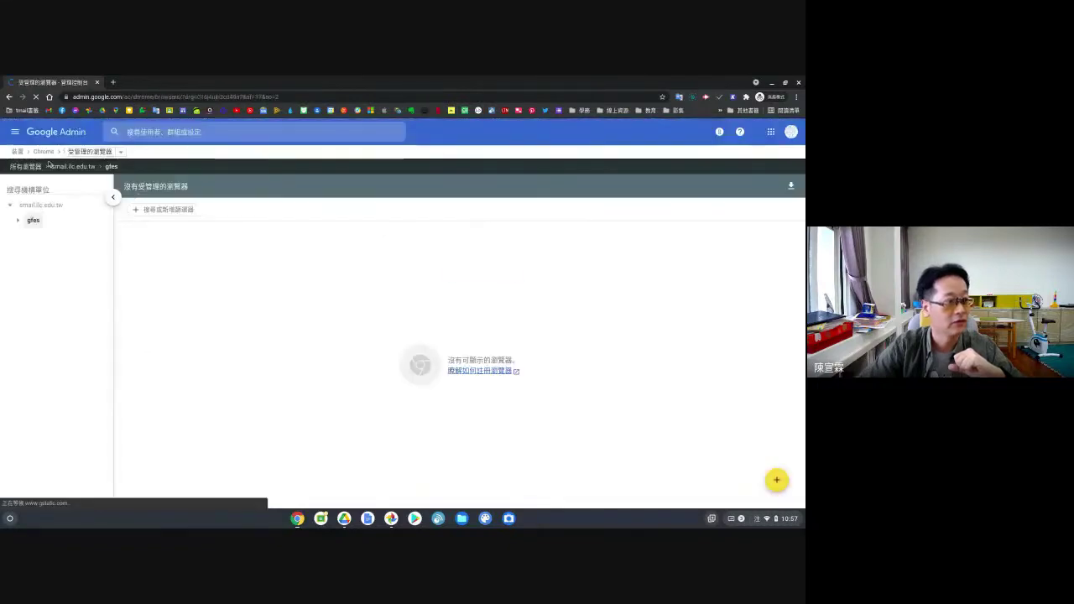
{"action": "left_click", "coordinate": [43, 150]}
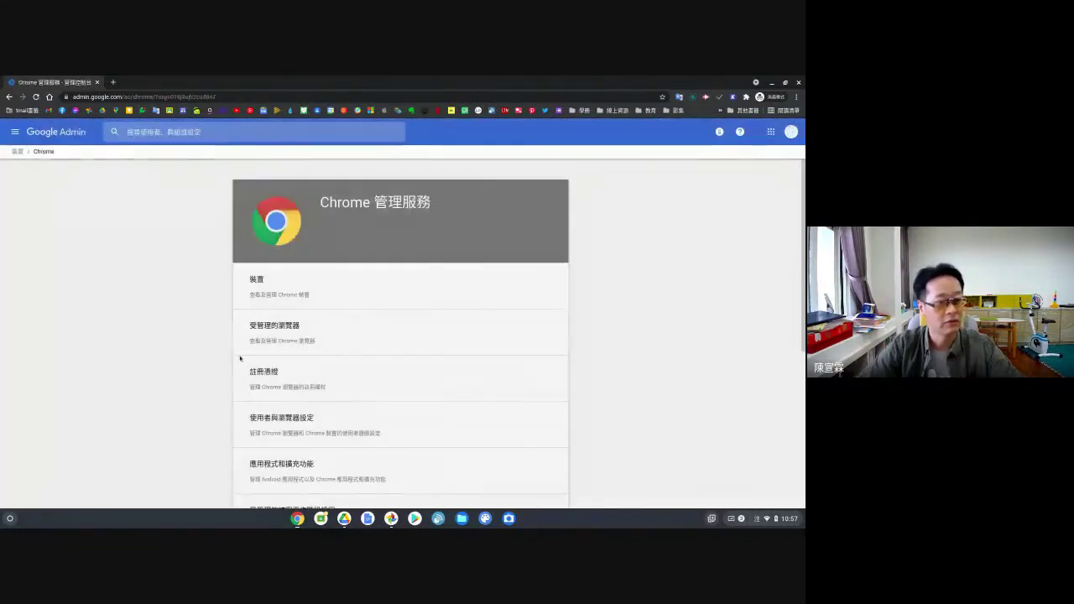
{"action": "scroll", "coordinate": [291, 380], "scroll_direction": "down", "scroll_amount": 1}
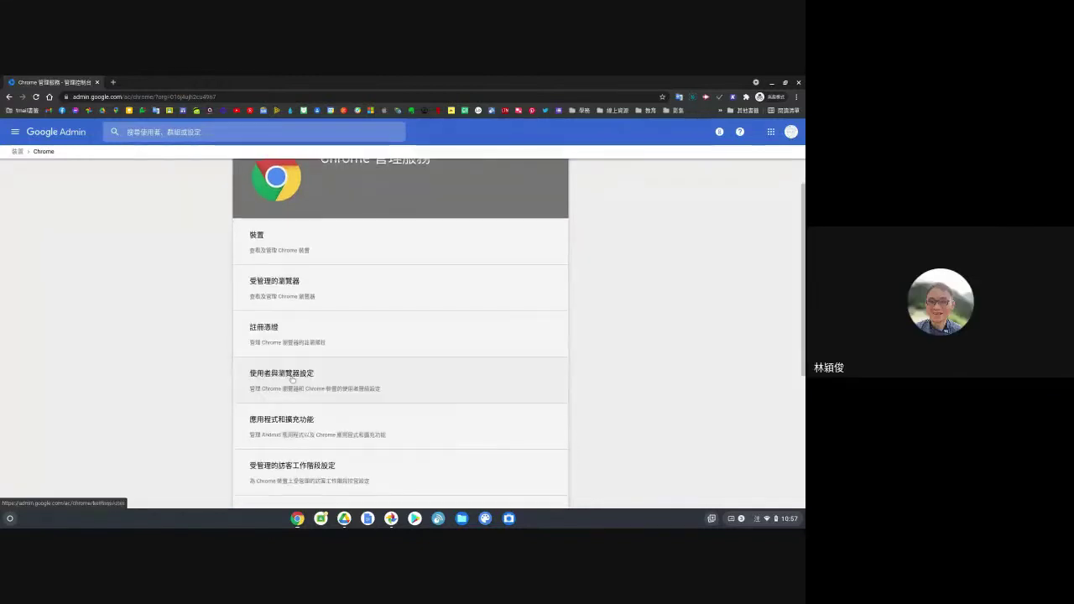
{"action": "left_click", "coordinate": [276, 380]}
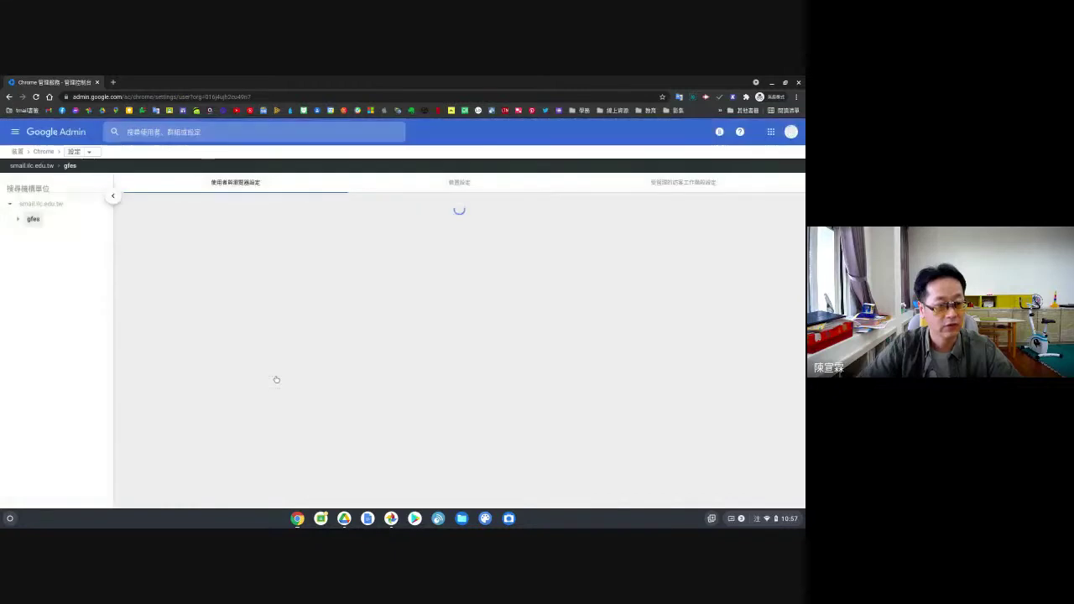
{"action": "left_click", "coordinate": [18, 222]}
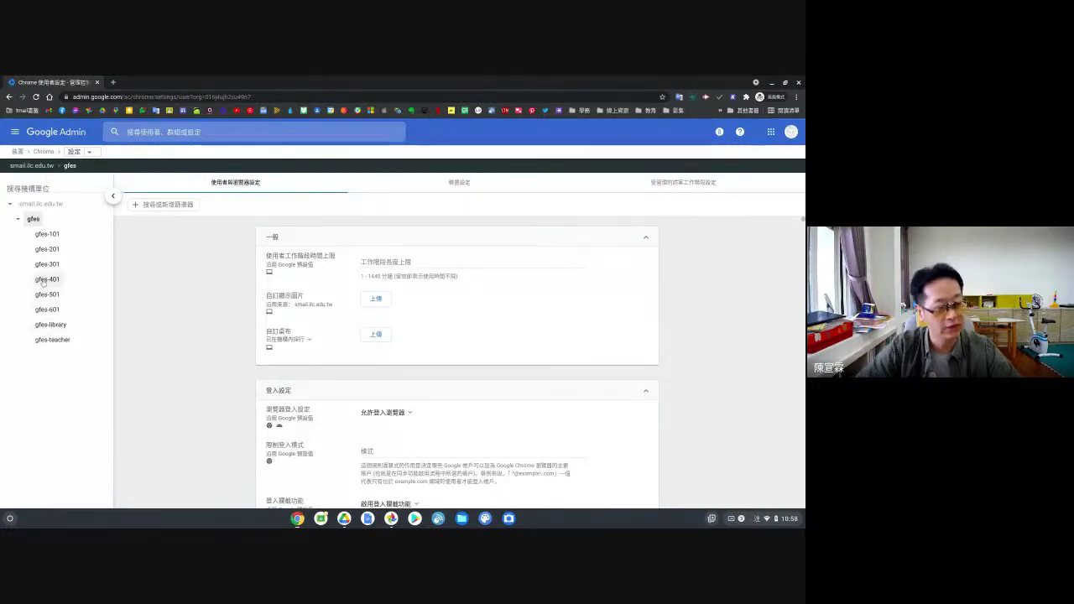
{"action": "left_click", "coordinate": [51, 332]}
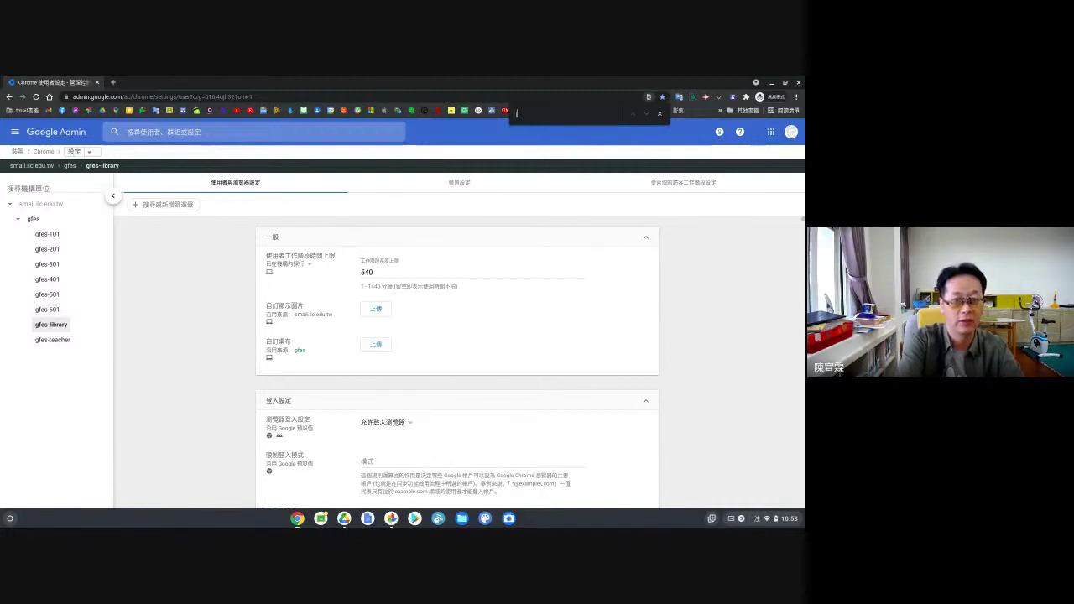
- Search the gfes-library settings page for 網址封鎖
{"action": "type", "text": "封鎖"}
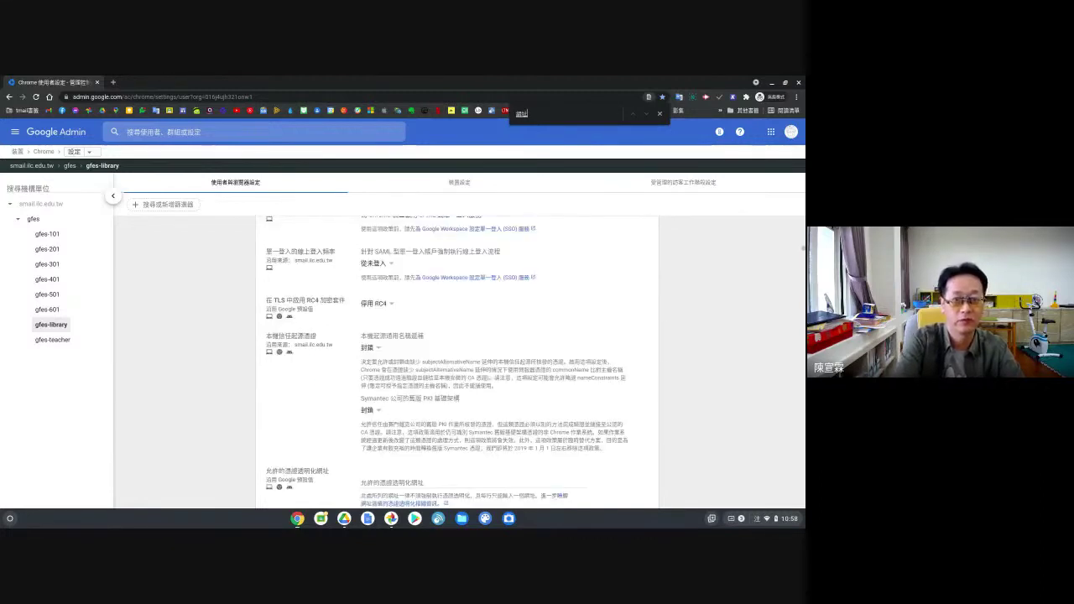
{"action": "key", "text": "Return"}
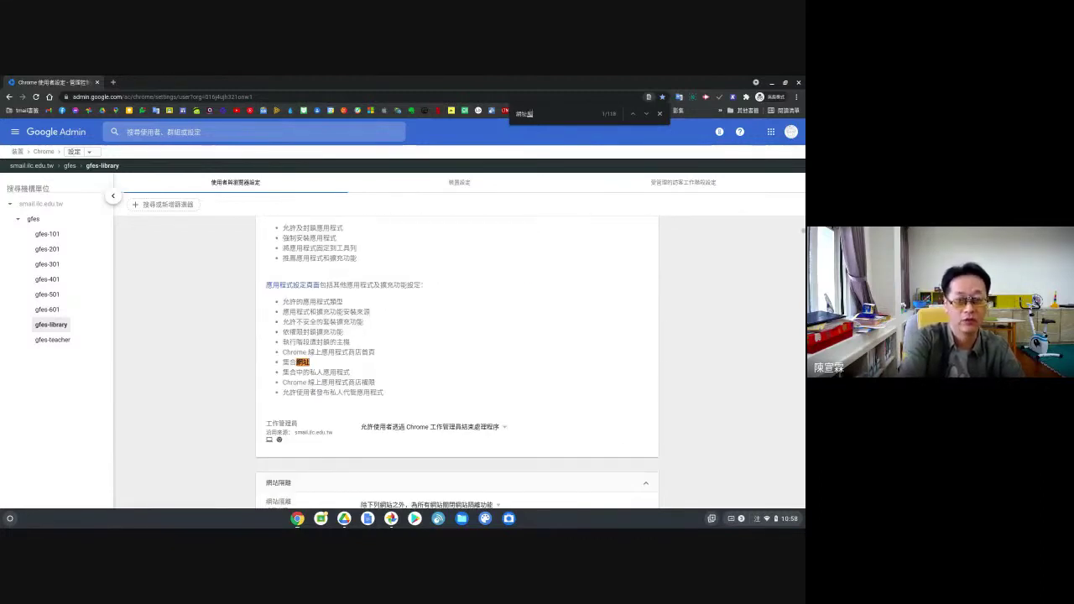
{"action": "type", "text": "ㄘㄧ"}
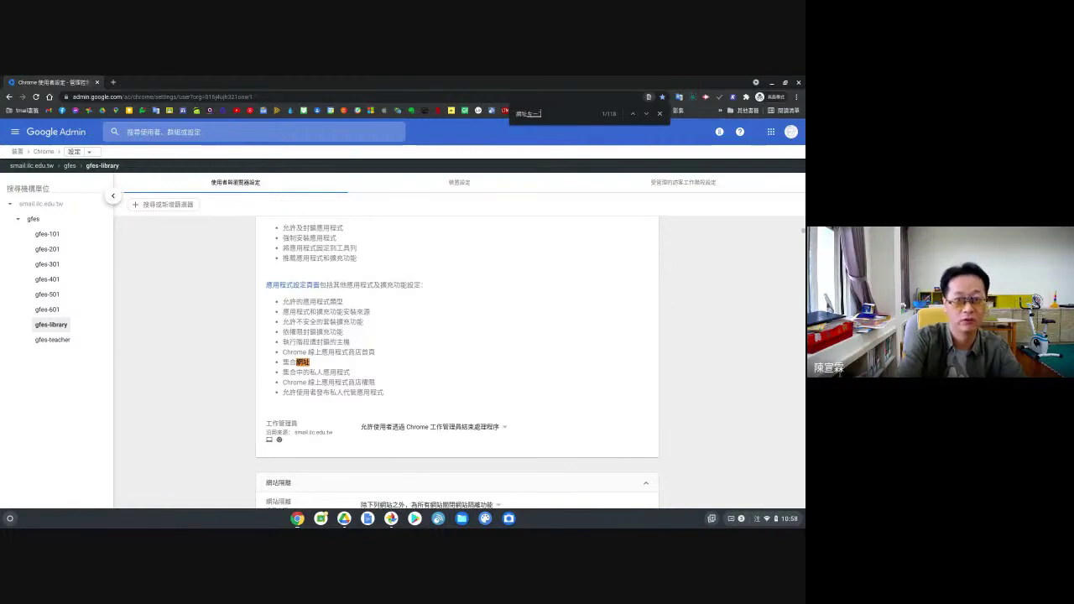
{"action": "key", "text": "BackSpace"}
{"action": "key", "text": "BackSpace"}
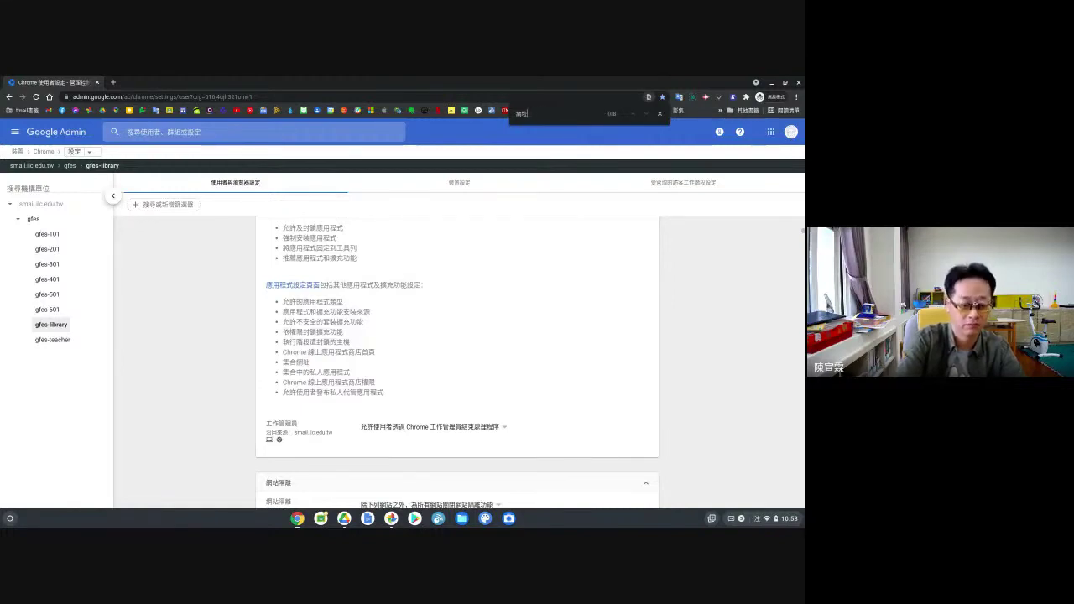
{"action": "type", "text": "封鎖"}
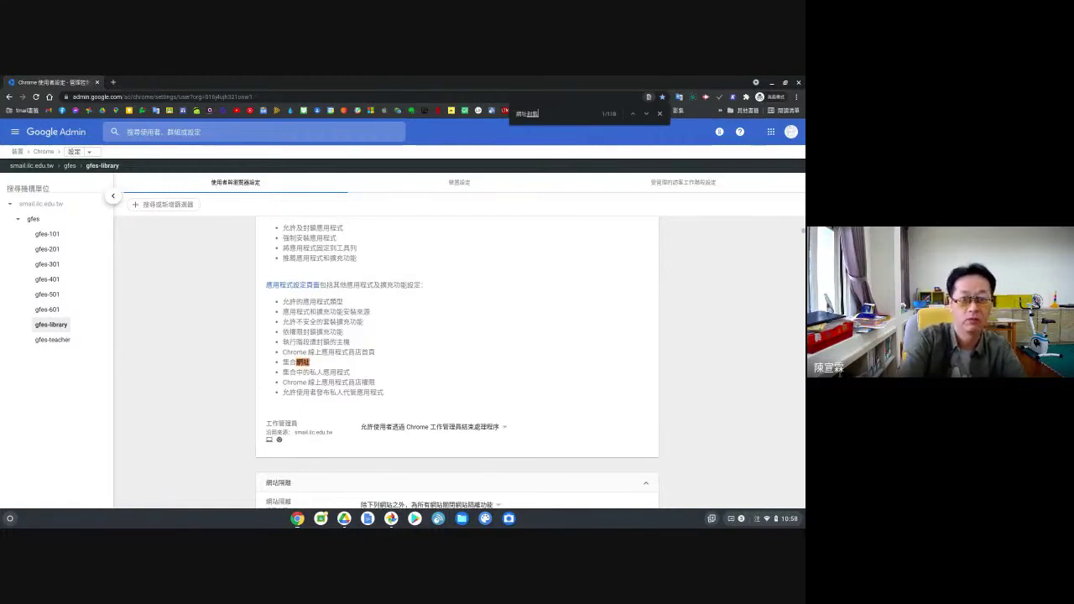
{"action": "scroll", "coordinate": [335, 373], "scroll_direction": "down", "scroll_amount": 2}
{"action": "left_click_drag", "start_coordinate": [361, 292], "coordinate": [388, 303]}
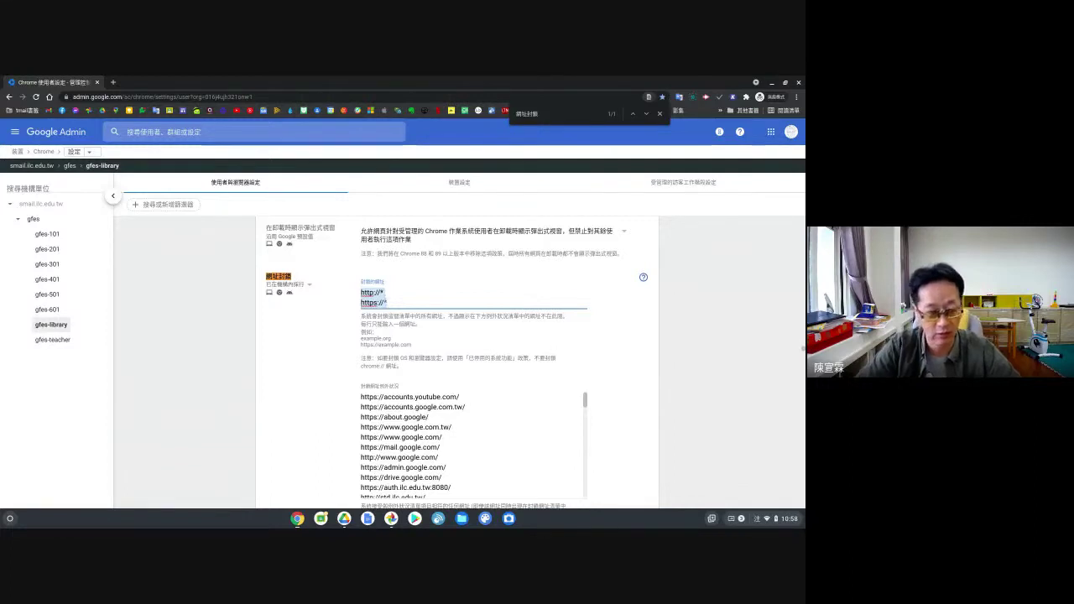
{"action": "scroll", "coordinate": [457, 361], "scroll_direction": "down", "scroll_amount": 3}
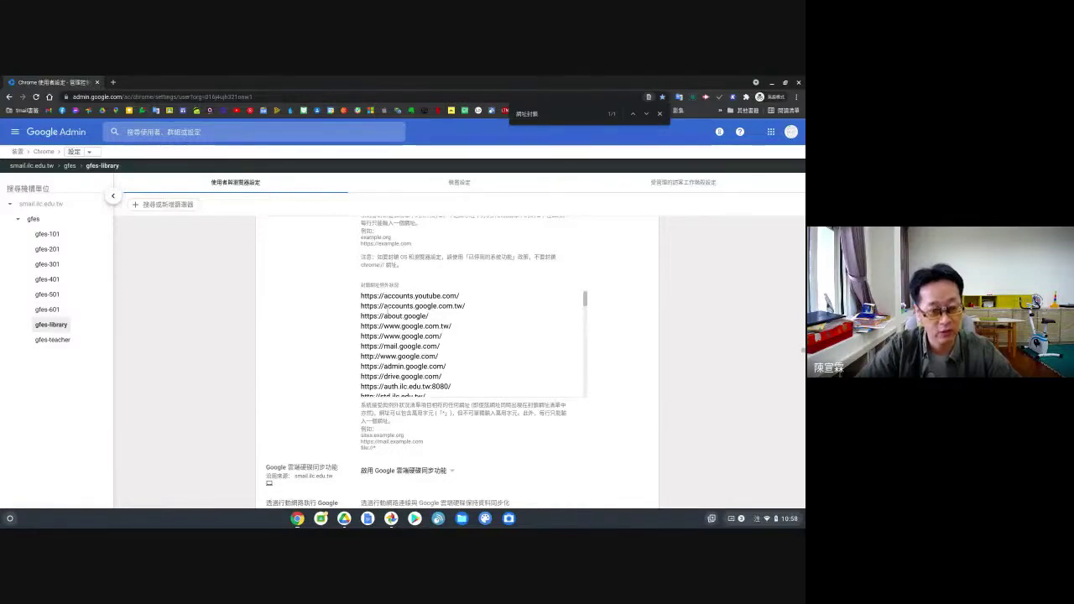
{"action": "left_click", "coordinate": [387, 315]}
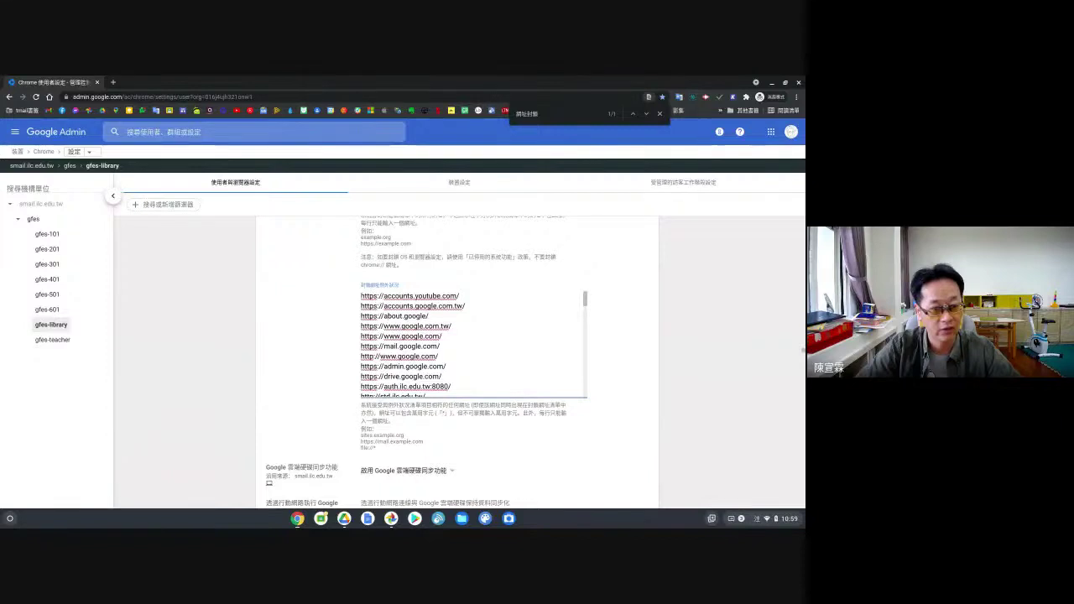
{"action": "left_click_drag", "start_coordinate": [360, 295], "coordinate": [452, 395]}
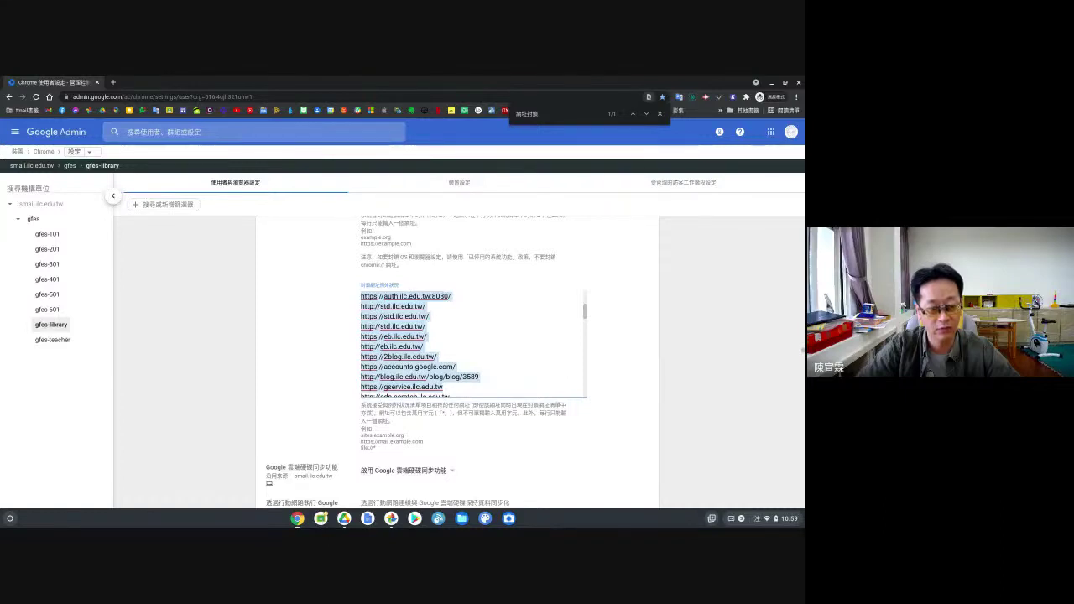
{"action": "scroll", "coordinate": [421, 345], "scroll_direction": "up", "scroll_amount": 3}
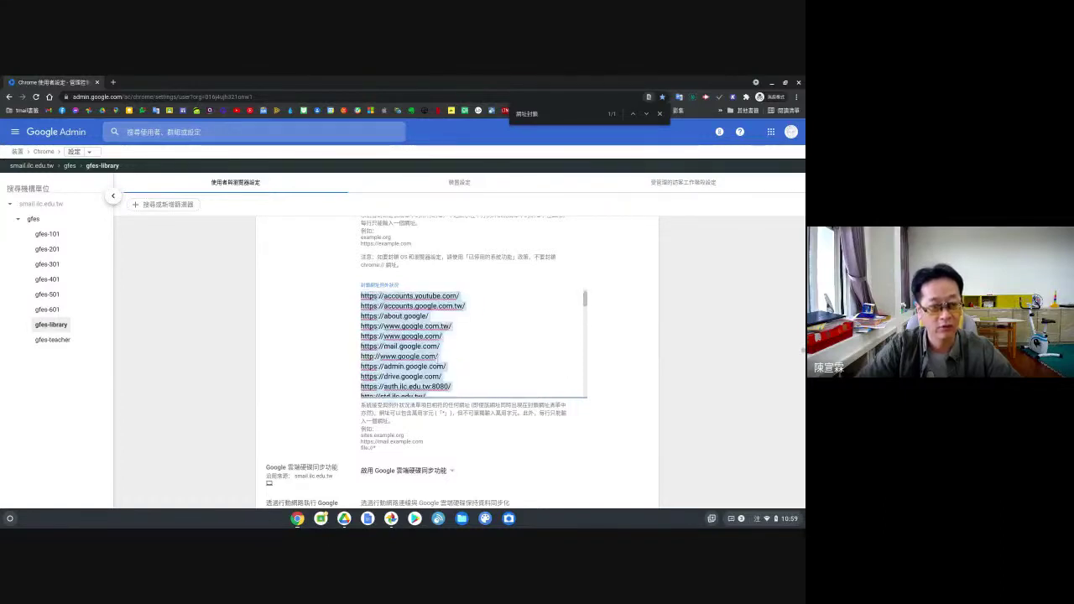
- Examine the 使用者工作階段時間上限 setting in the 一般 section, highlighting its session length value
{"action": "scroll", "coordinate": [421, 345], "scroll_direction": "down", "scroll_amount": 10}
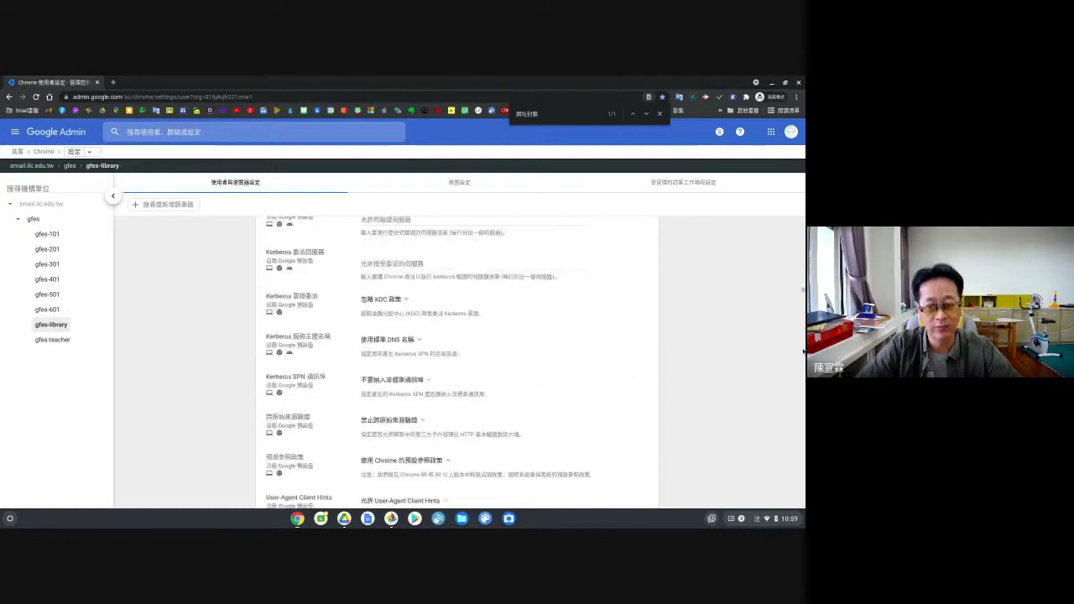
{"action": "scroll", "coordinate": [471, 262], "scroll_direction": "up", "scroll_amount": 15}
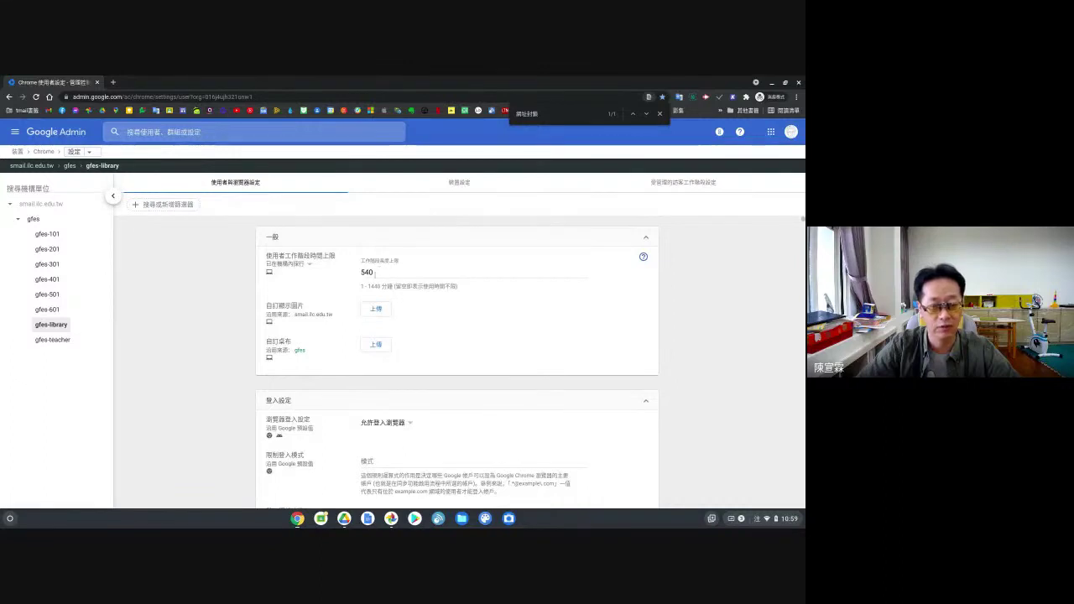
{"action": "left_click_drag", "start_coordinate": [373, 272], "coordinate": [349, 275]}
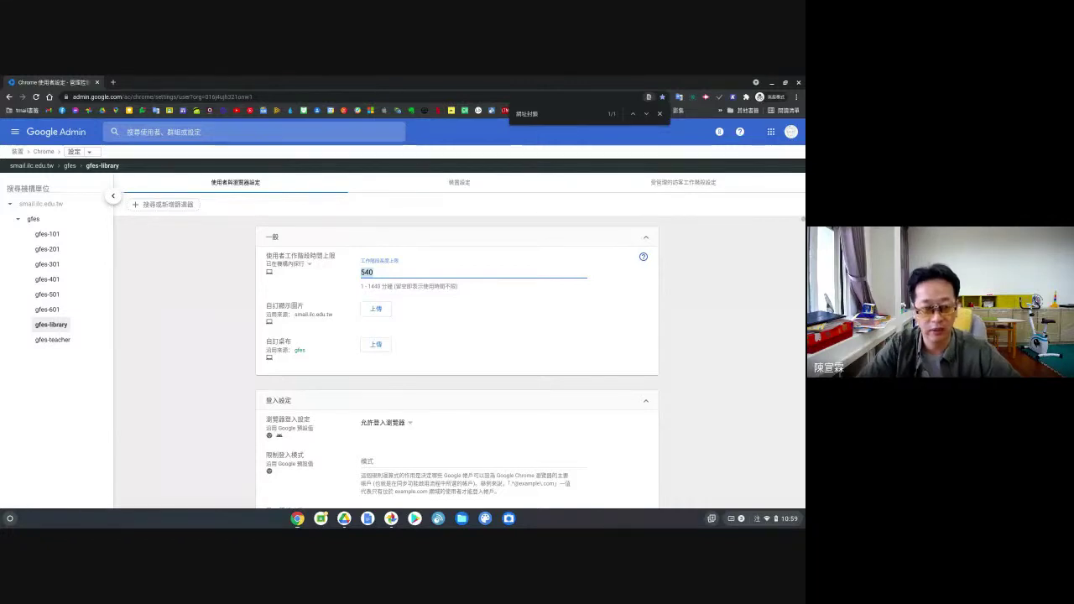
{"action": "left_click", "coordinate": [378, 274]}
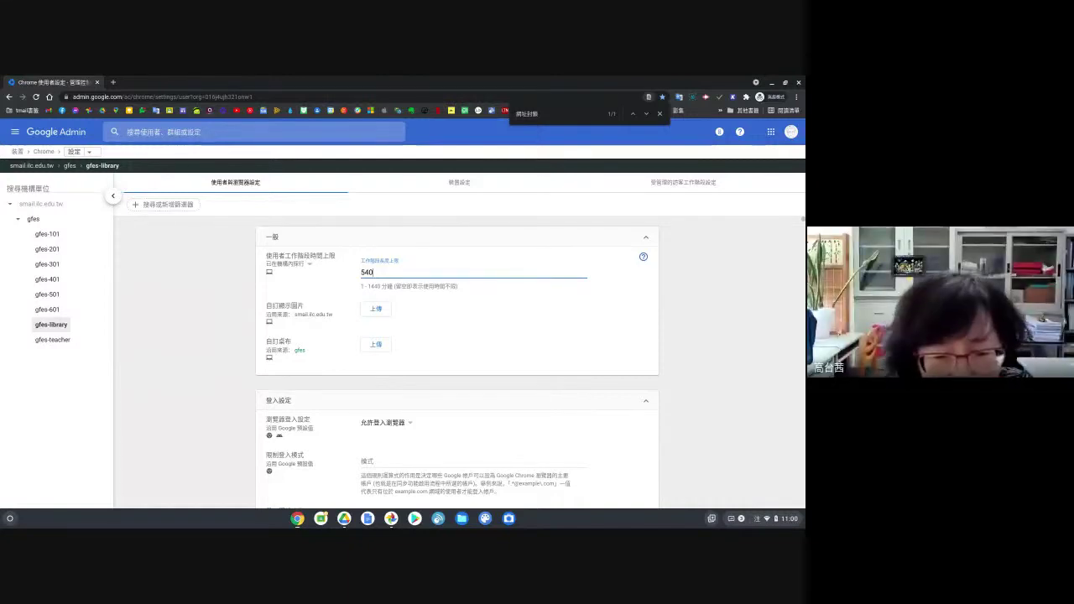
- Minimize the Google Admin window, switch to the Google Meet call and stop sharing the screen
{"action": "left_click", "coordinate": [771, 84]}
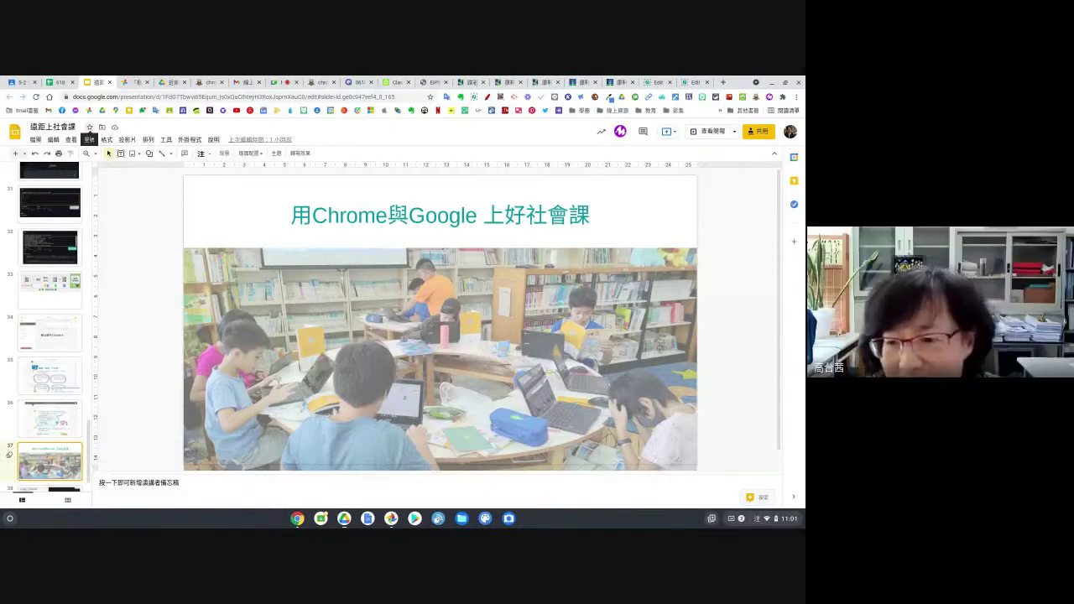
{"action": "left_click", "coordinate": [277, 82]}
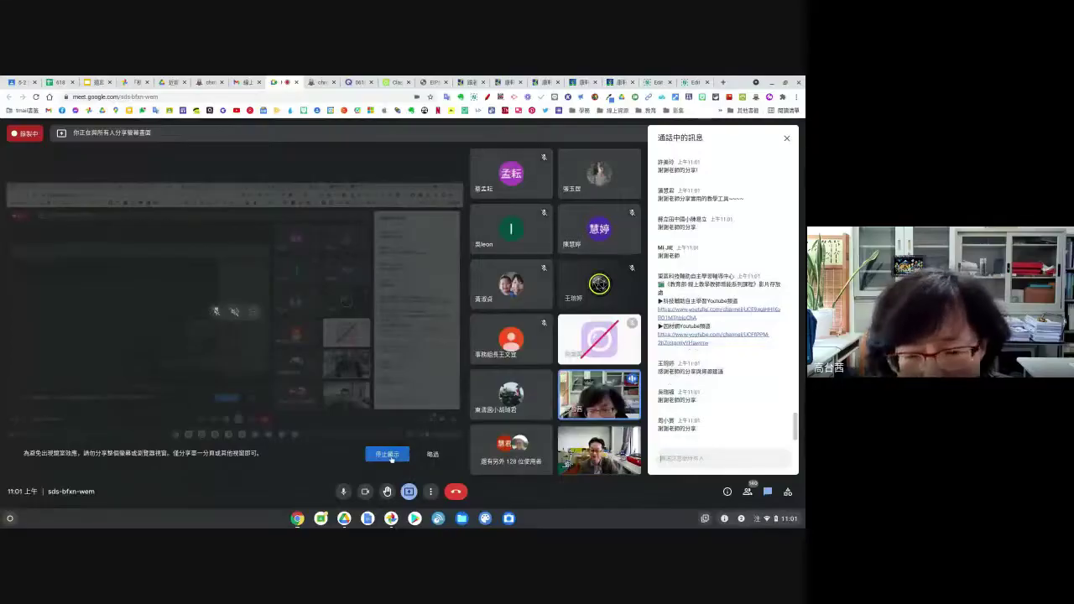
{"action": "left_click", "coordinate": [386, 454]}
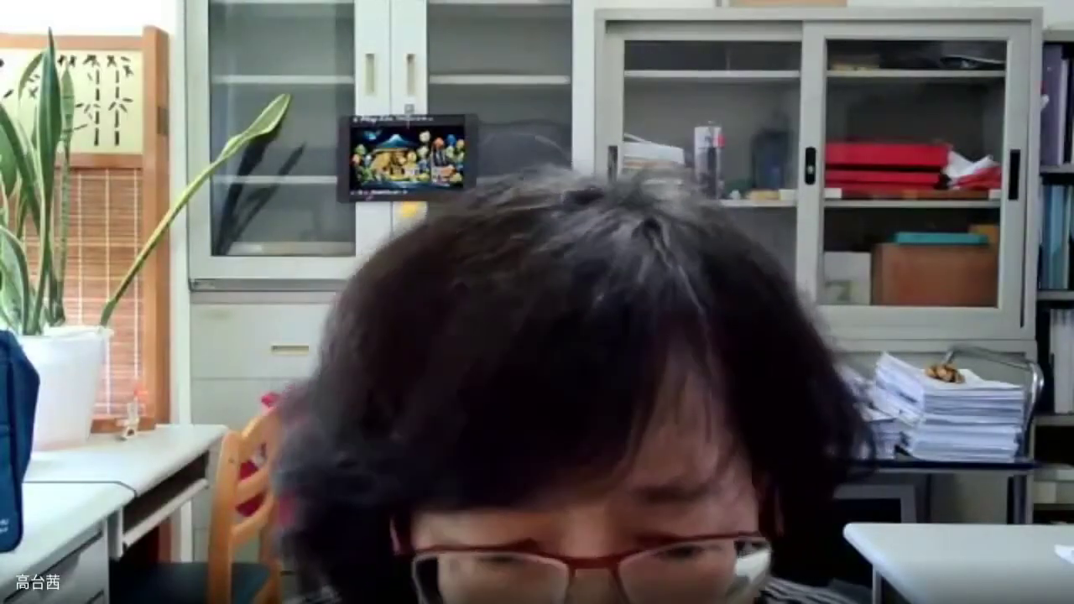